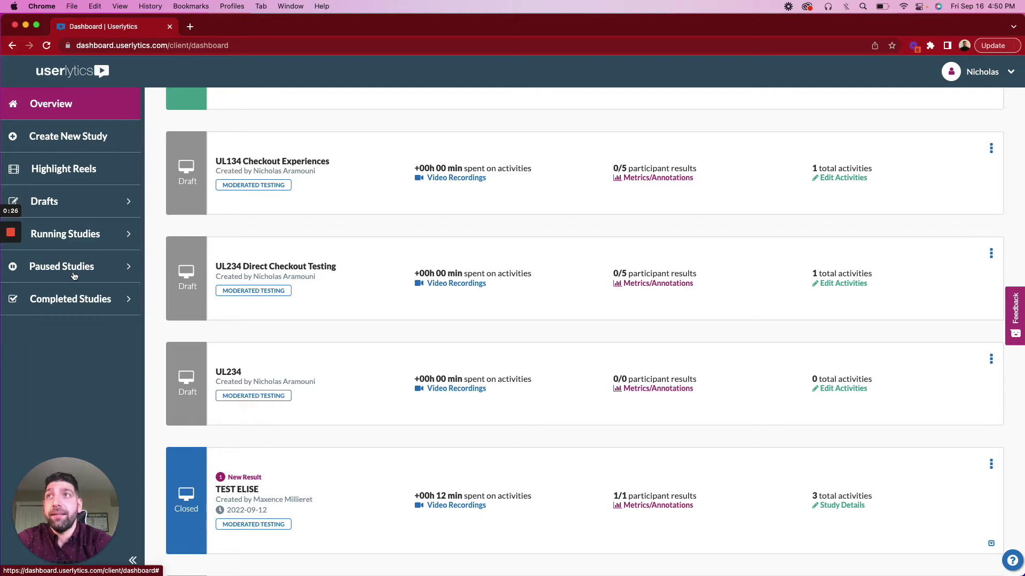
Step: Begin a new study using Create New Study in the dashboard sidebar
left_click(74, 145)
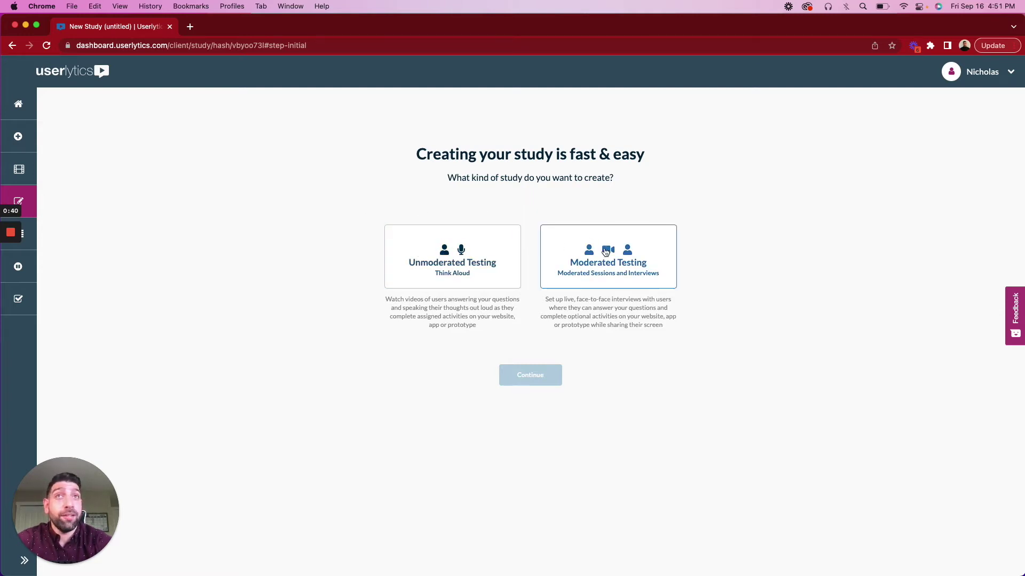
Step: Choose Moderated Testing as the study type and continue to Study Info
left_click(605, 252)
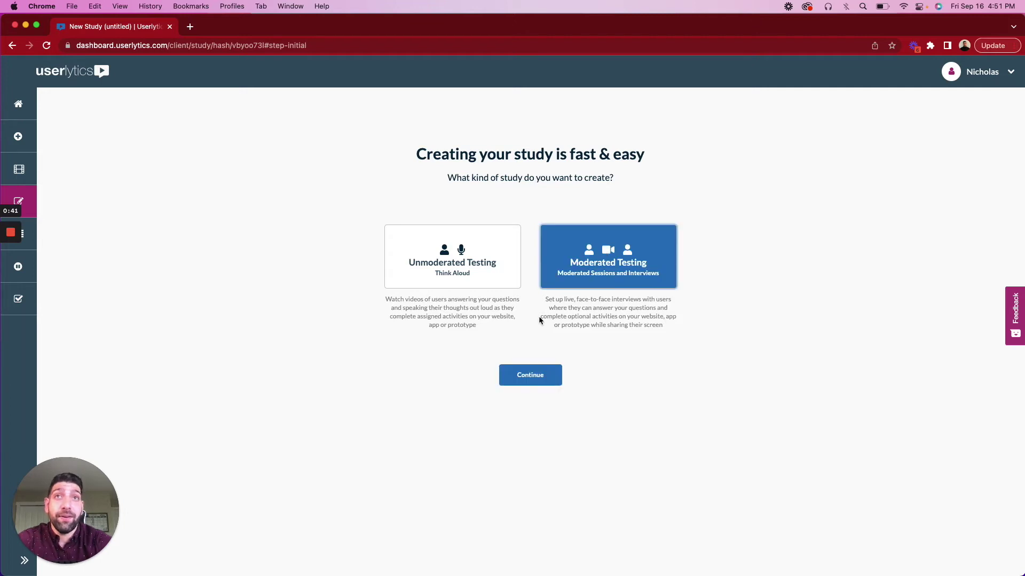
left_click(531, 376)
Step: Enter 'Shopping User Flow' as the study's public name
left_click(386, 181)
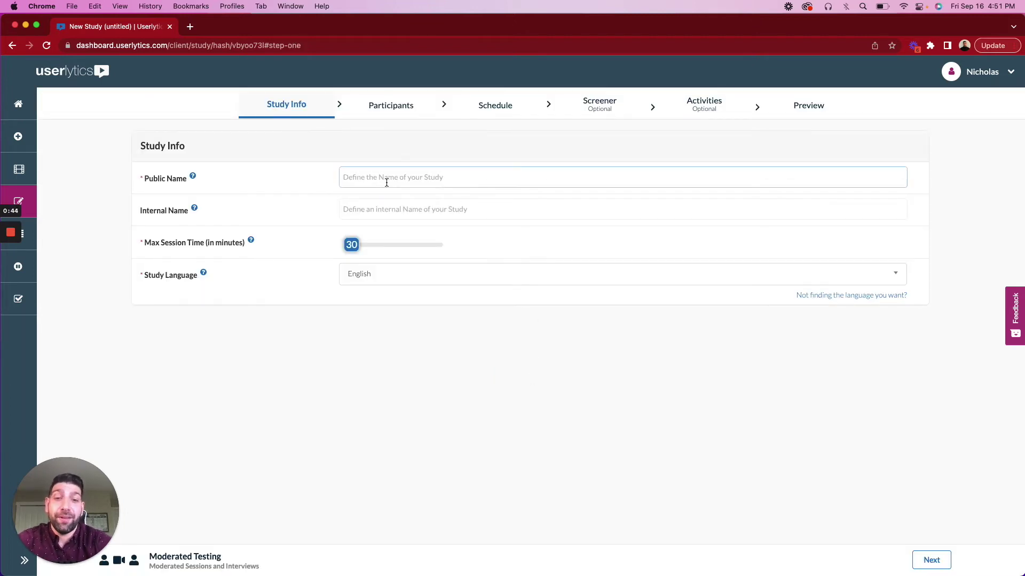
left_click(387, 181)
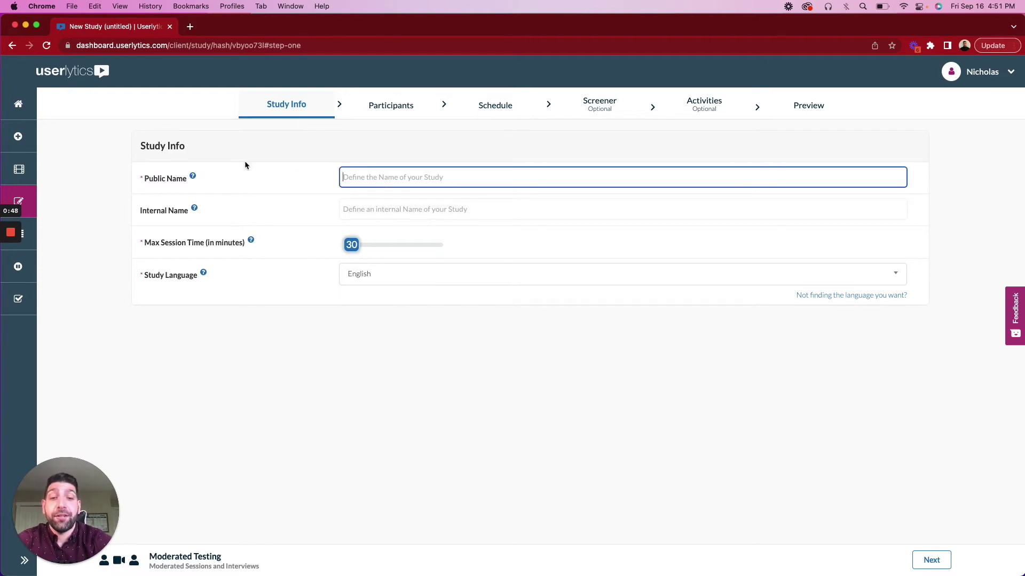
type("Sh")
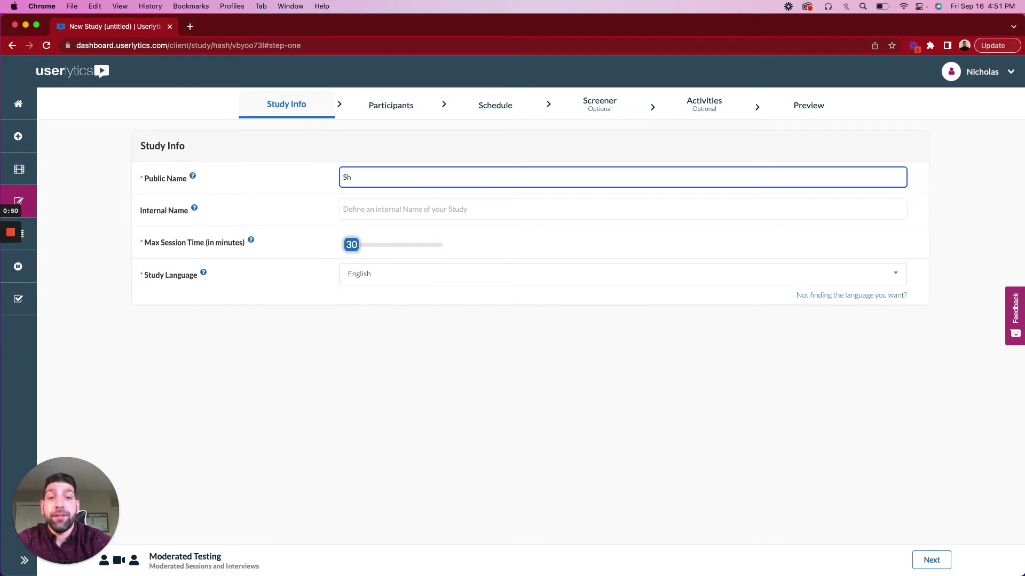
type("opping")
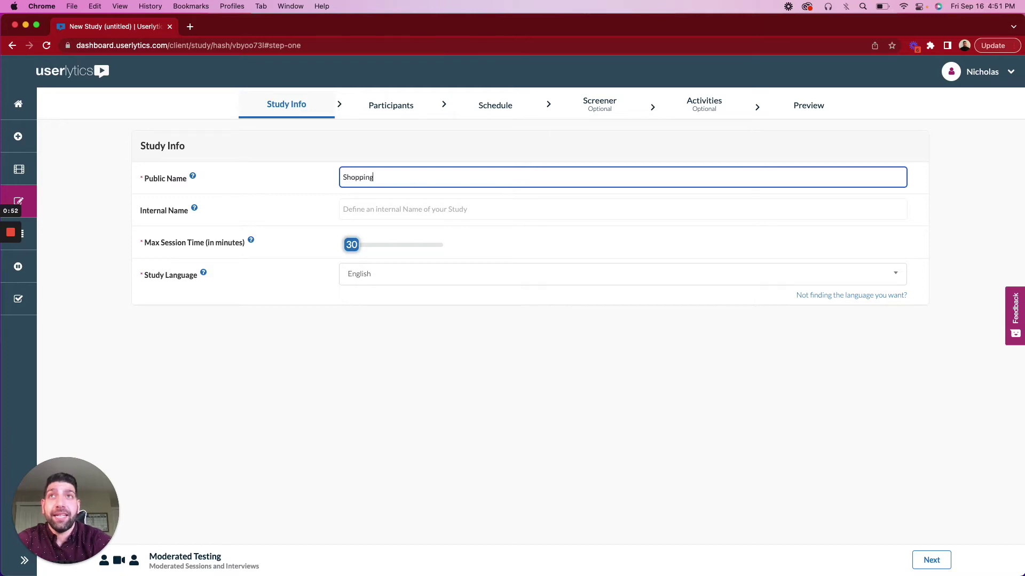
type(" F")
type(" User Flow")
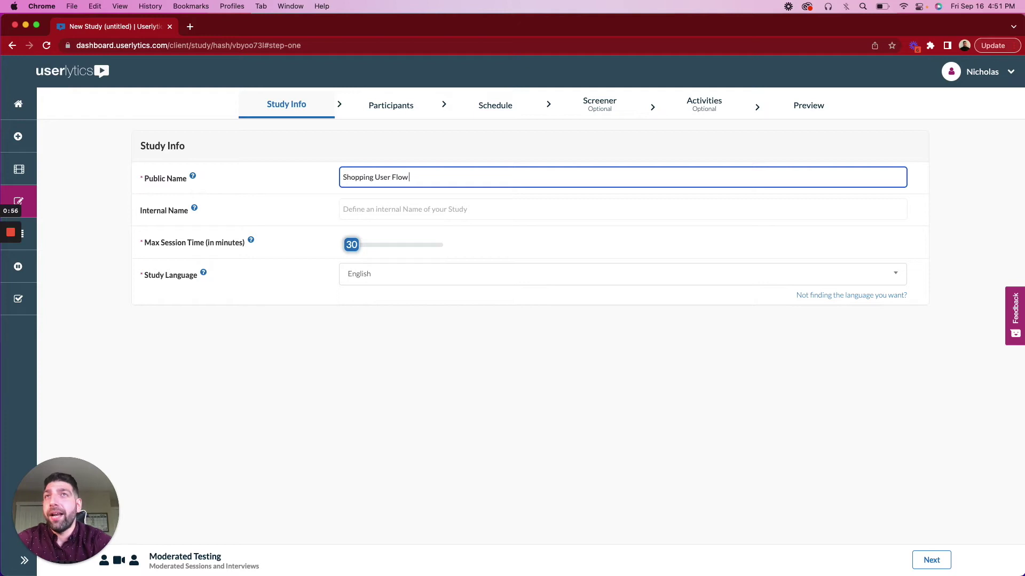
Step: Enter 'UL589 - Shopping Checkout Flow (issues)' as the internal name
left_click(368, 210)
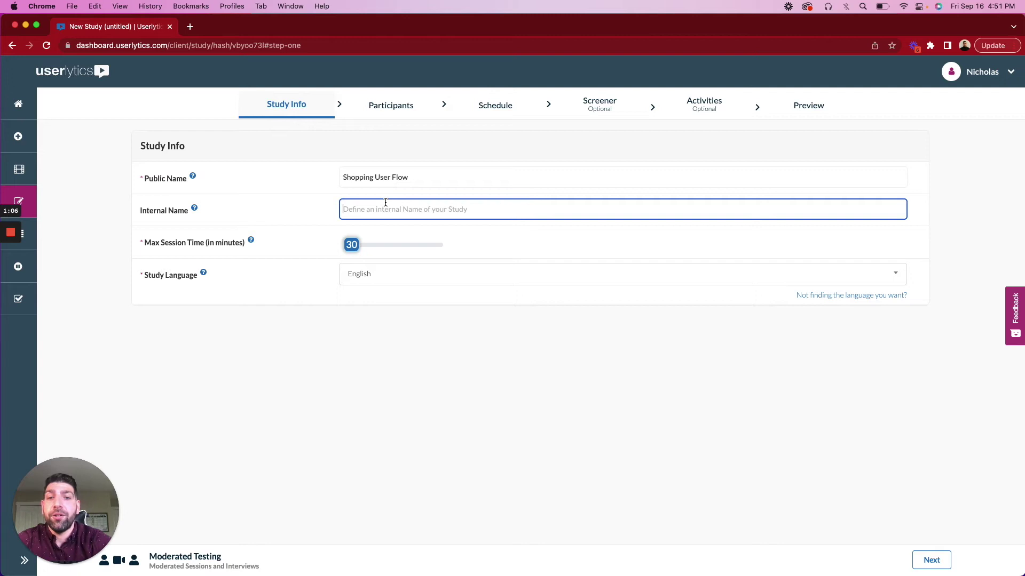
type("UI589")
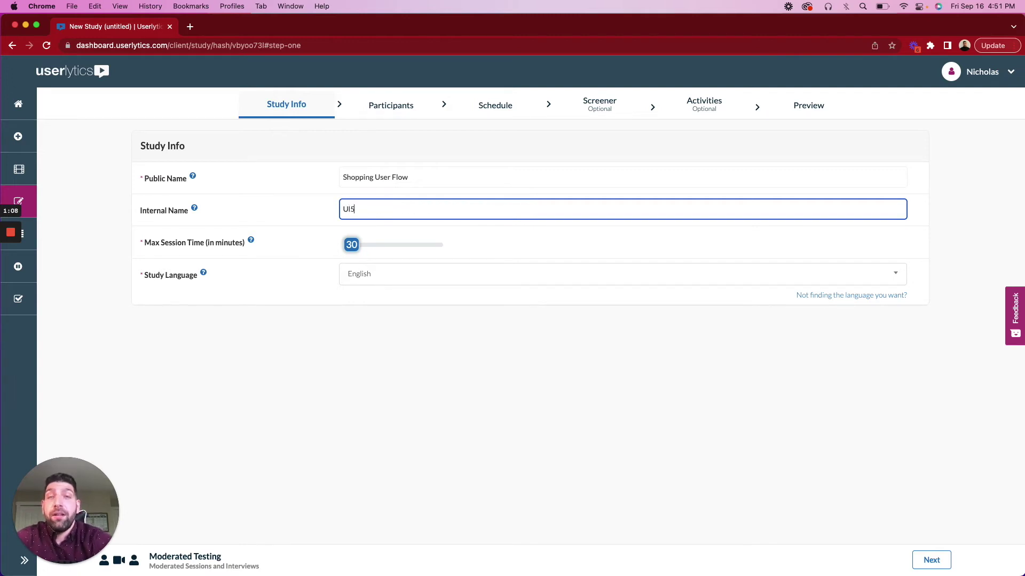
key("BackSpace")
key("BackSpace")
key("BackSpace")
type("5")
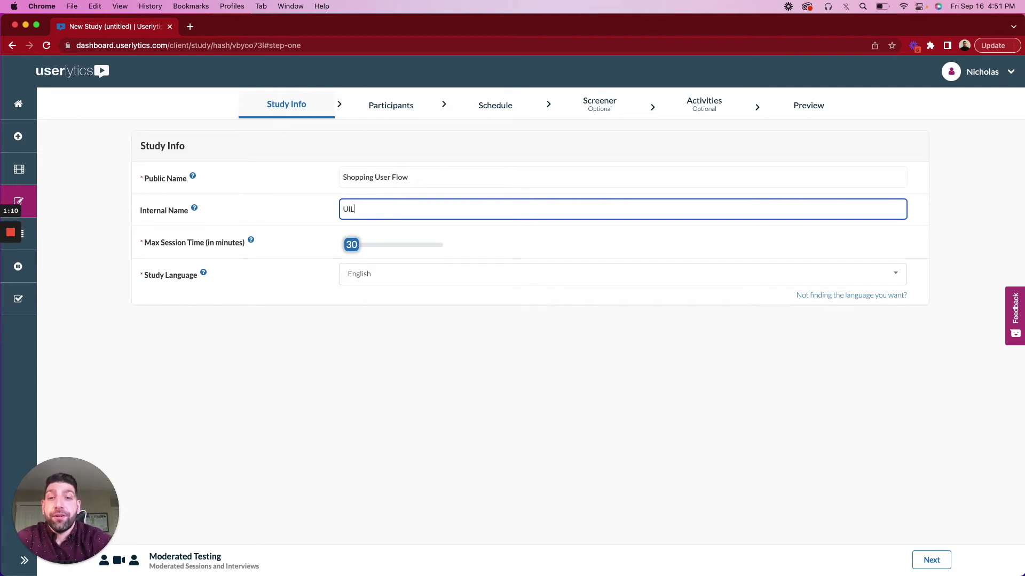
key("BackSpace")
key("BackSpace")
type("L589 - ")
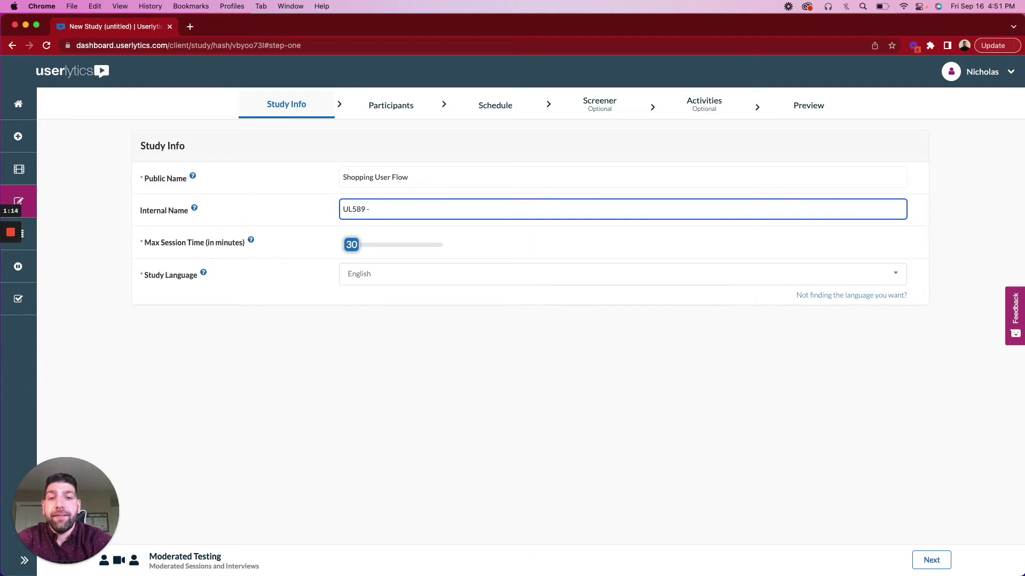
type("Shopping CHeck")
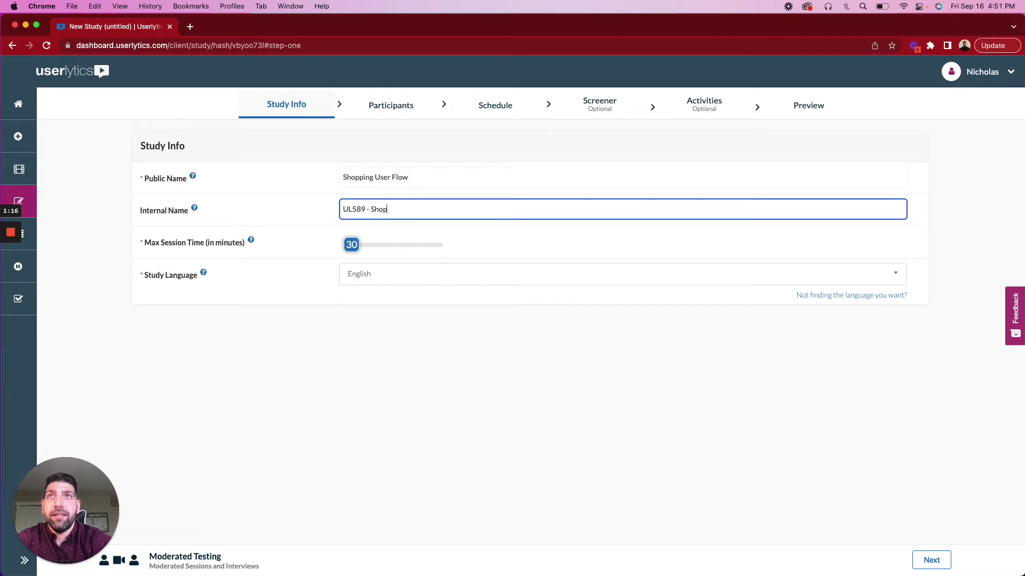
key("BackSpace")
key("BackSpace")
key("BackSpace")
key("BackSpace")
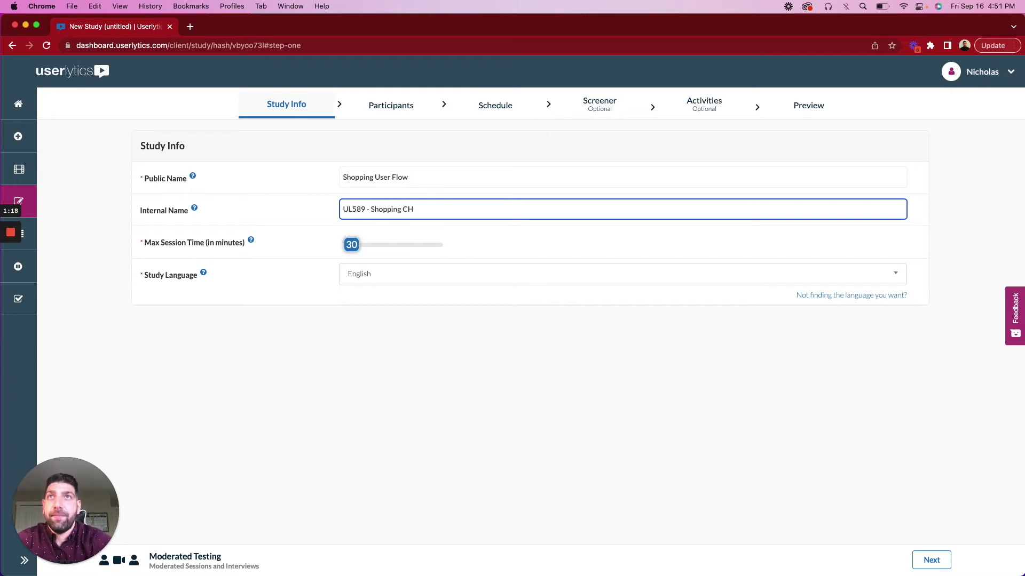
type("heck flow user")
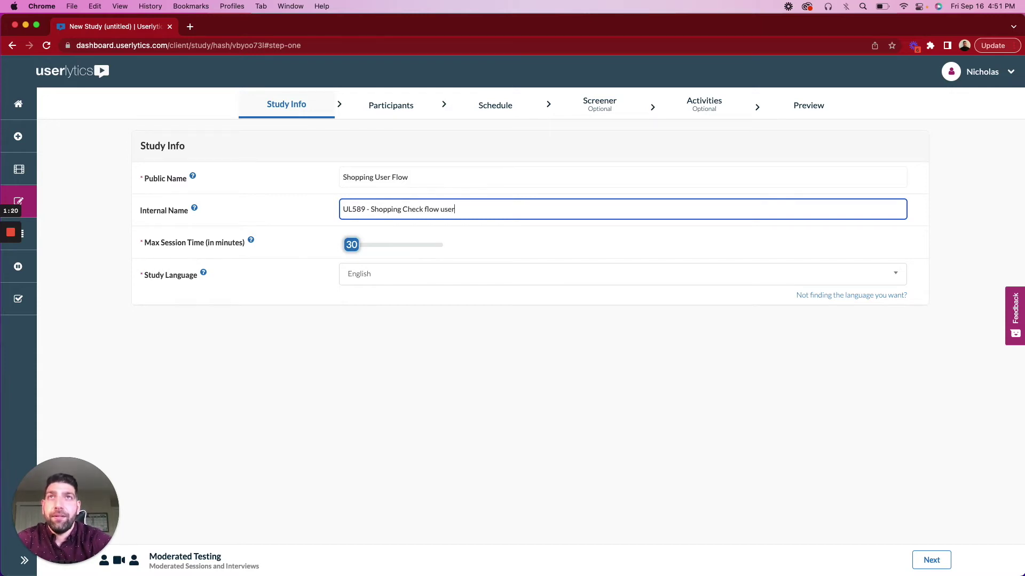
key("BackSpace")
key("BackSpace")
key("BackSpace")
key("BackSpace")
key("BackSpace")
key("BackSpace")
key("BackSpace")
key("BackSpace")
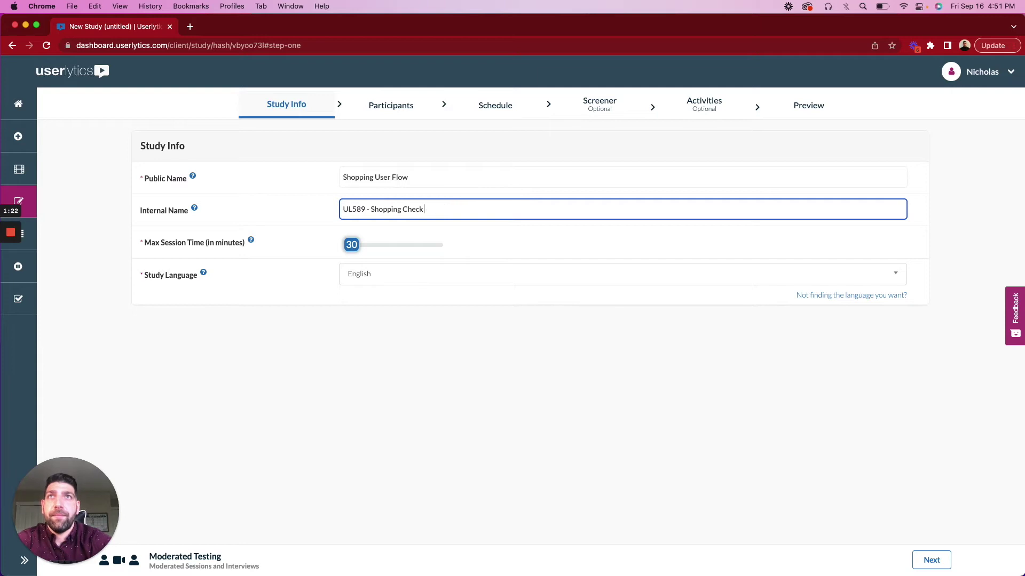
type("out f")
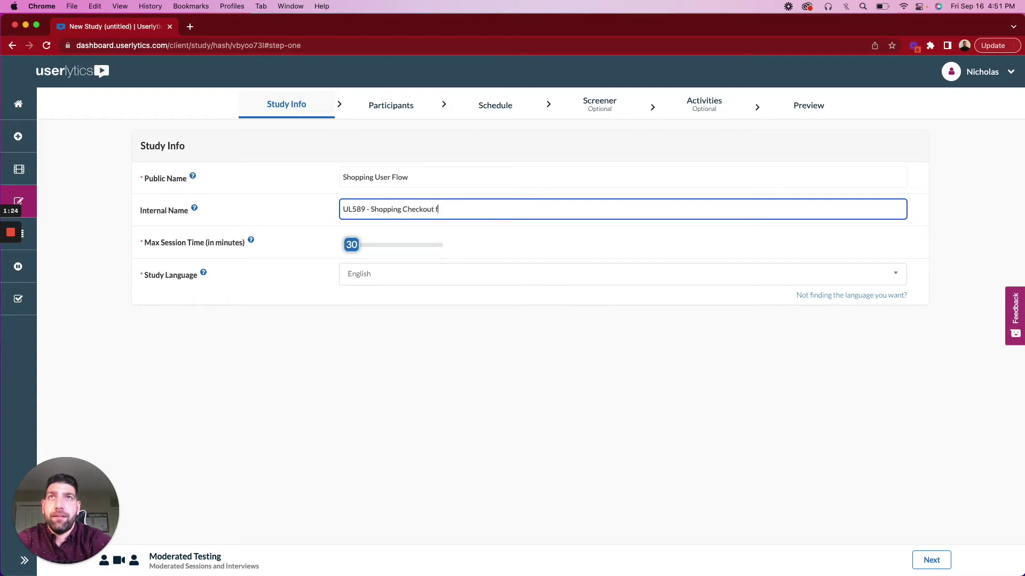
type("low (")
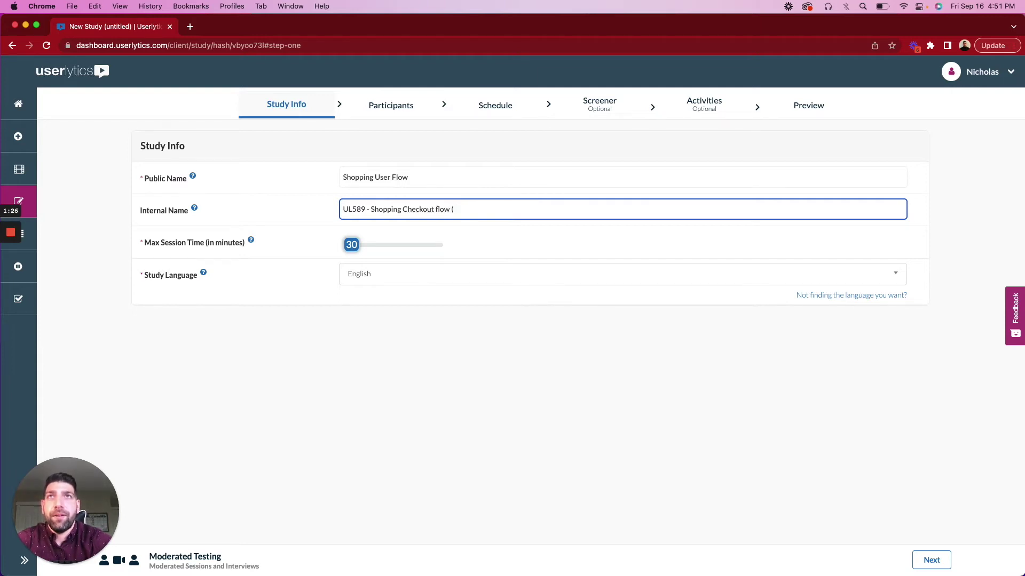
type("issues)")
left_click(437, 209)
key("BackSpace")
type("F")
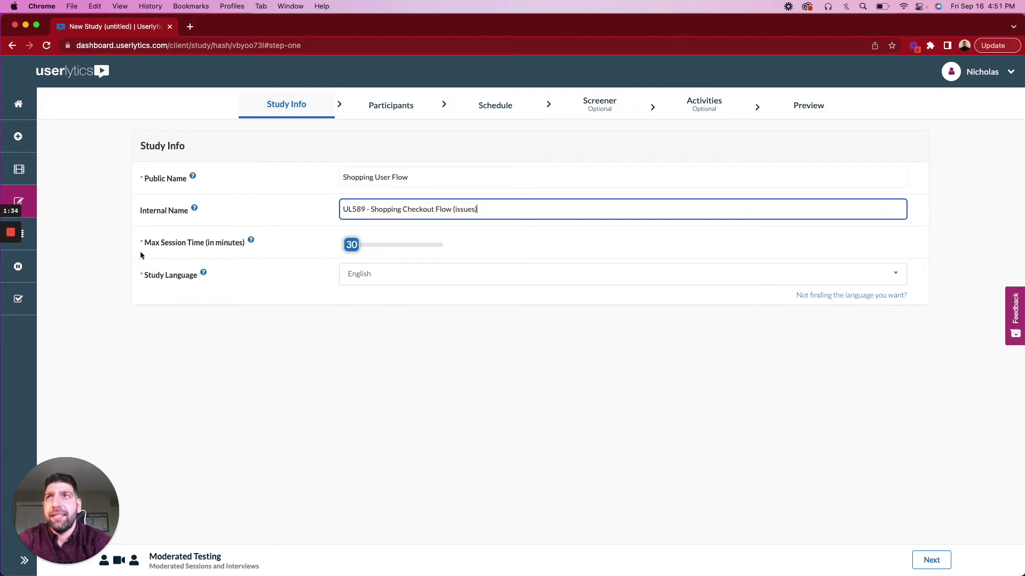
Step: Set max session time to 60 minutes, keep English as study language, and proceed to Participants
left_click_drag(351, 245, 448, 246)
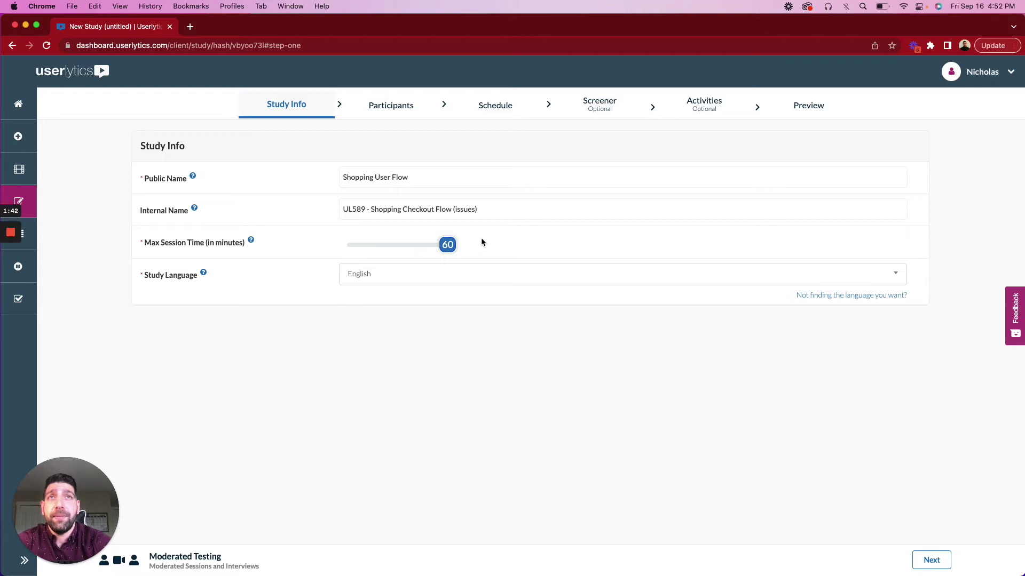
left_click(466, 276)
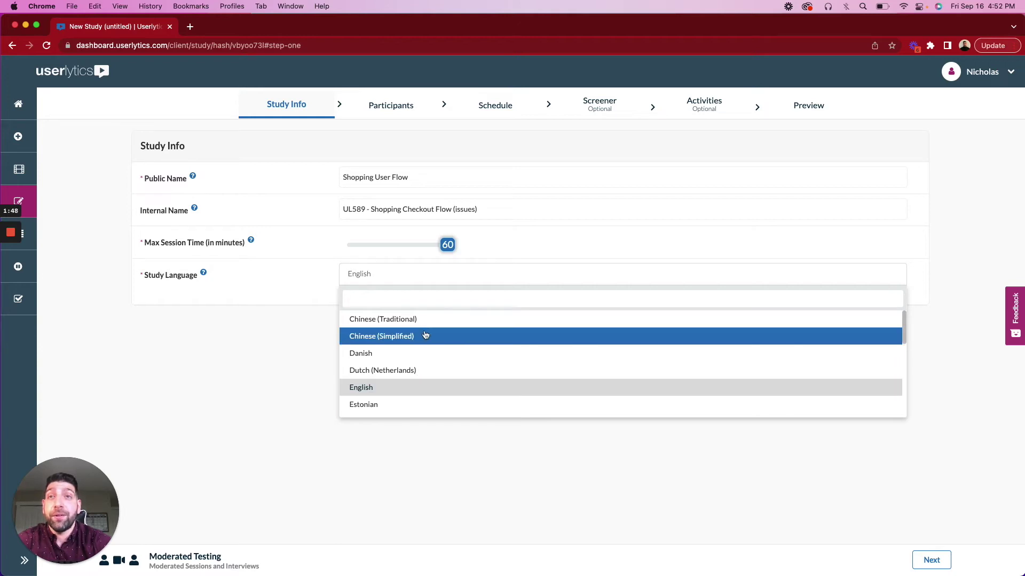
left_click(419, 392)
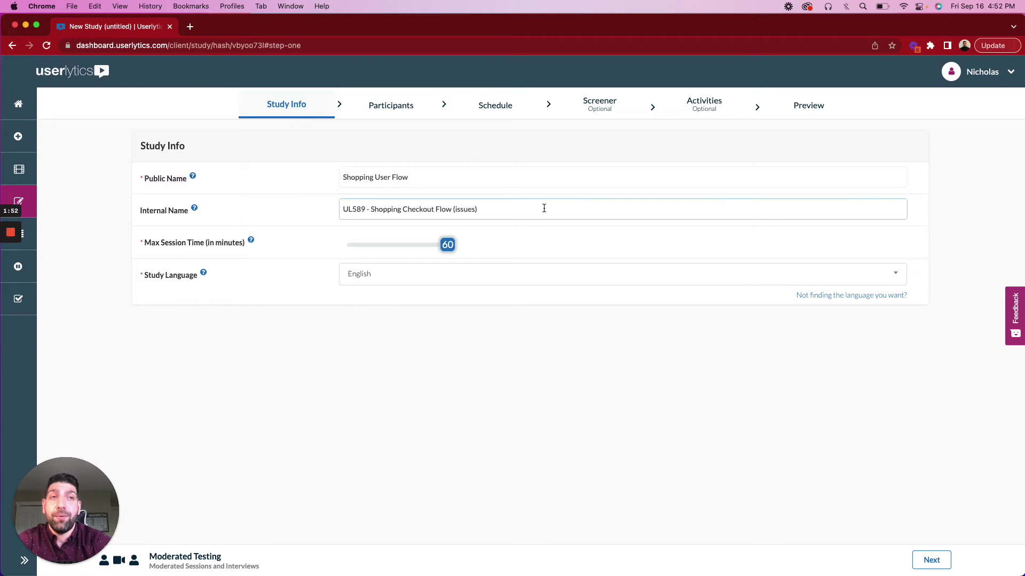
left_click(923, 560)
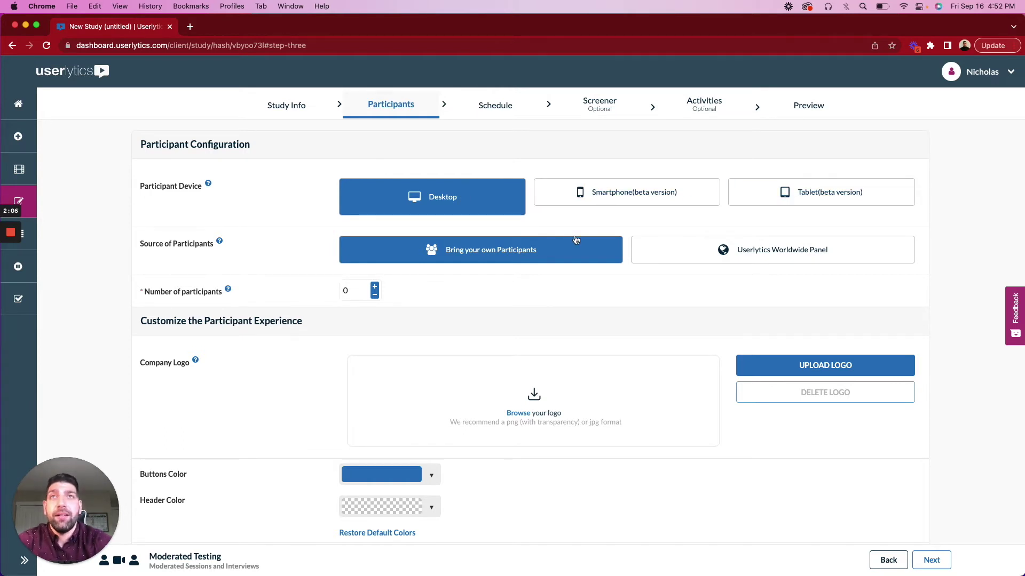
Step: Scroll to the participant-experience options and check button and header colours without changing them
scroll(574, 235, "down", 3)
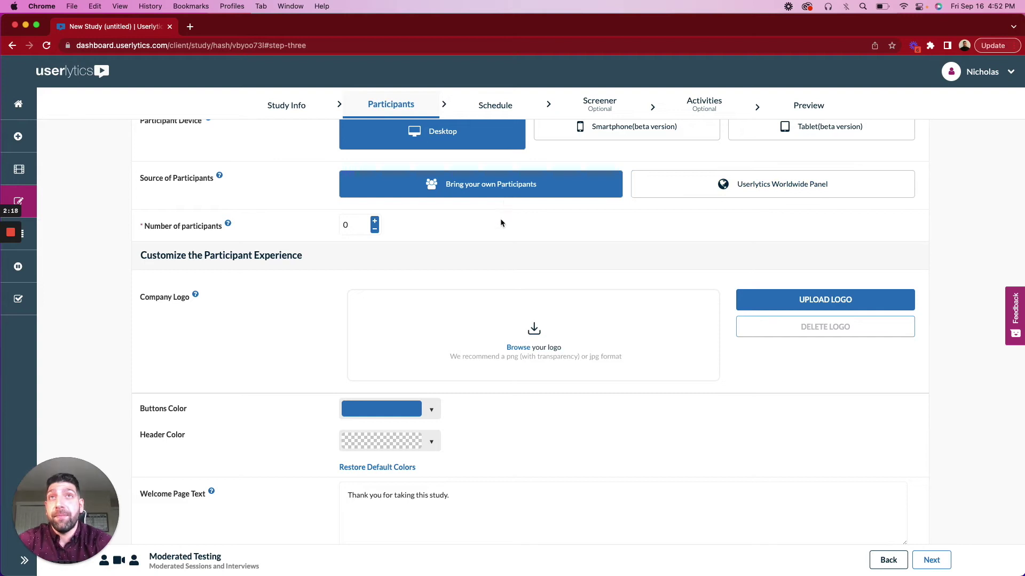
scroll(497, 228, "down", 2)
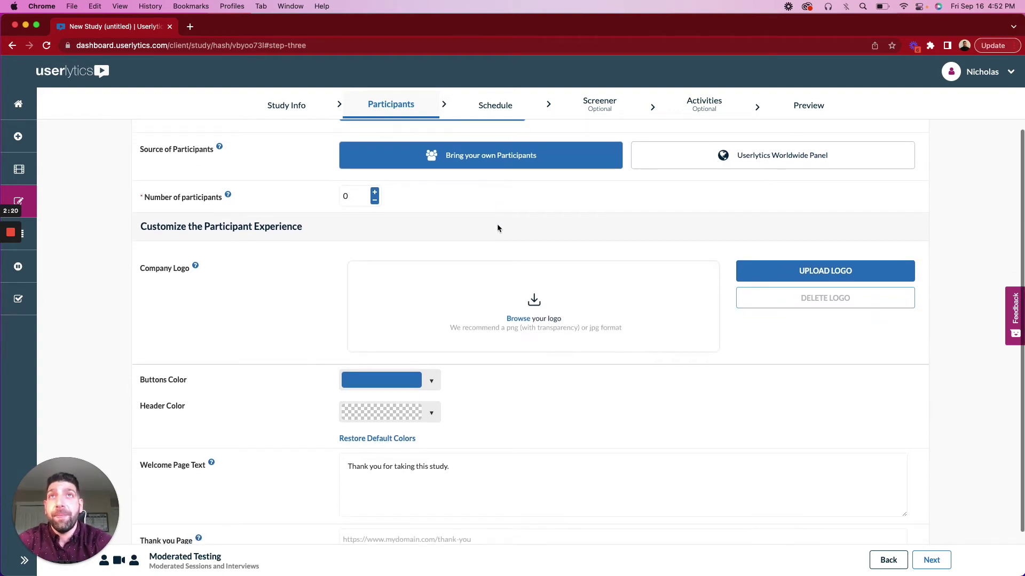
scroll(497, 228, "down", 2)
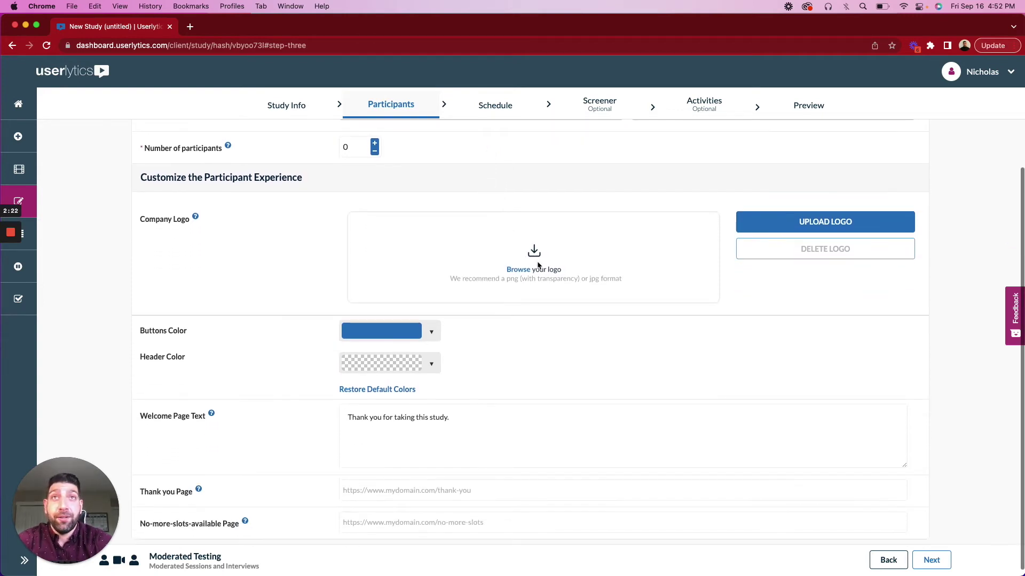
scroll(556, 270, "down", 1)
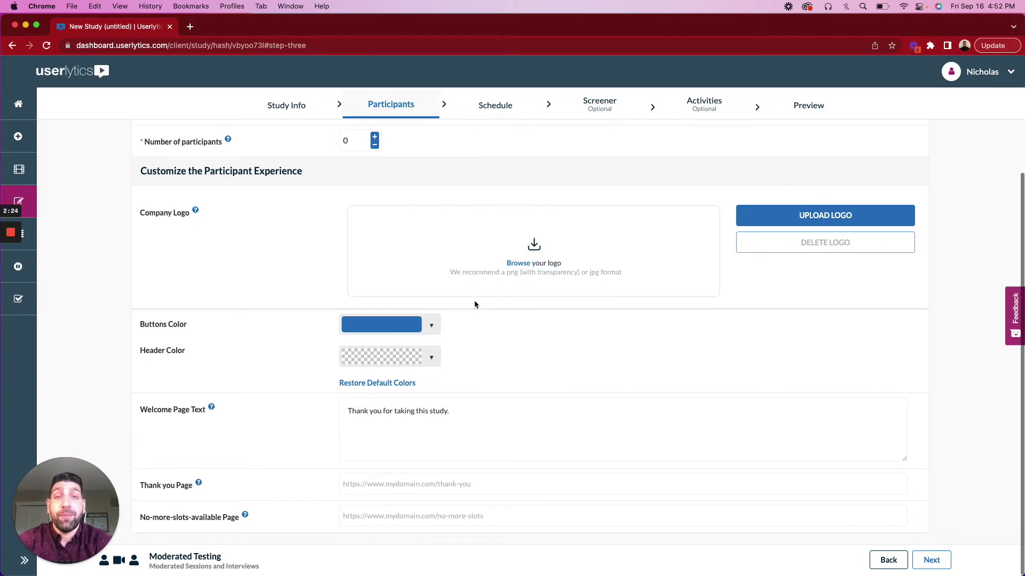
left_click(438, 326)
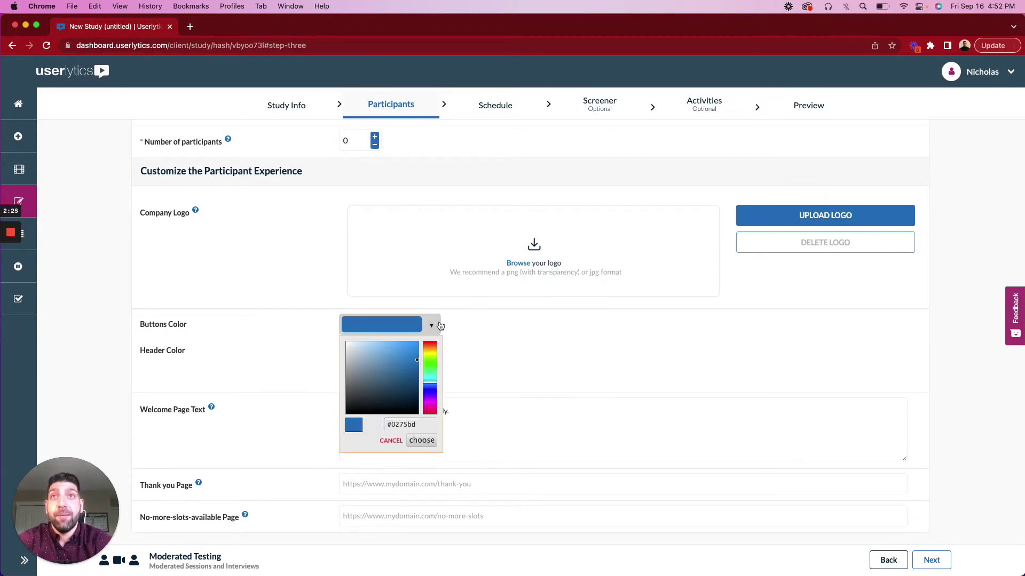
left_click(501, 361)
left_click(432, 362)
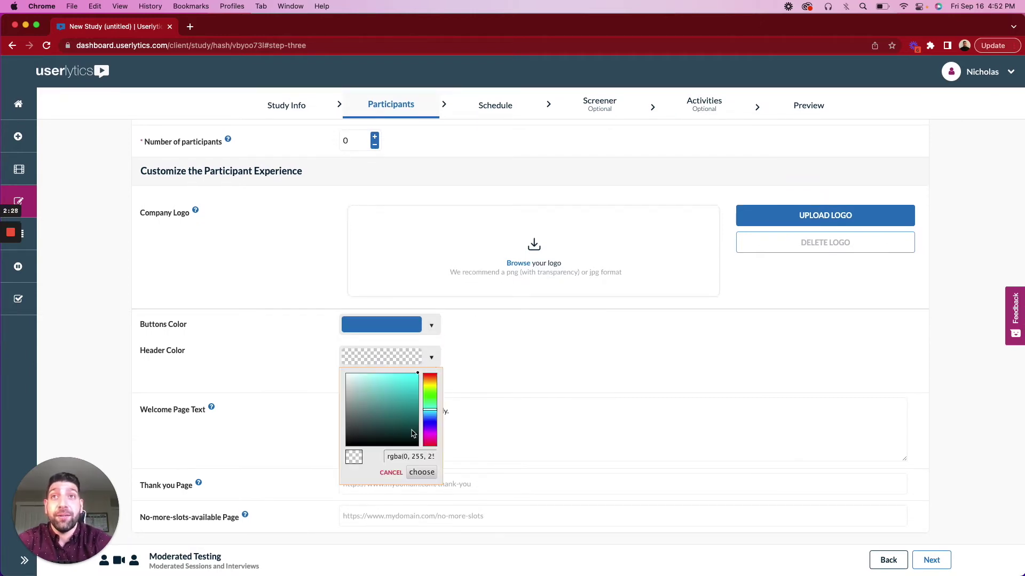
left_click(509, 338)
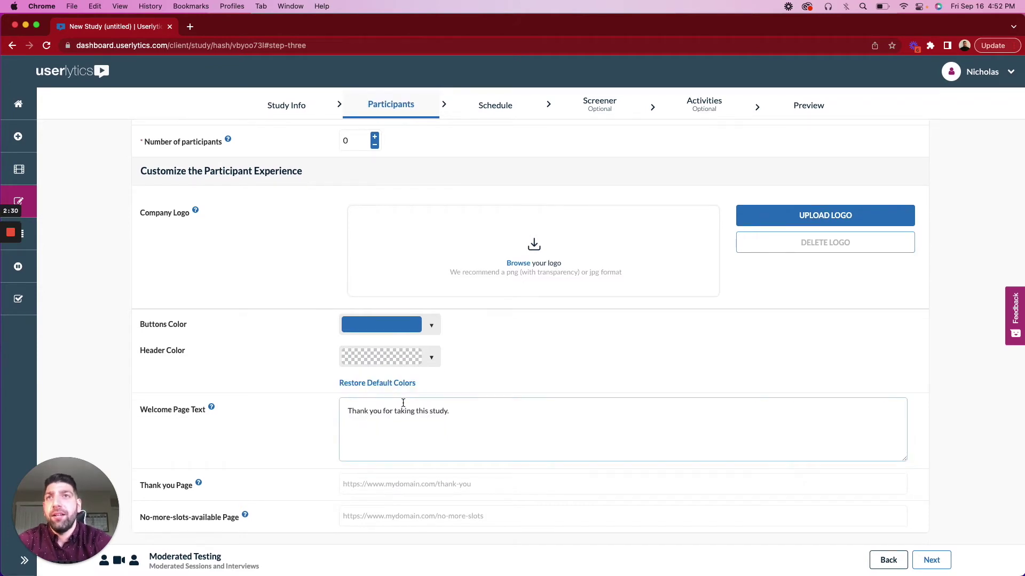
Step: Review the welcome text 'Thank you for taking this study.' and leave it unchanged
double_click(376, 410)
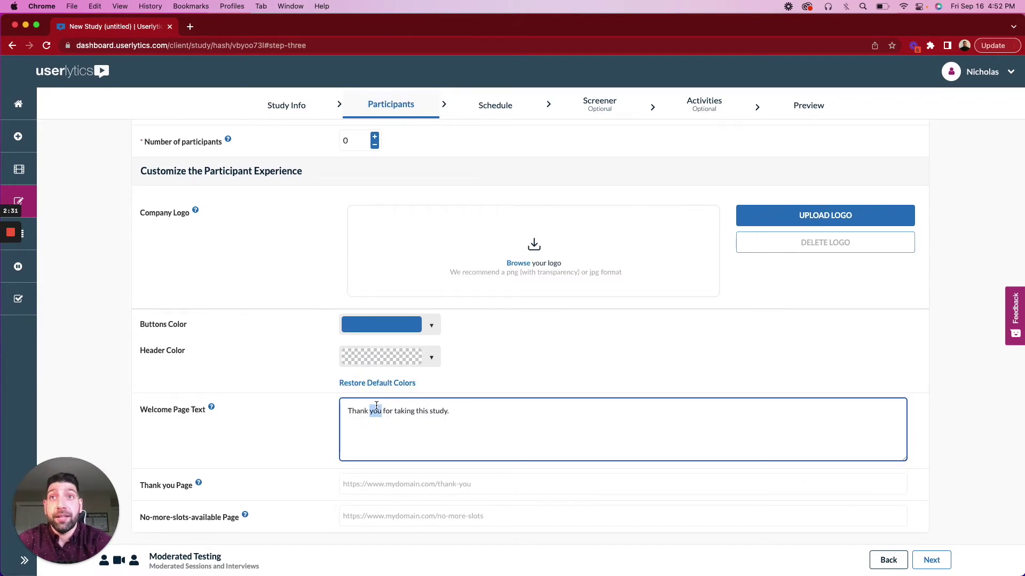
double_click(404, 411)
left_click(264, 466)
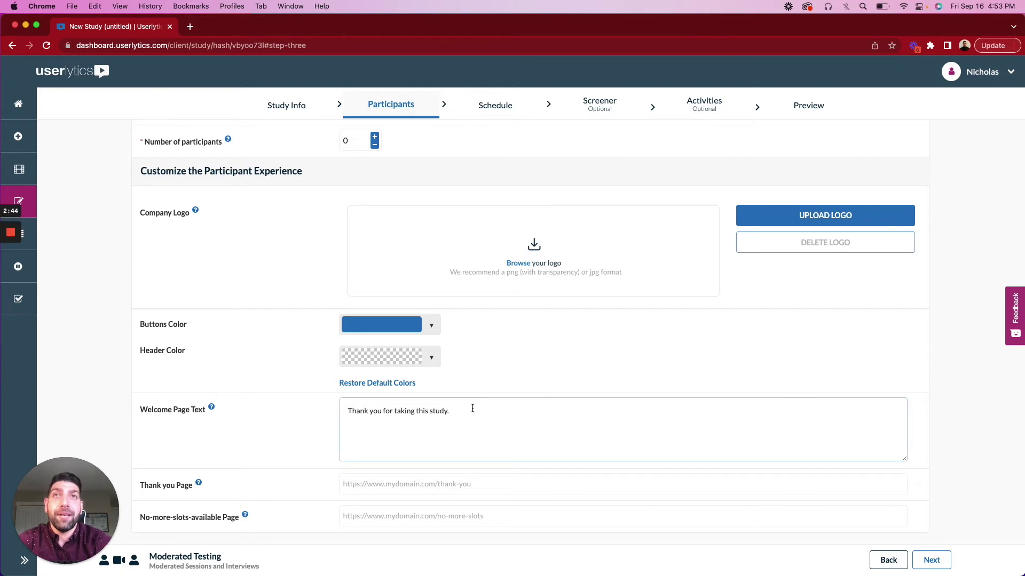
scroll(472, 408, "up", 3)
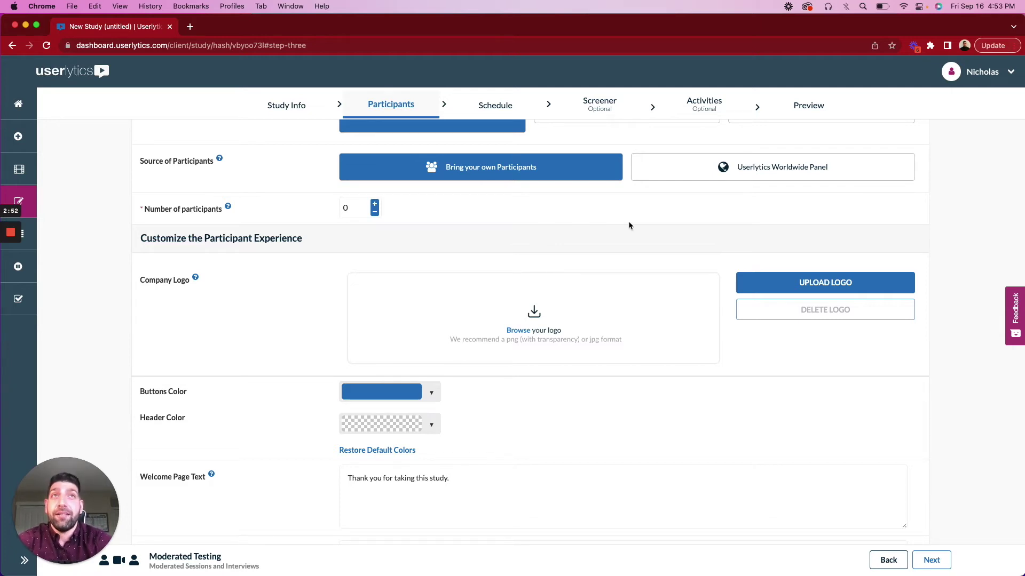
scroll(629, 221, "up", 1)
scroll(606, 220, "down", 1)
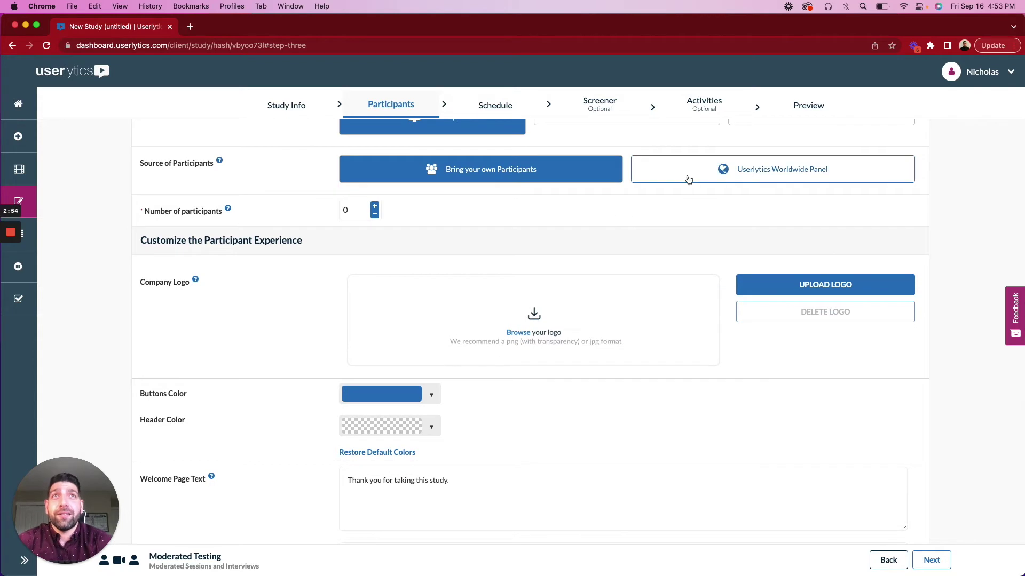
Step: Recruit 5 Worldwide Panel participants from Canada and United States, aged 25–50
left_click(688, 174)
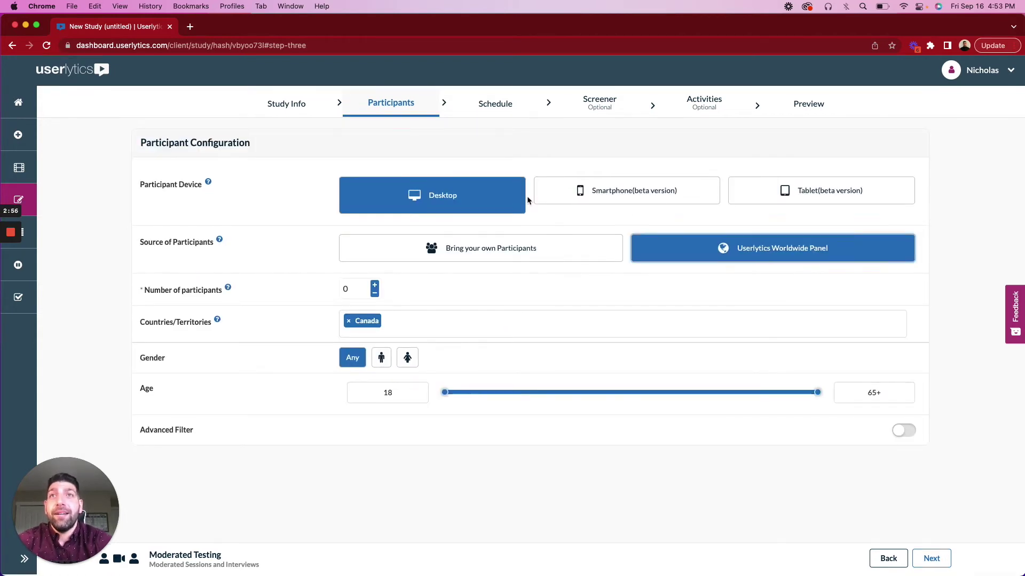
left_click(374, 287)
double_click(375, 287)
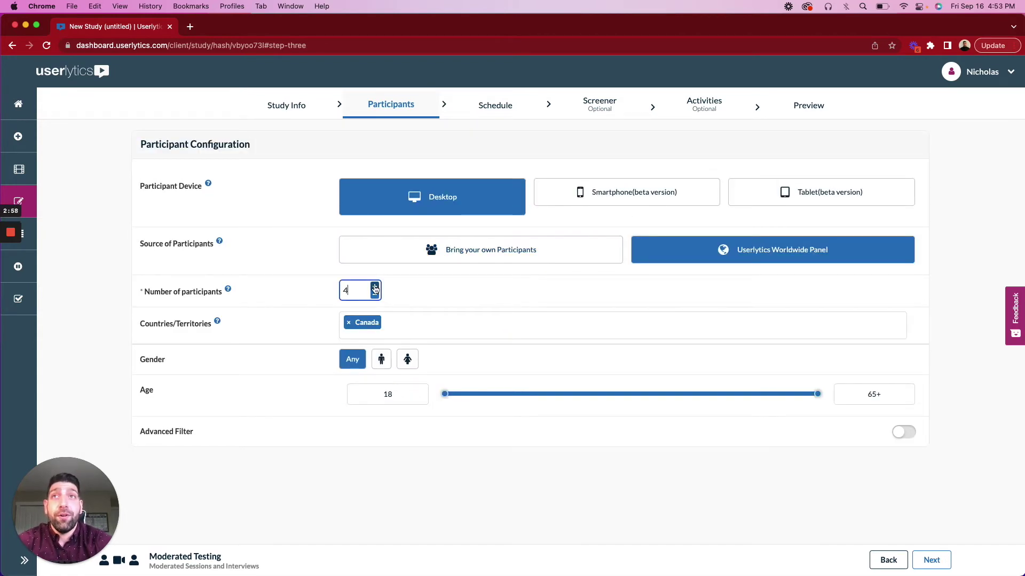
double_click(375, 288)
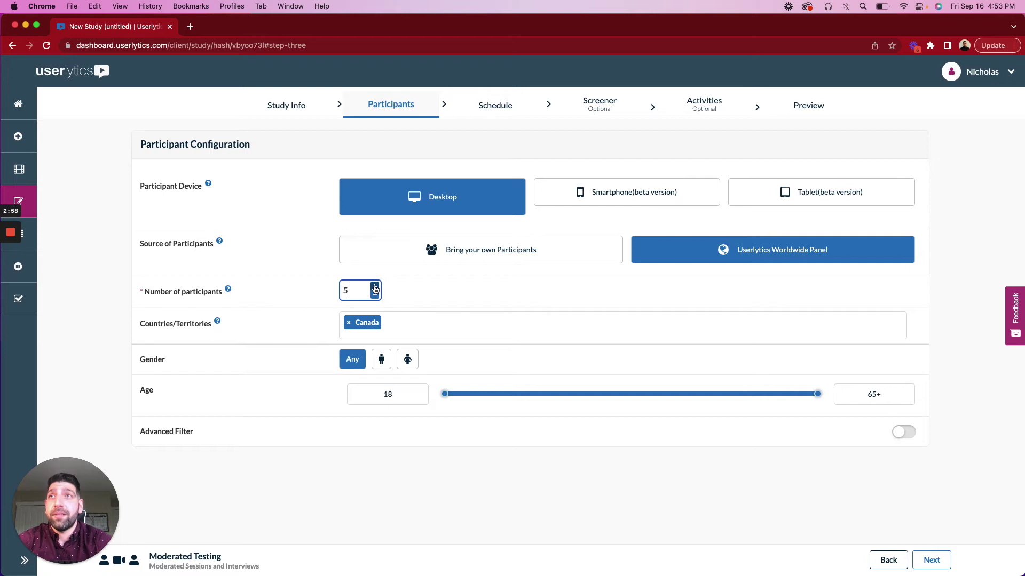
left_click(393, 322)
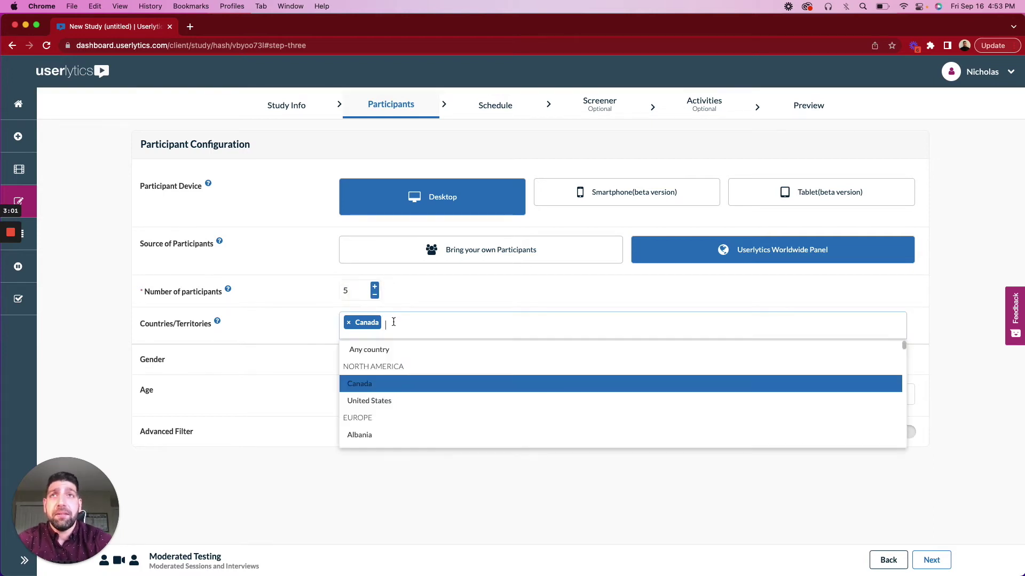
left_click(376, 401)
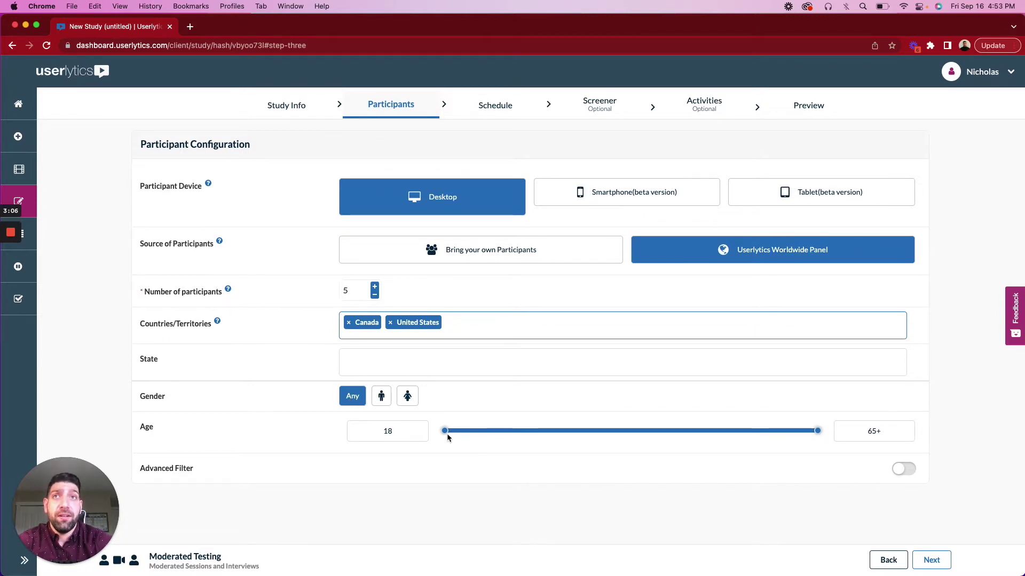
left_click_drag(447, 434, 499, 433)
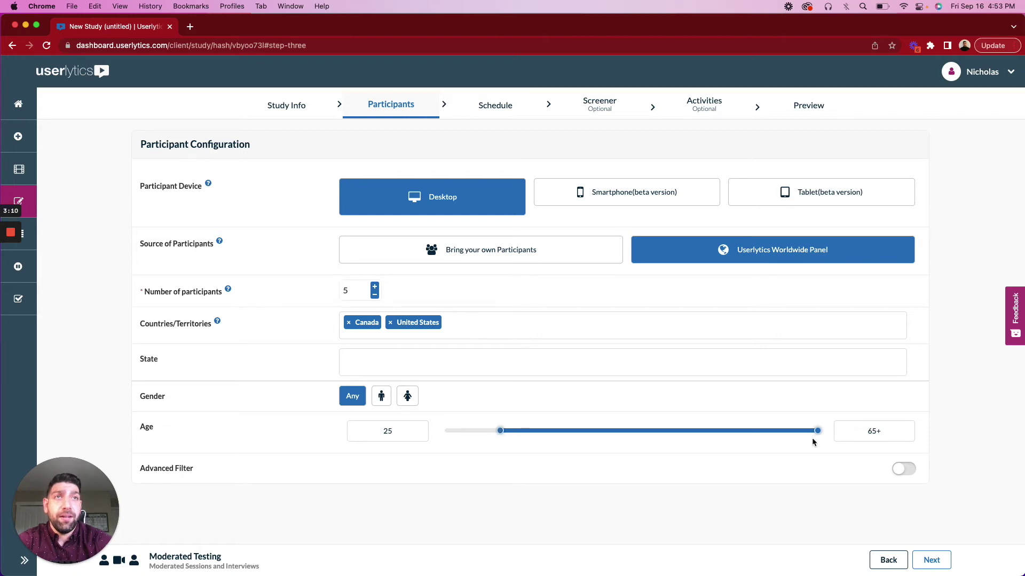
left_click_drag(816, 434, 713, 433)
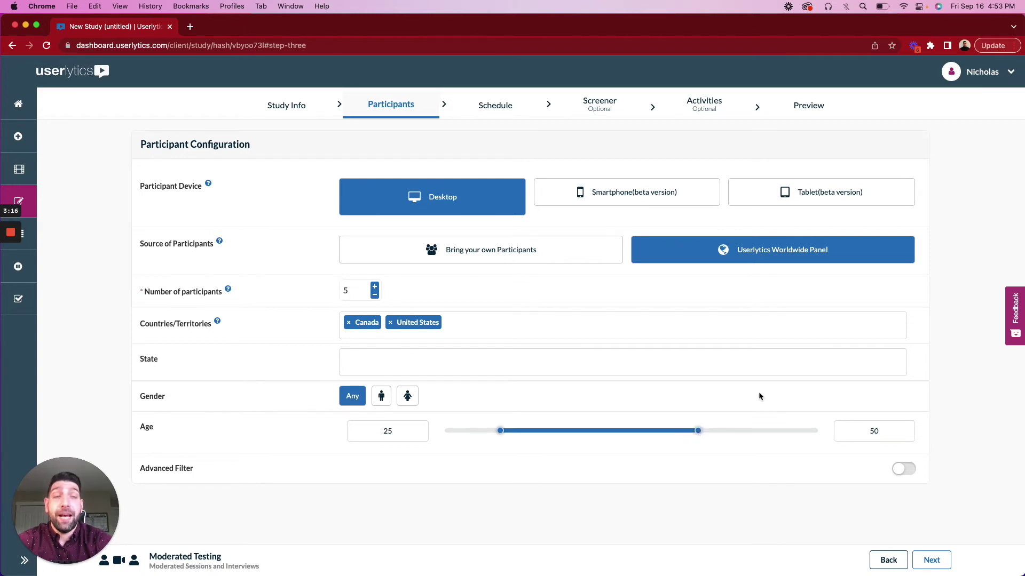
Step: Enable advanced filters with minimum income 25000, leaving education and family status at Any
left_click(903, 469)
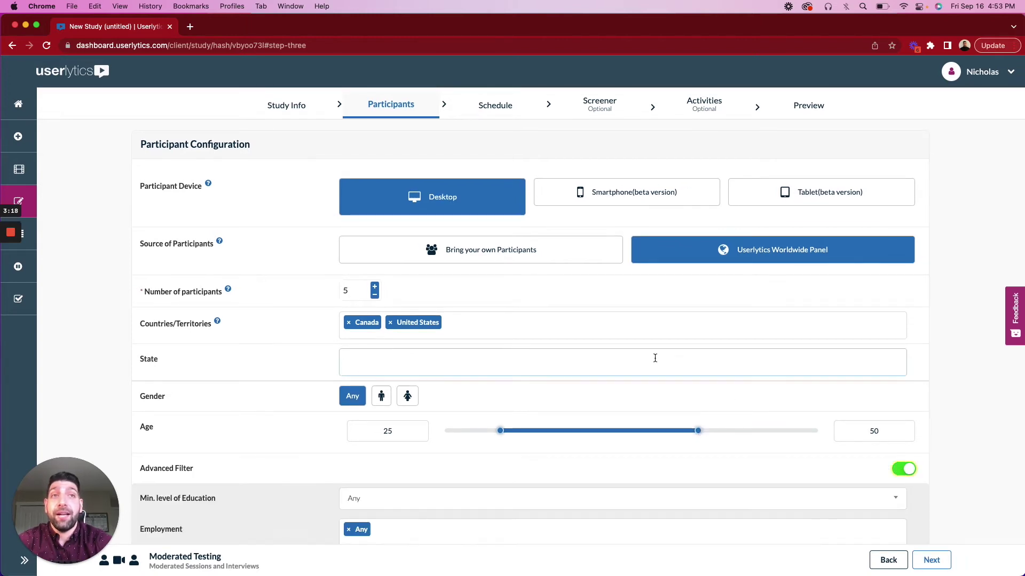
scroll(656, 356, "down", 3)
scroll(359, 325, "down", 1)
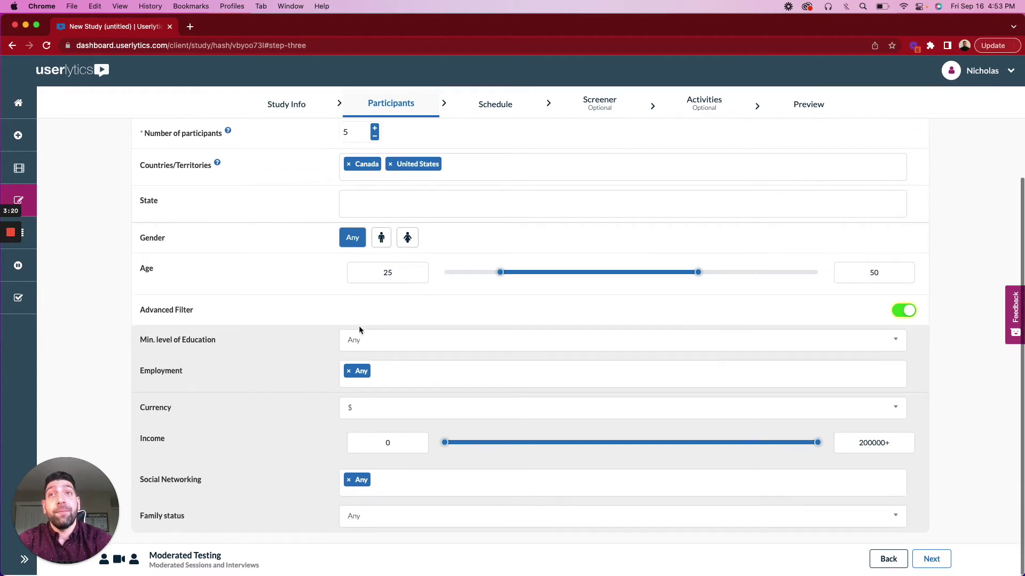
left_click(390, 351)
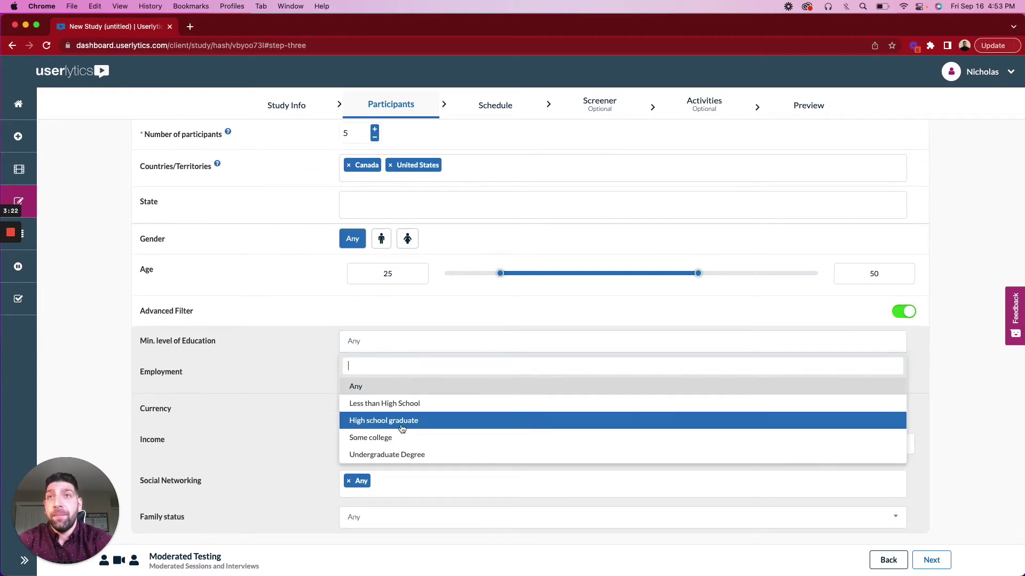
left_click(304, 376)
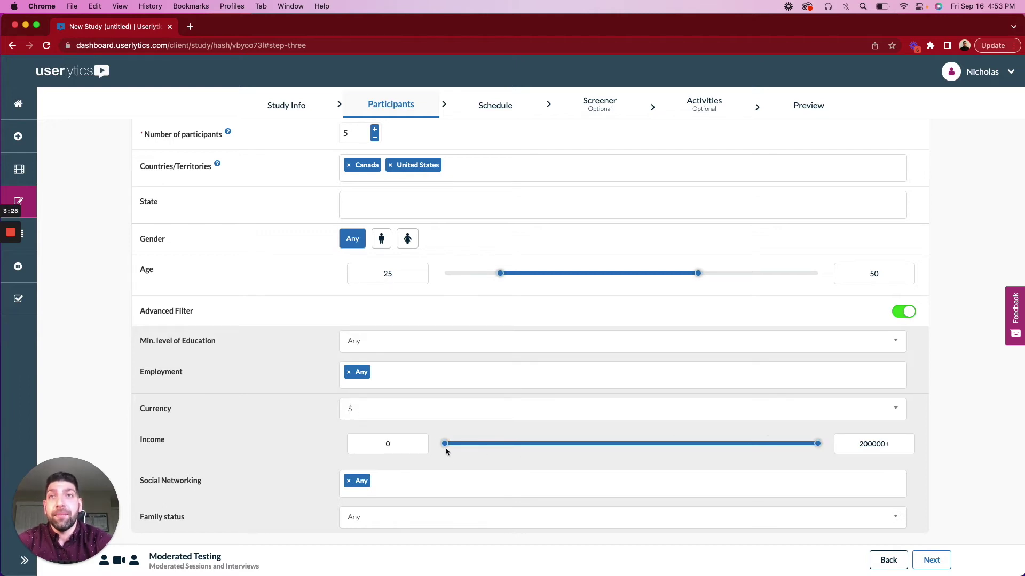
left_click_drag(446, 447, 511, 449)
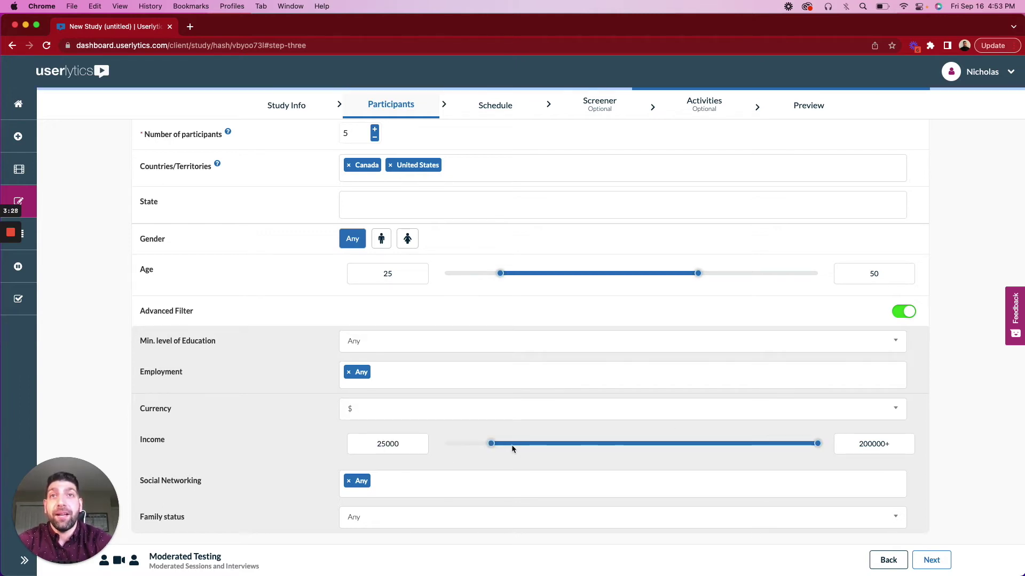
left_click(391, 518)
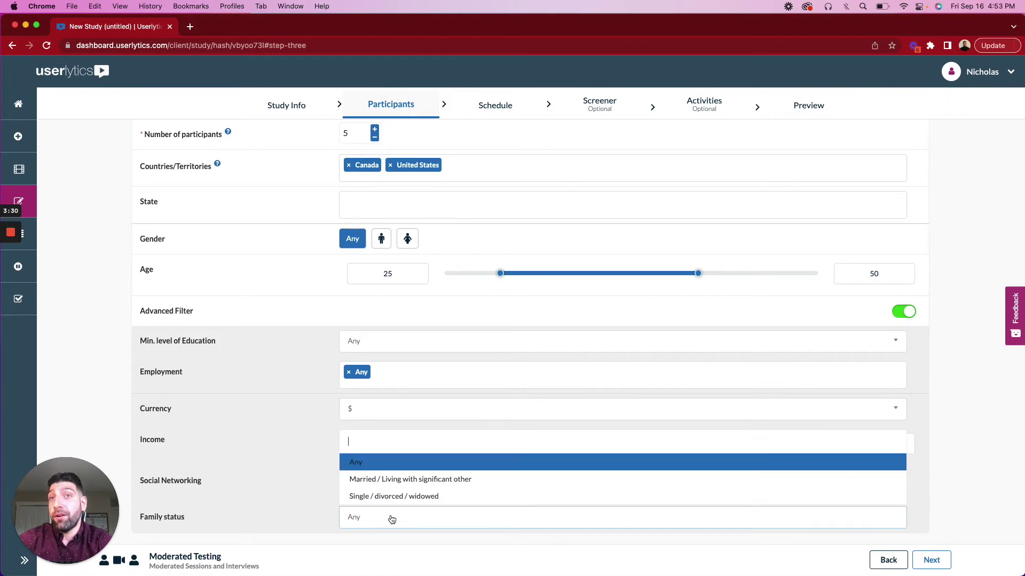
left_click(304, 455)
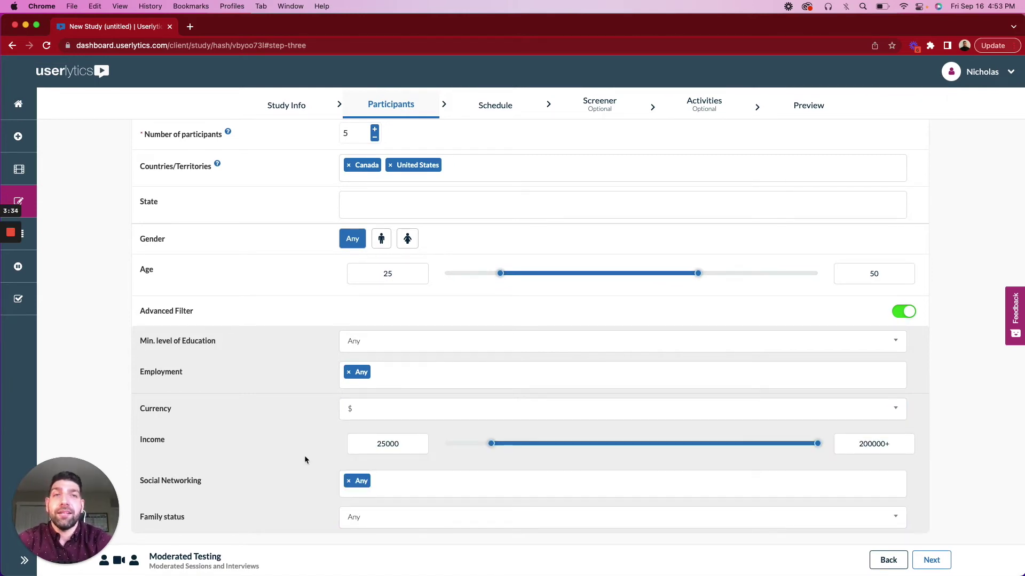
scroll(388, 350, "up", 3)
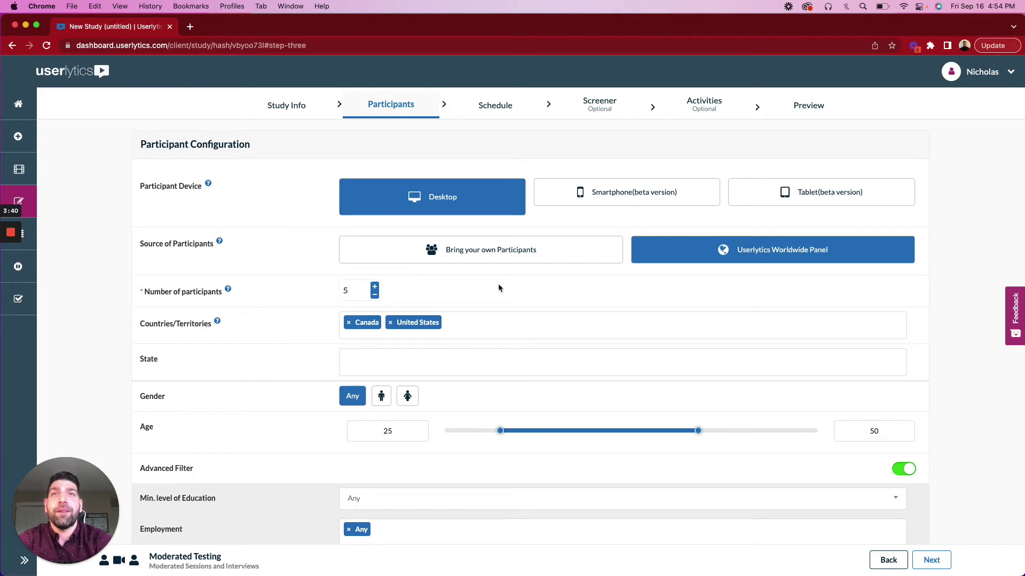
scroll(512, 311, "down", 3)
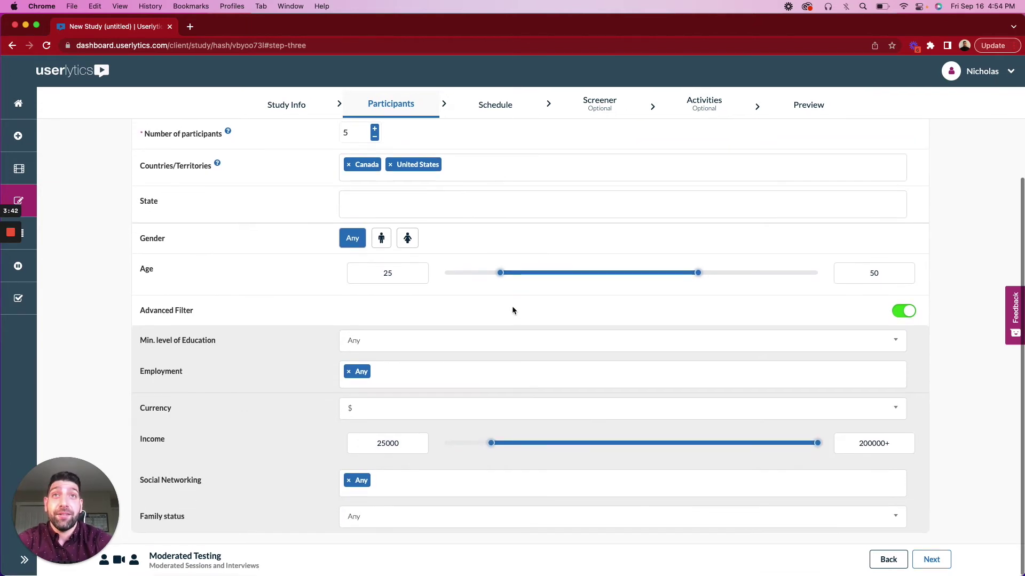
scroll(513, 311, "up", 3)
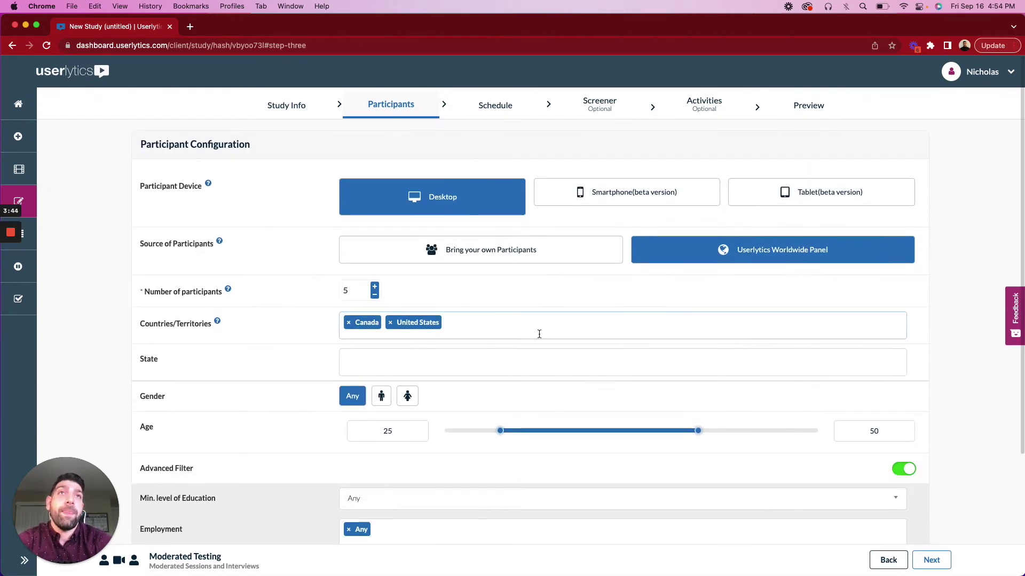
scroll(539, 333, "down", 3)
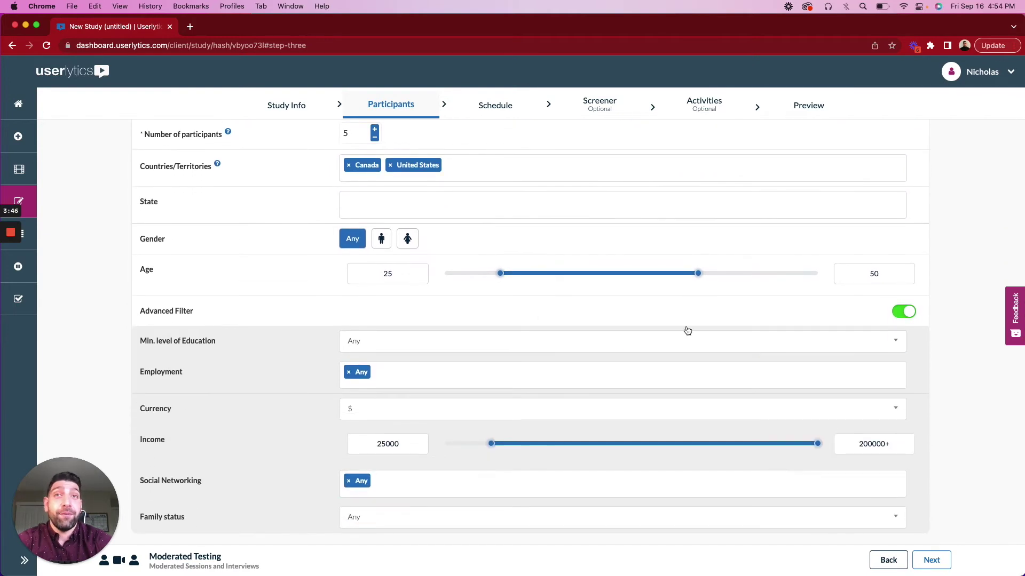
scroll(666, 312, "up", 3)
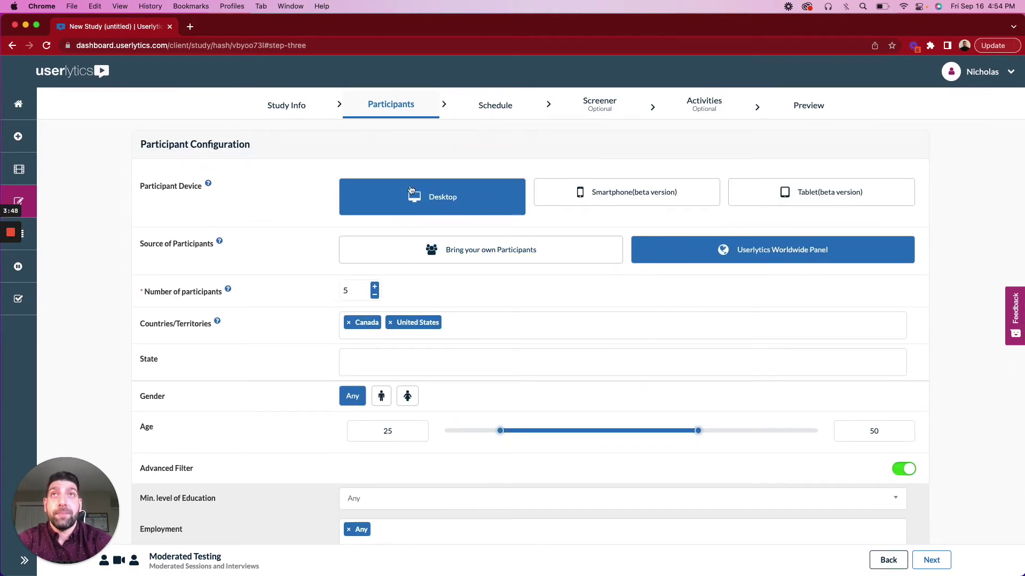
Step: Open the Schedule step and keep MDT as the calendar's time zone
left_click(496, 113)
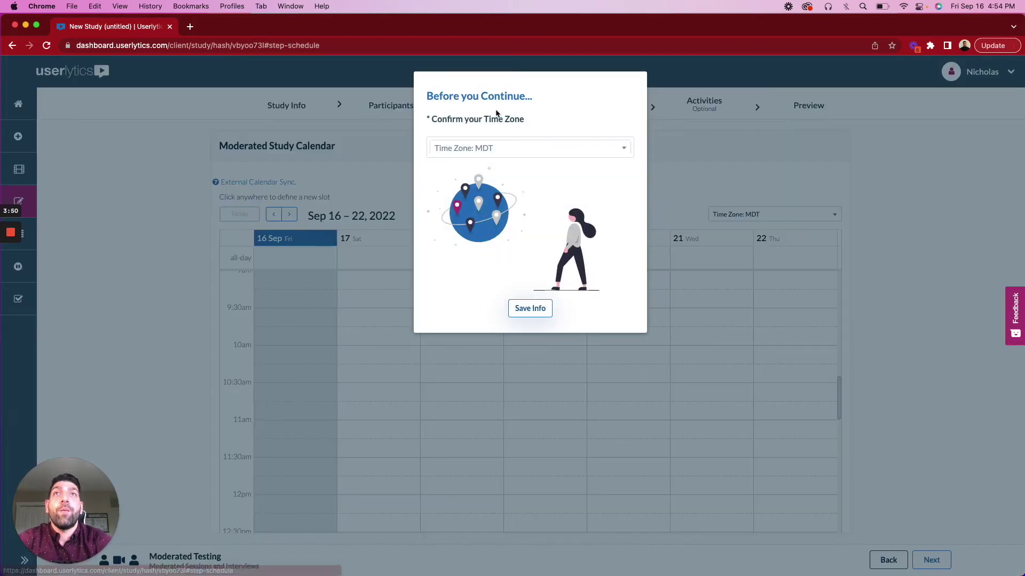
left_click(530, 309)
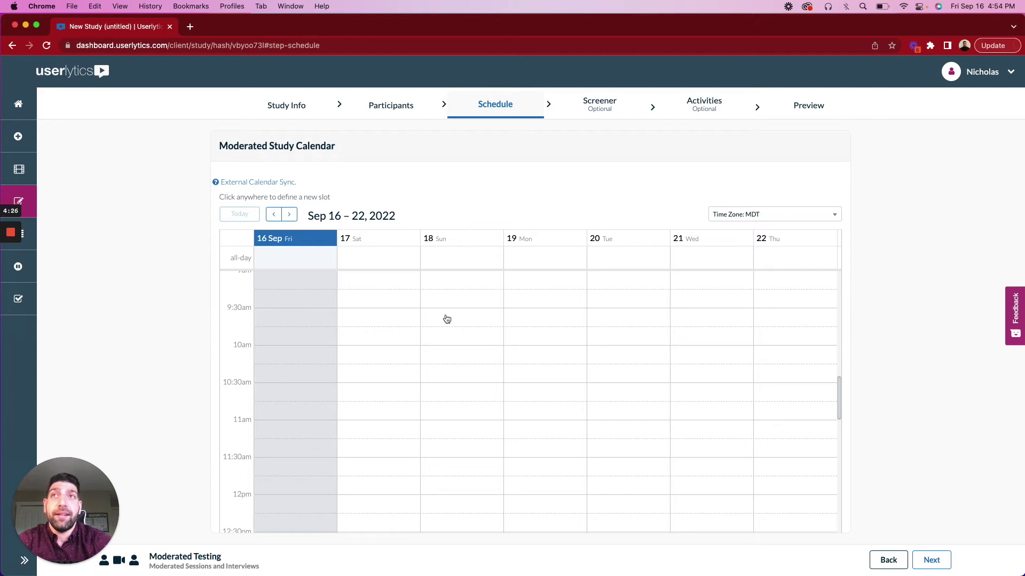
Step: Create one-hour open sessions on Monday, Sep 19 at 9:30, 10:45, 12:00 and one more slot
left_click(534, 324)
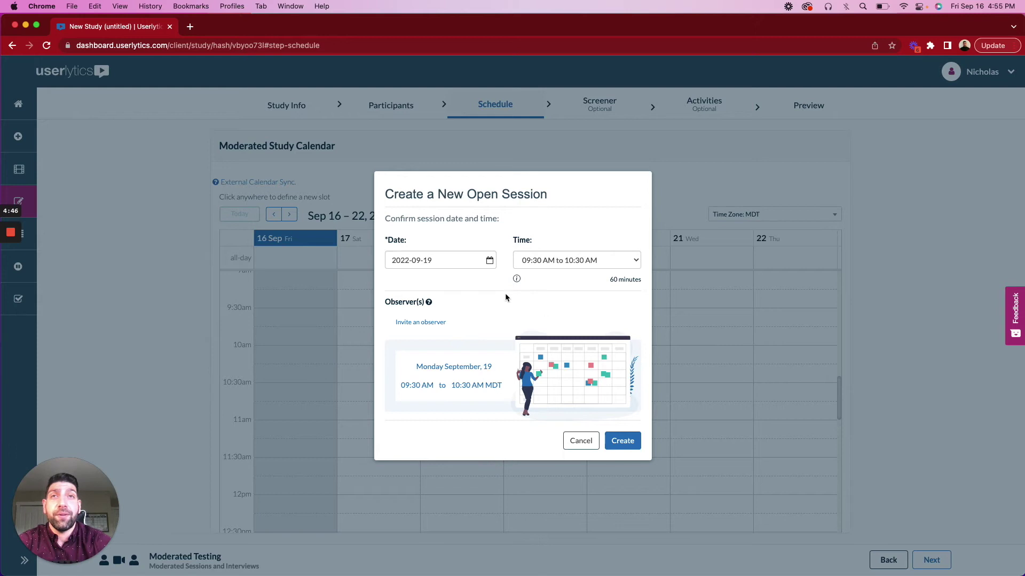
left_click(623, 443)
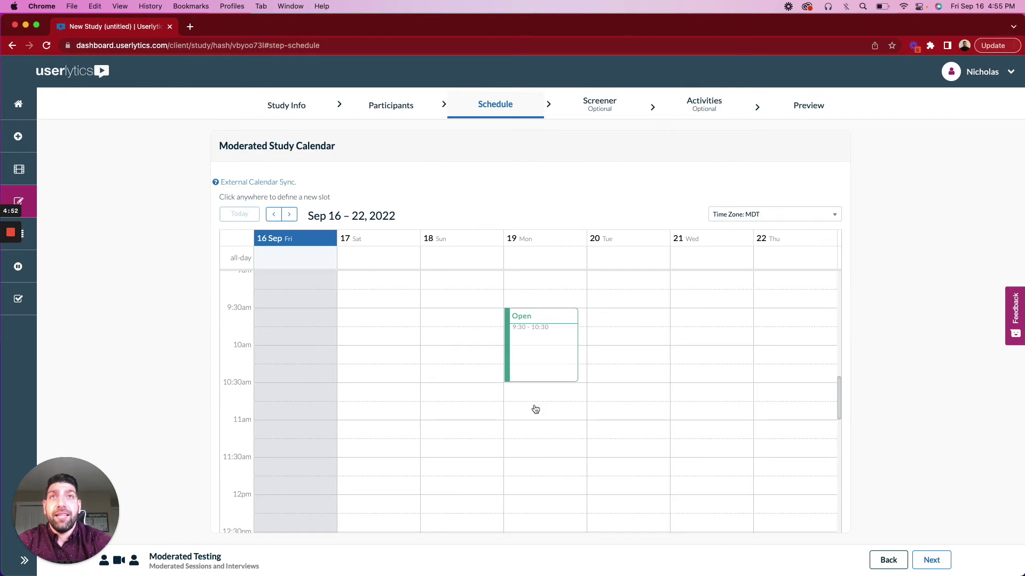
left_click(535, 409)
left_click(615, 441)
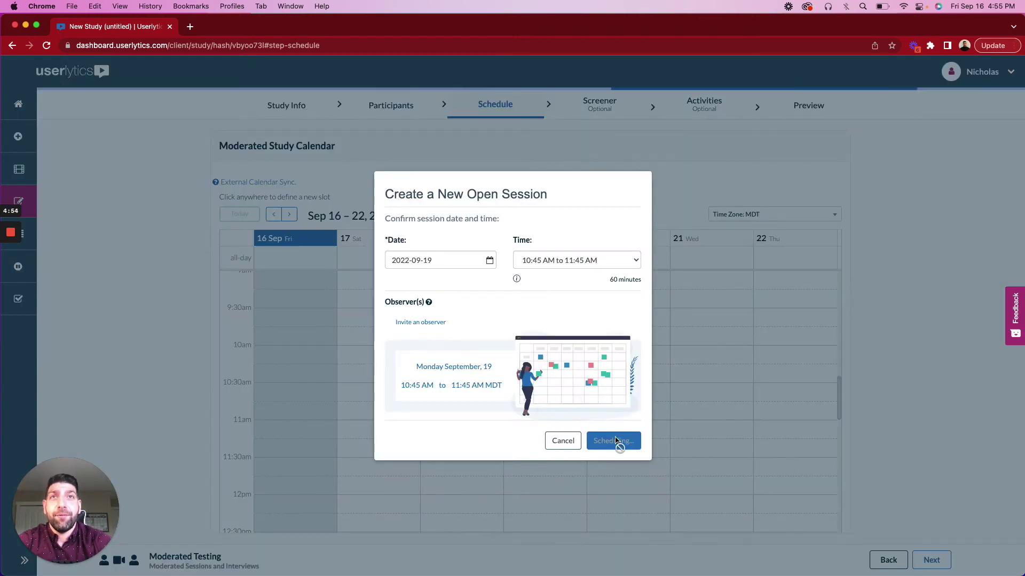
scroll(536, 376, "down", 3)
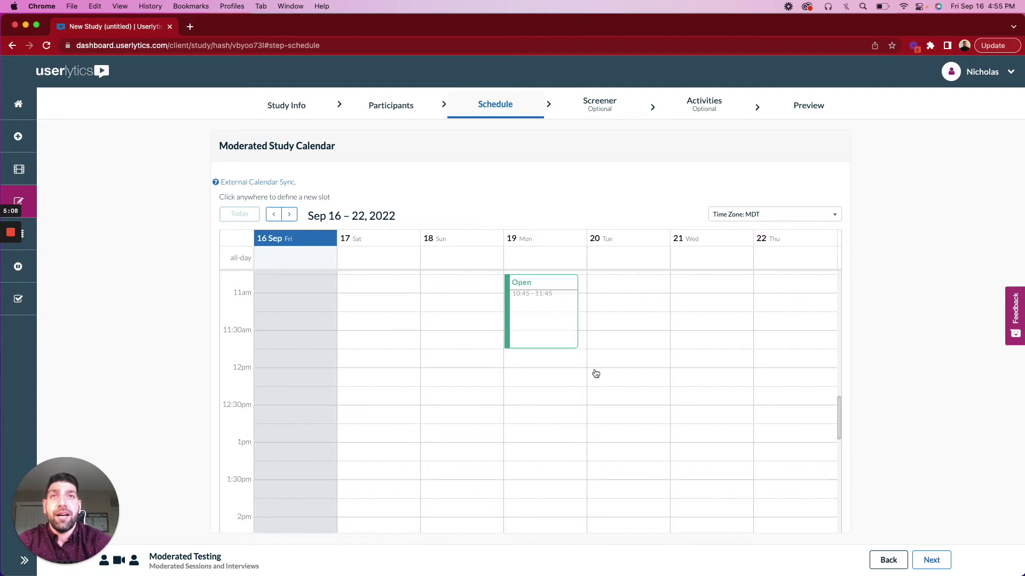
left_click(539, 380)
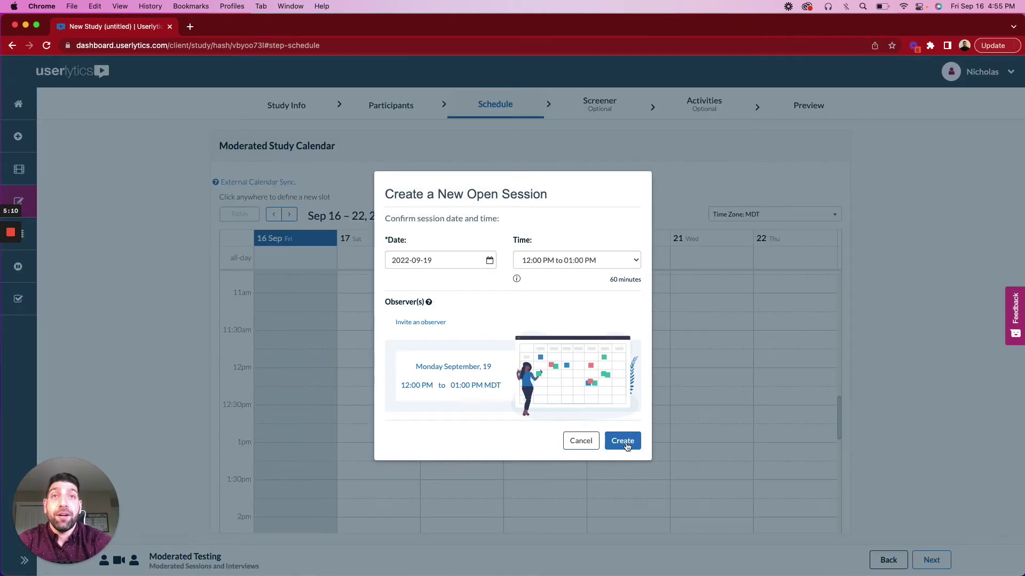
left_click(623, 442)
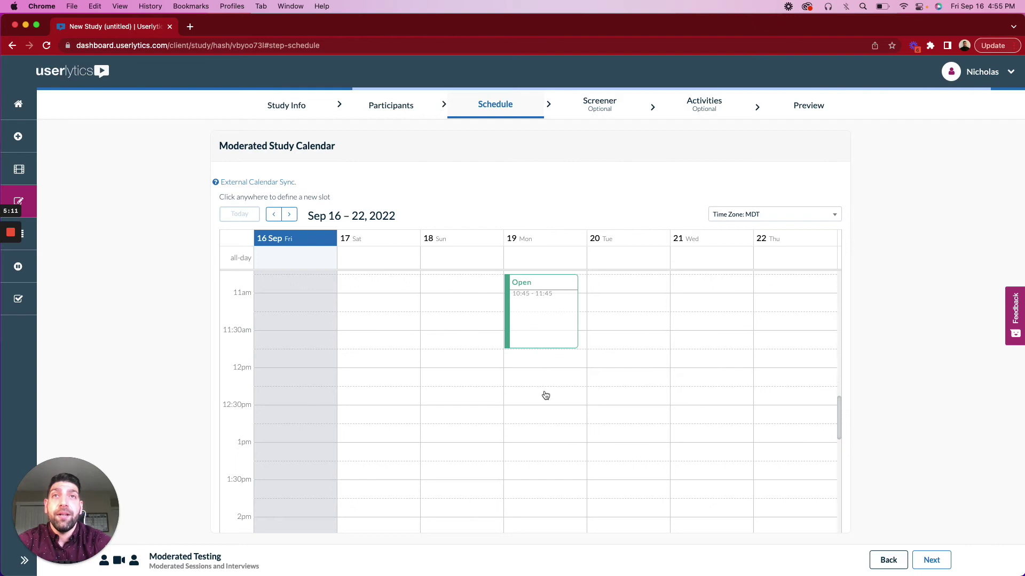
left_click(542, 392)
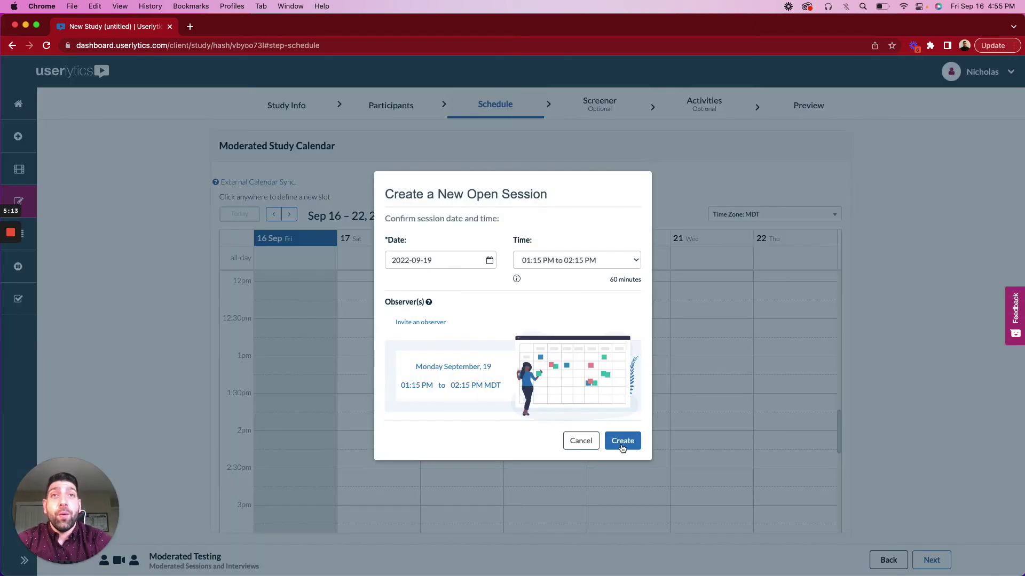
left_click(622, 442)
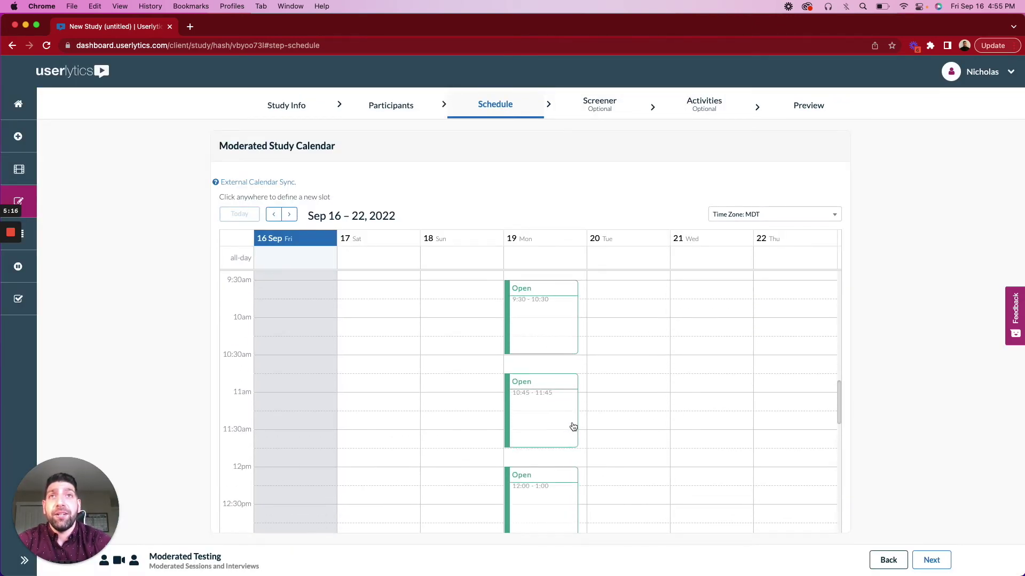
scroll(573, 427, "up", 5)
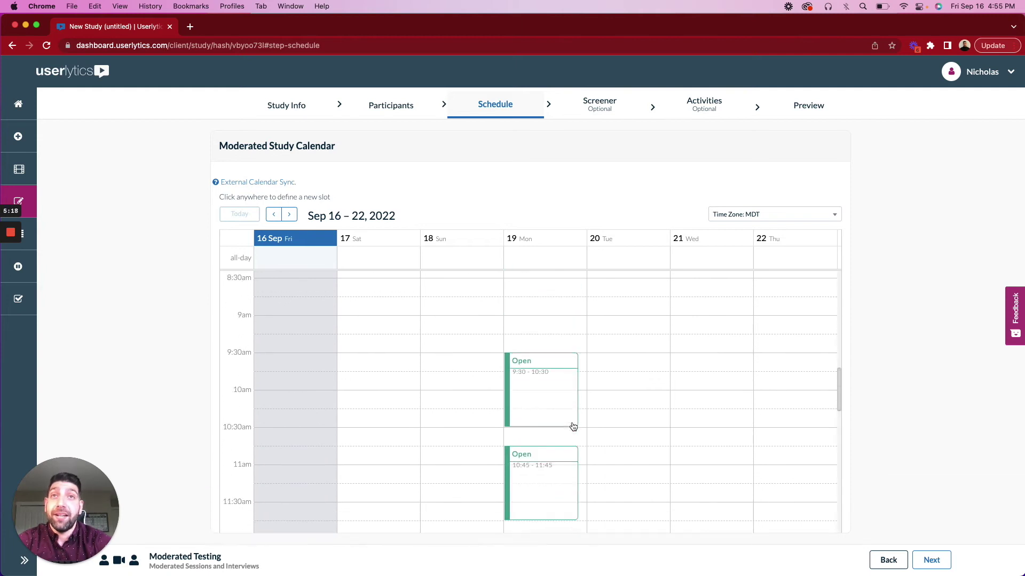
scroll(611, 329, "down", 1)
scroll(613, 323, "up", 2)
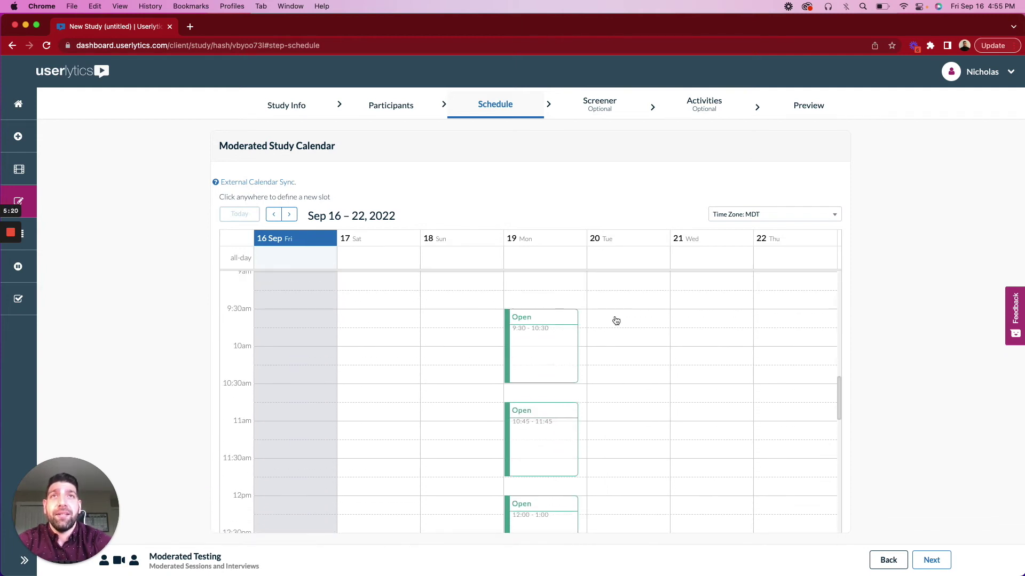
Step: Create matching open sessions on Tuesday, Sep 20 at 9:30, 10:45, 12:00 and 1:15
left_click(613, 321)
left_click(620, 438)
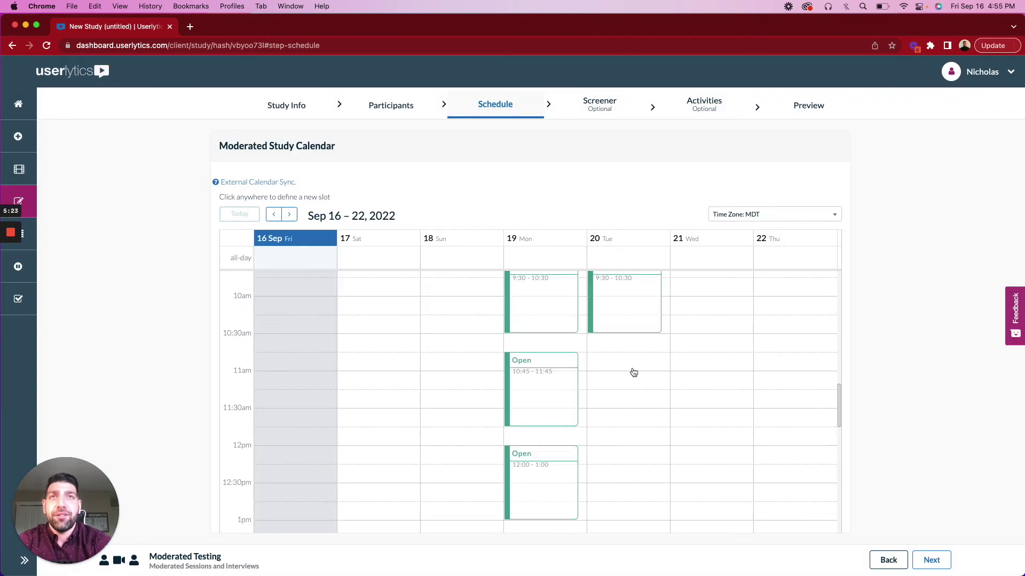
left_click(626, 366)
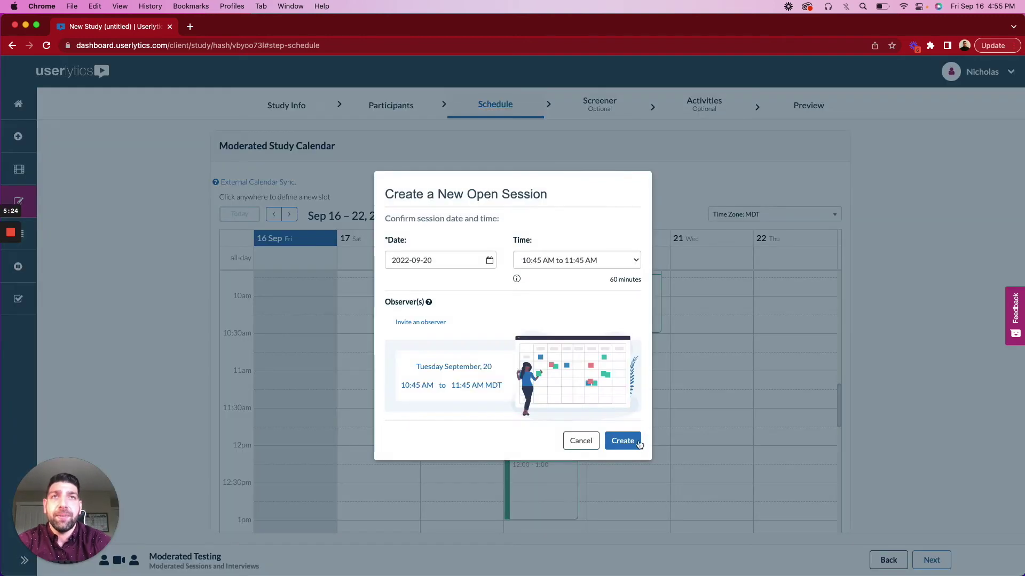
left_click(636, 443)
scroll(615, 354, "down", 3)
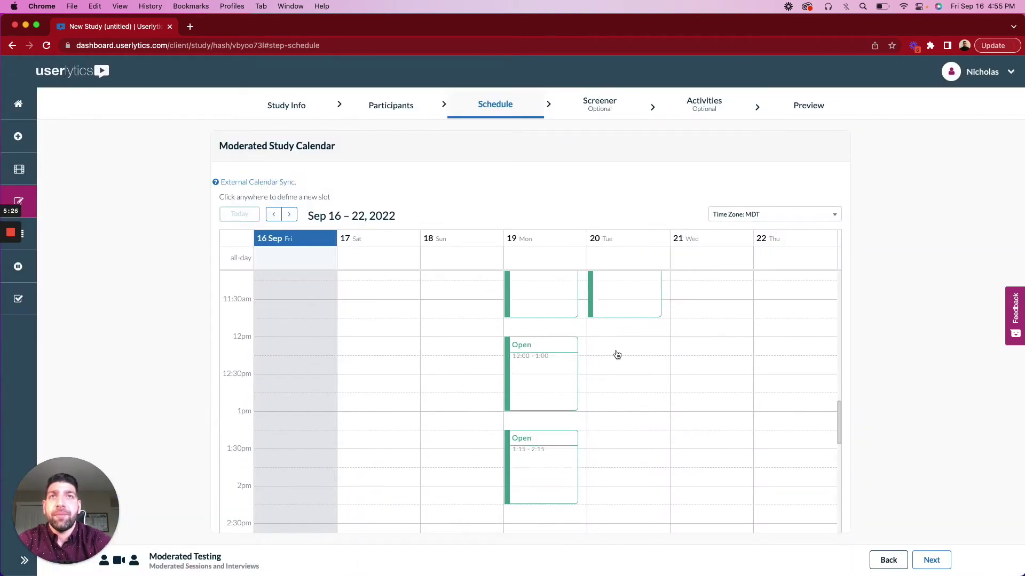
left_click(613, 352)
left_click(622, 440)
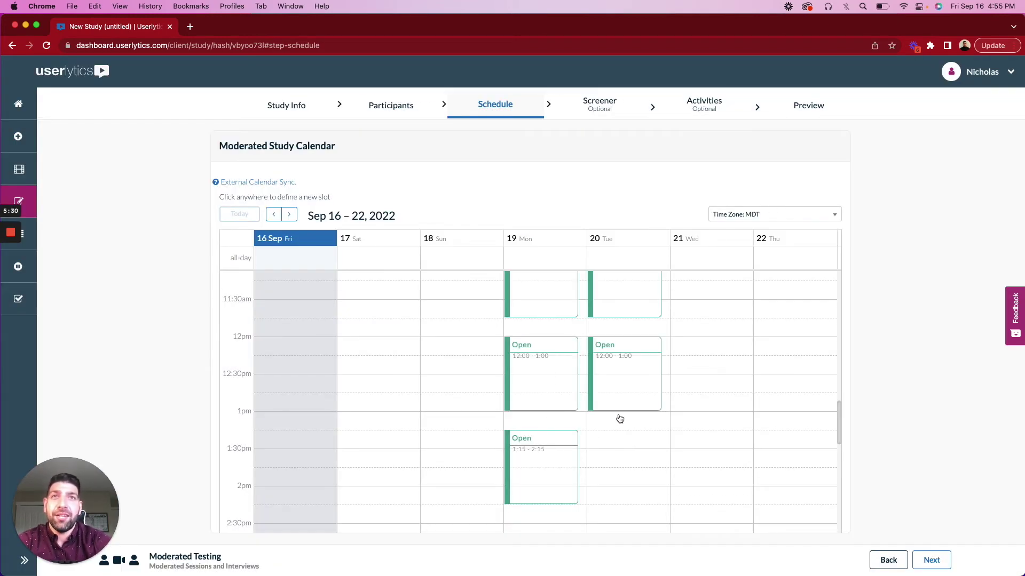
left_click(613, 445)
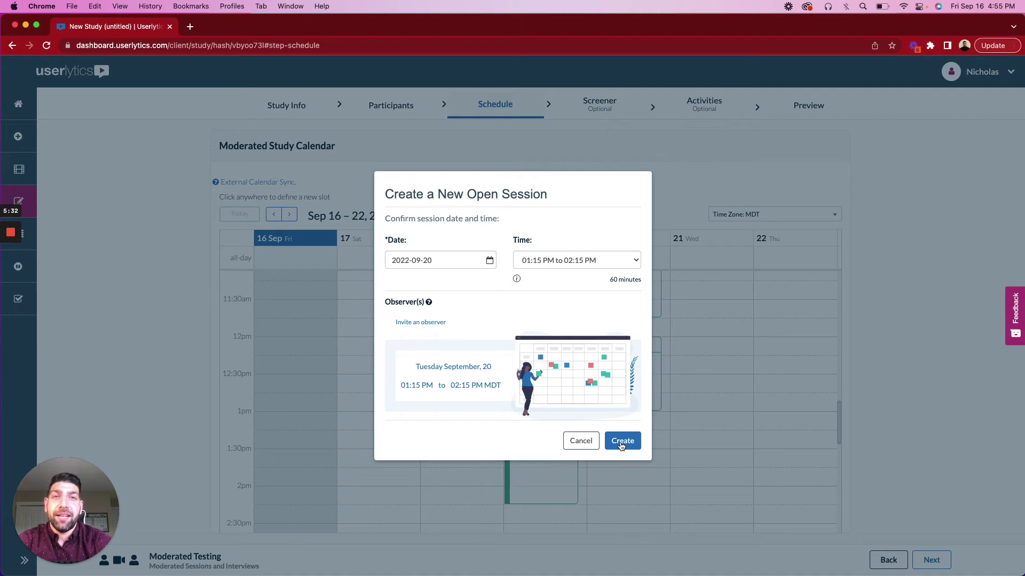
left_click(620, 443)
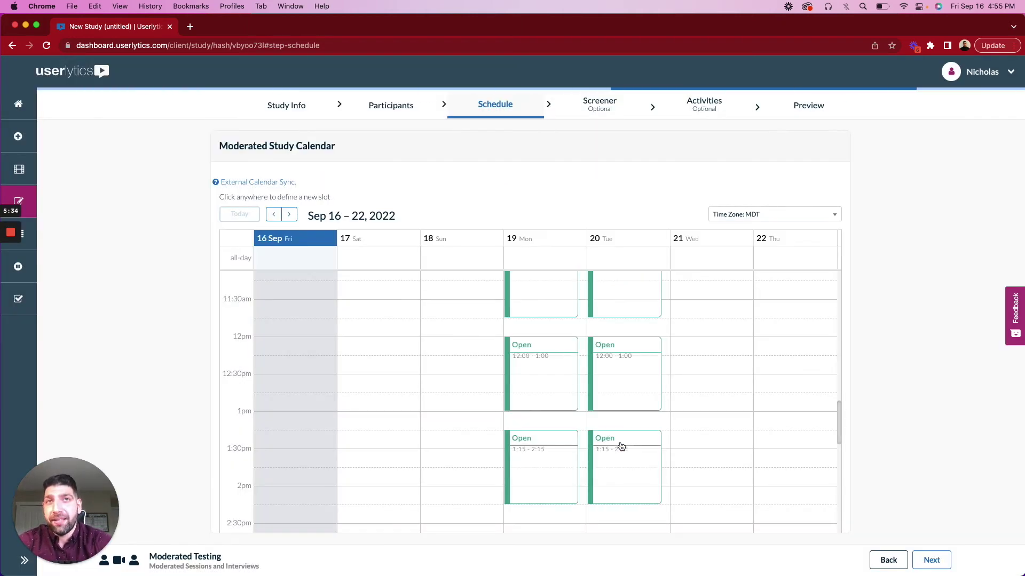
scroll(620, 446, "down", 3)
scroll(590, 350, "up", 9)
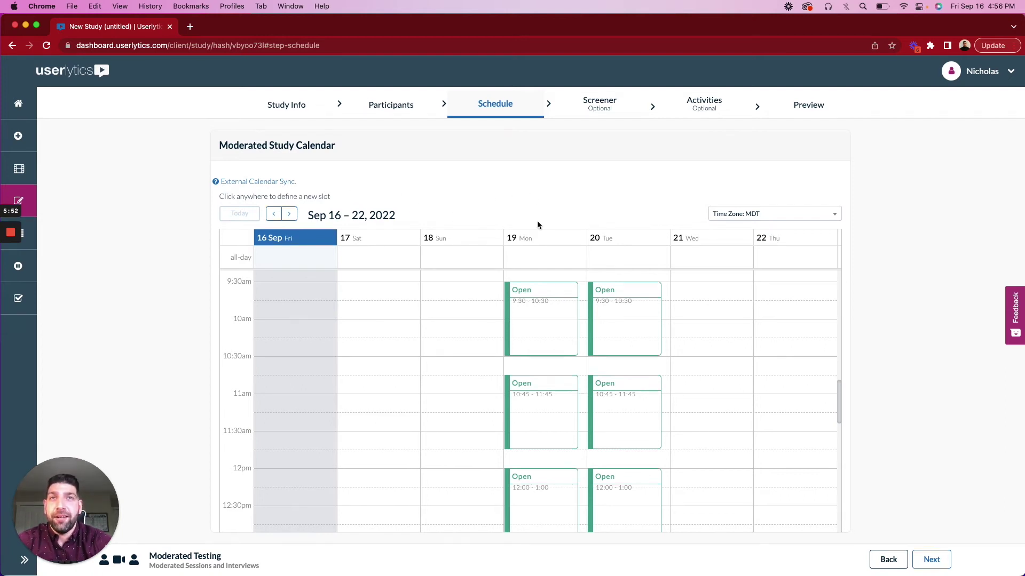
scroll(882, 347, "down", 1)
scroll(643, 307, "up", 5)
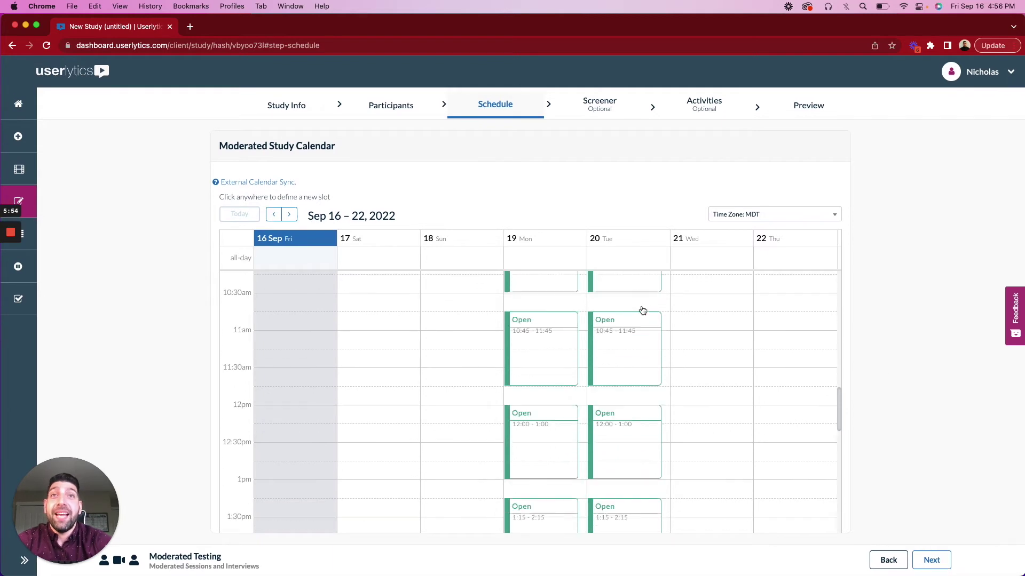
Step: Open the Screener step, add a custom screener and browse the Popular Activities sample questions
left_click(603, 111)
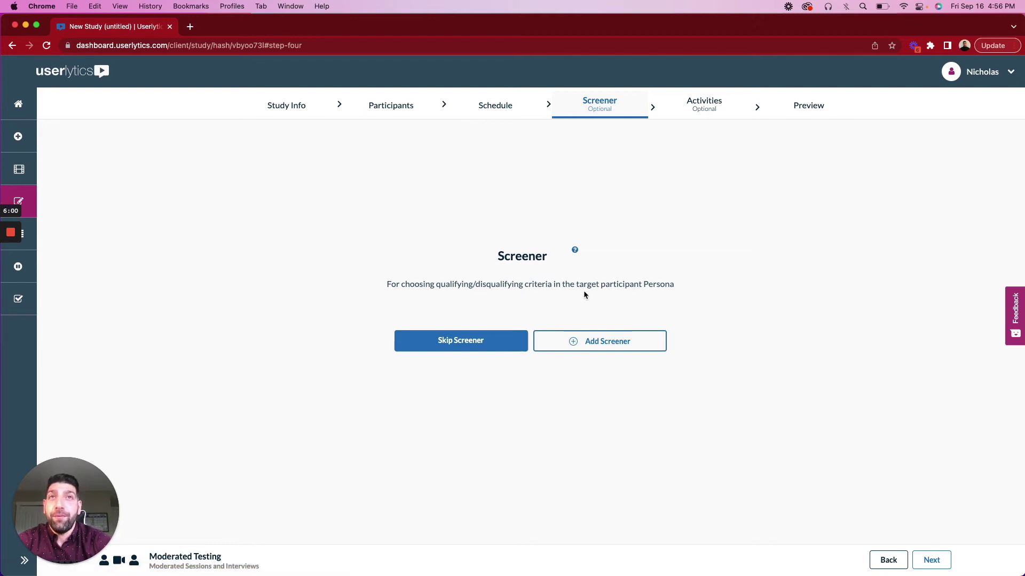
left_click(583, 347)
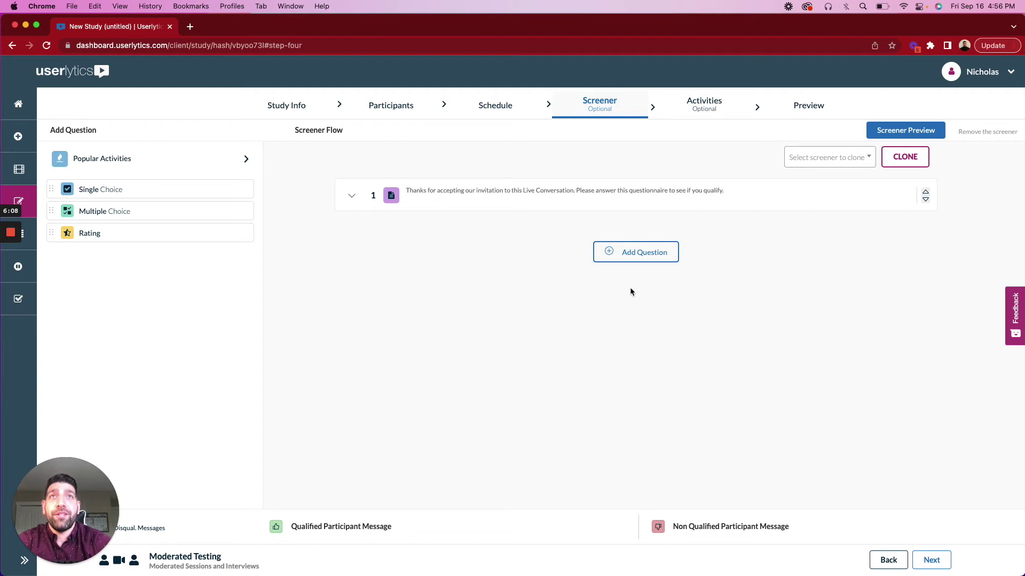
left_click(193, 159)
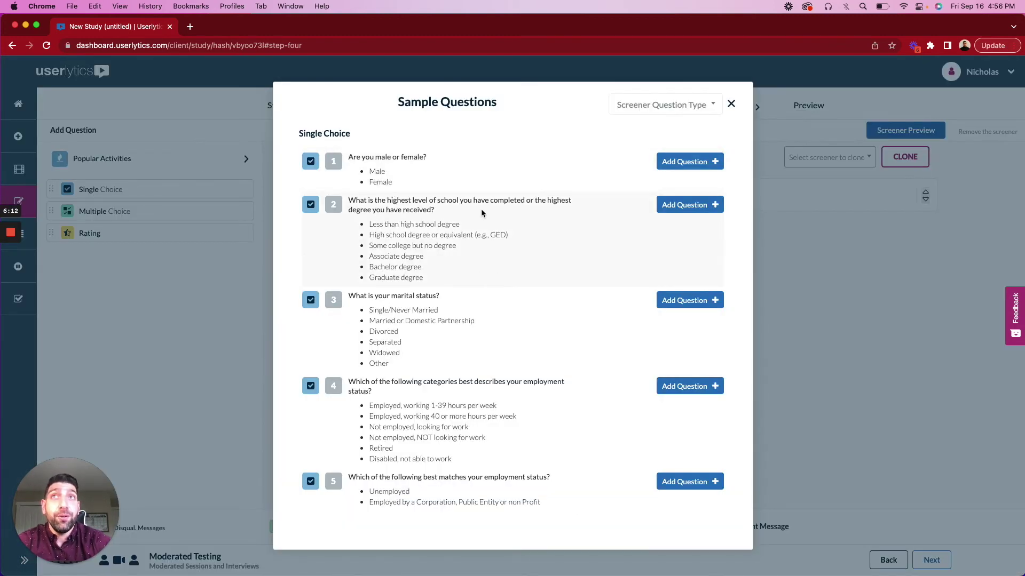
scroll(474, 276, "down", 20)
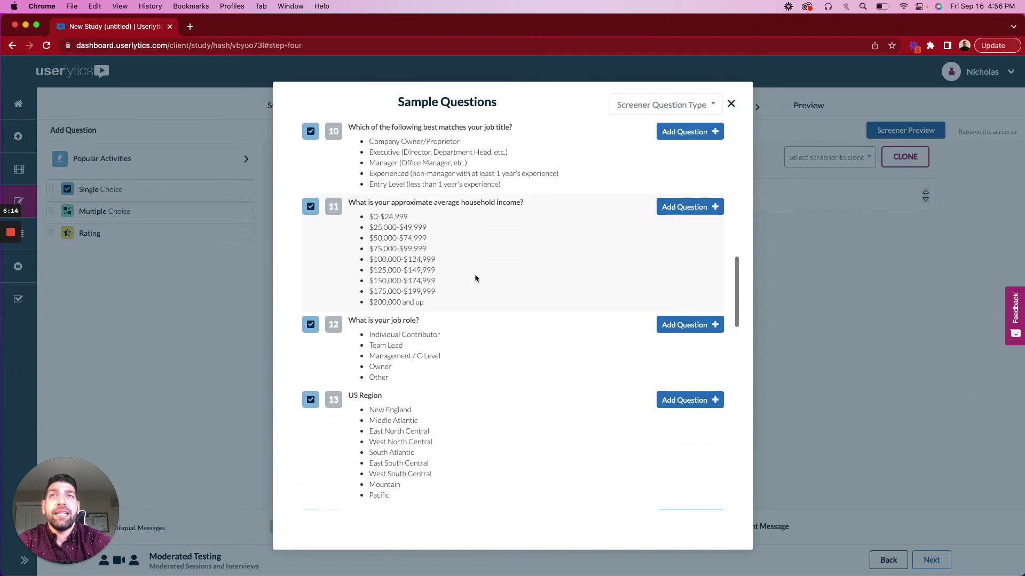
scroll(474, 278, "down", 2)
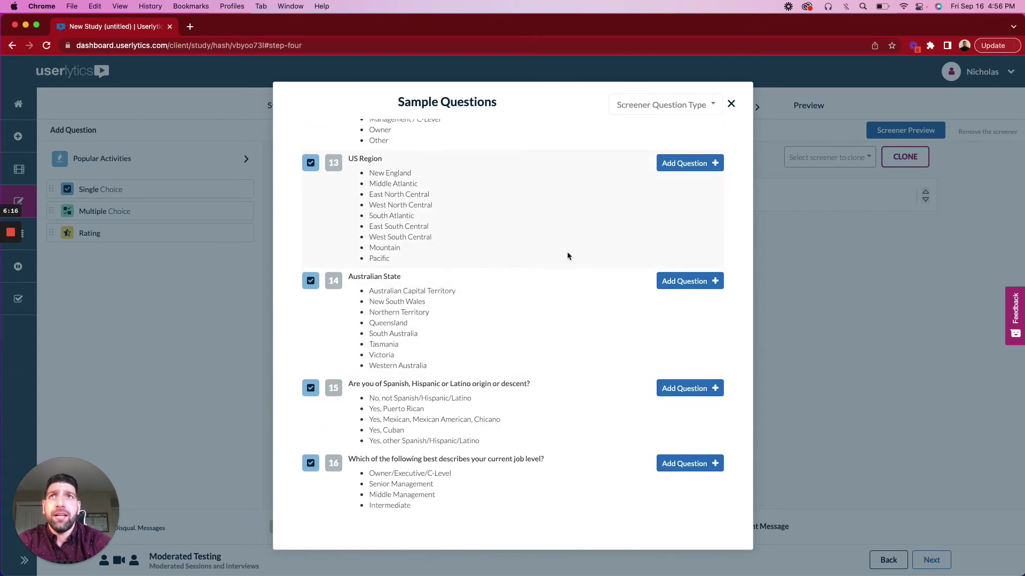
scroll(567, 255, "up", 12)
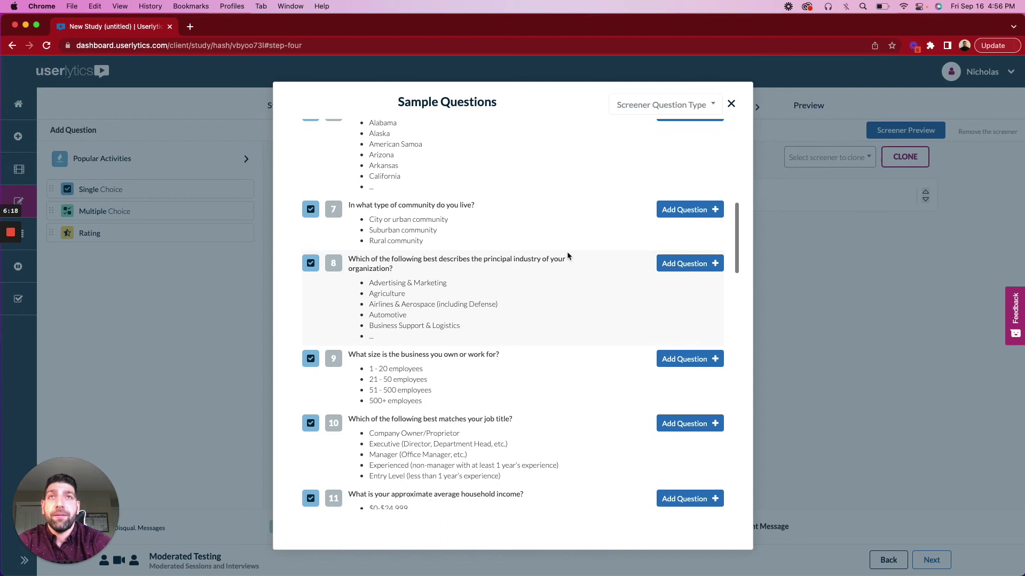
scroll(567, 251, "up", 1)
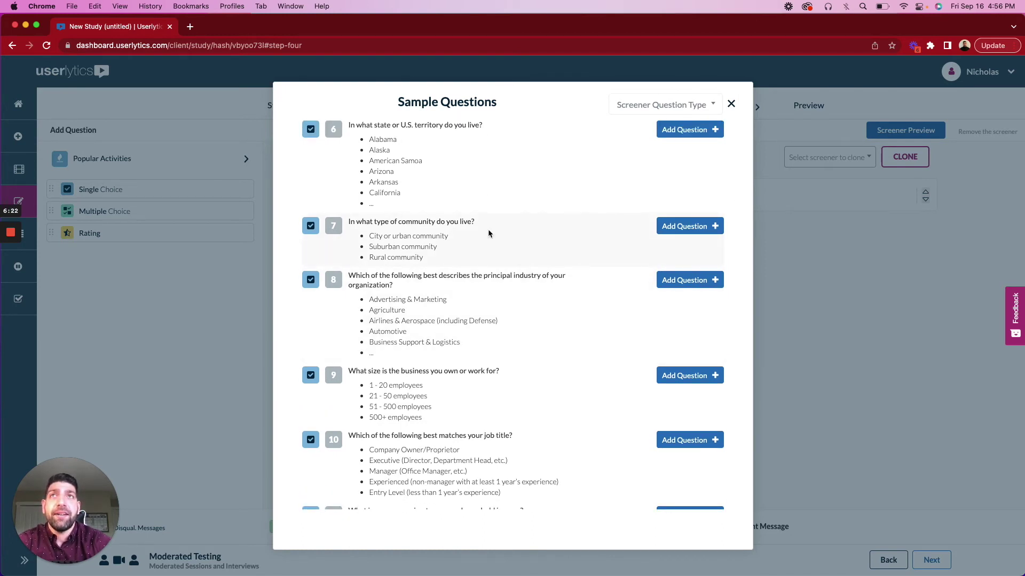
scroll(685, 181, "up", 7)
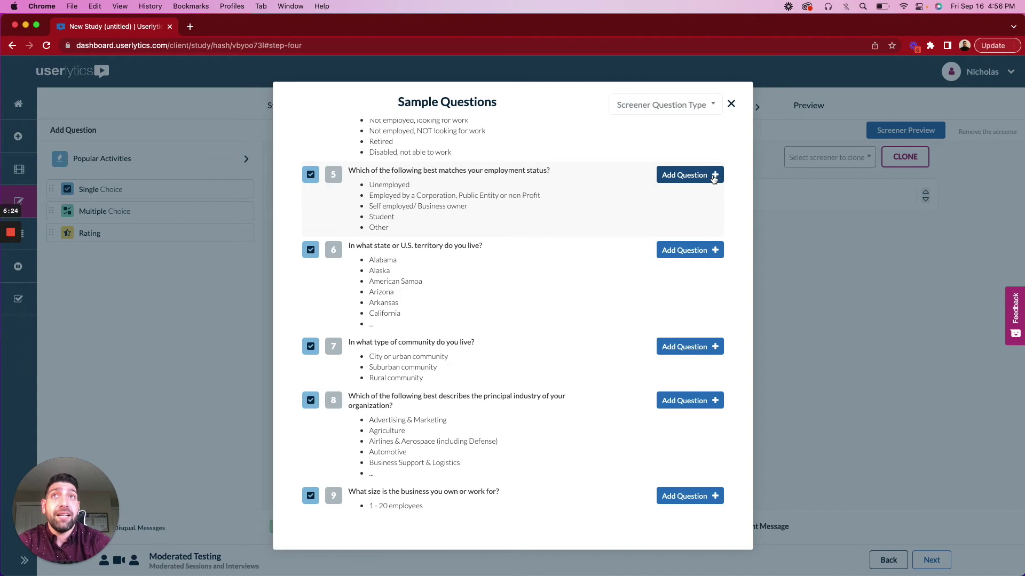
Step: Add the sample question 'In what state or U.S. territory do you live?' to the screener
left_click(703, 256)
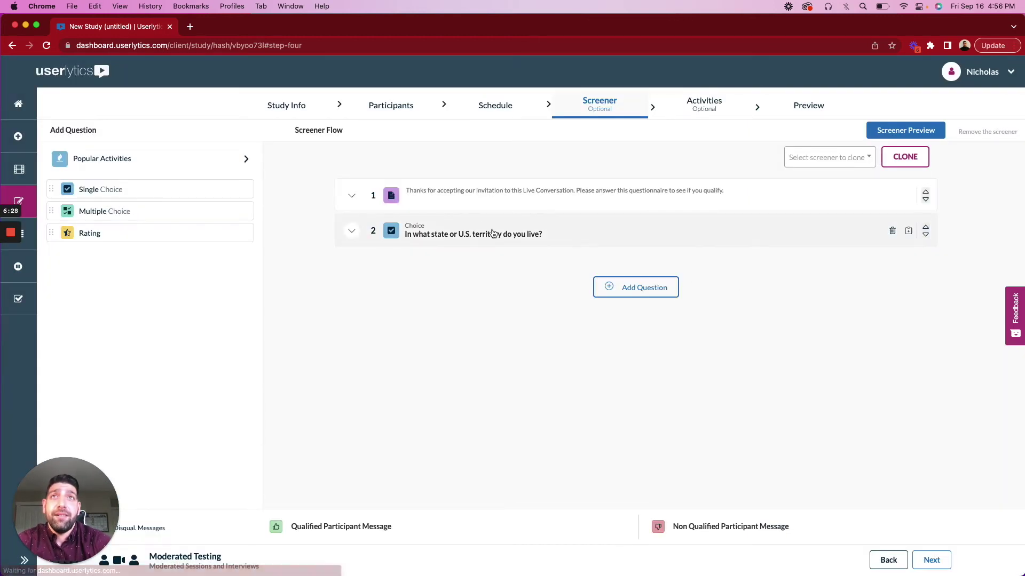
left_click(528, 194)
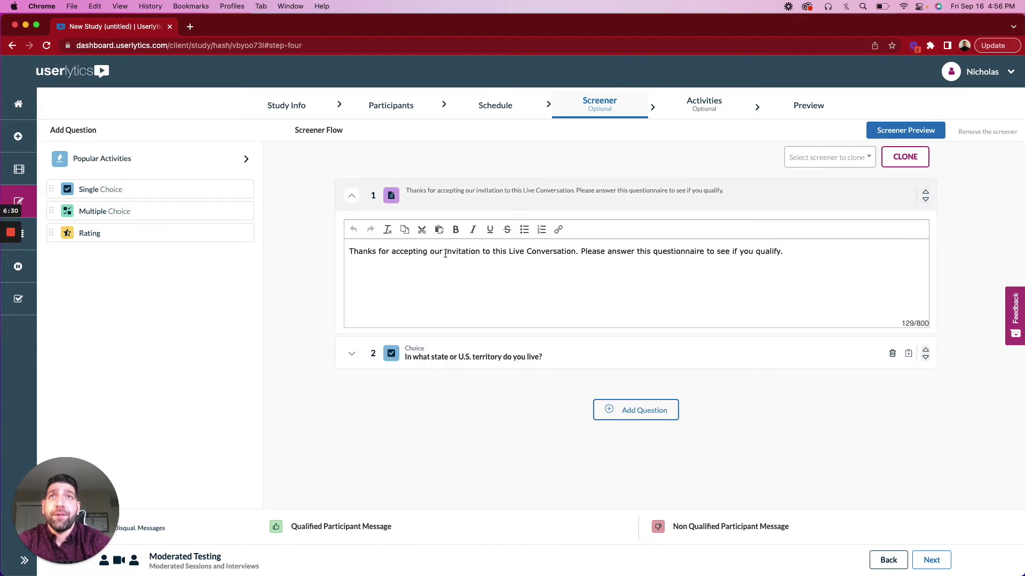
left_click(457, 198)
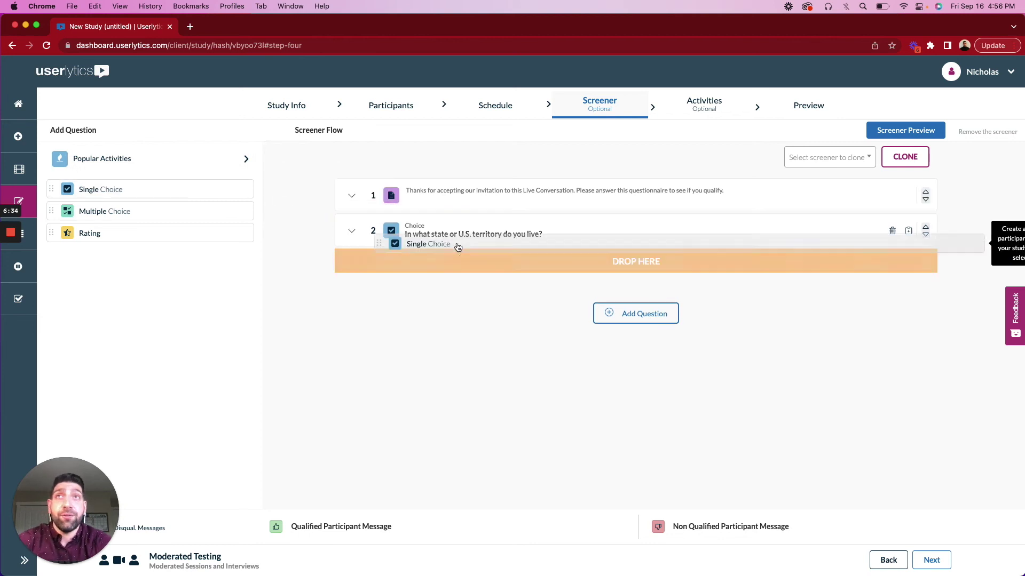
Step: Append a blank Single Choice question as the third screener item
left_click_drag(458, 247, 120, 234)
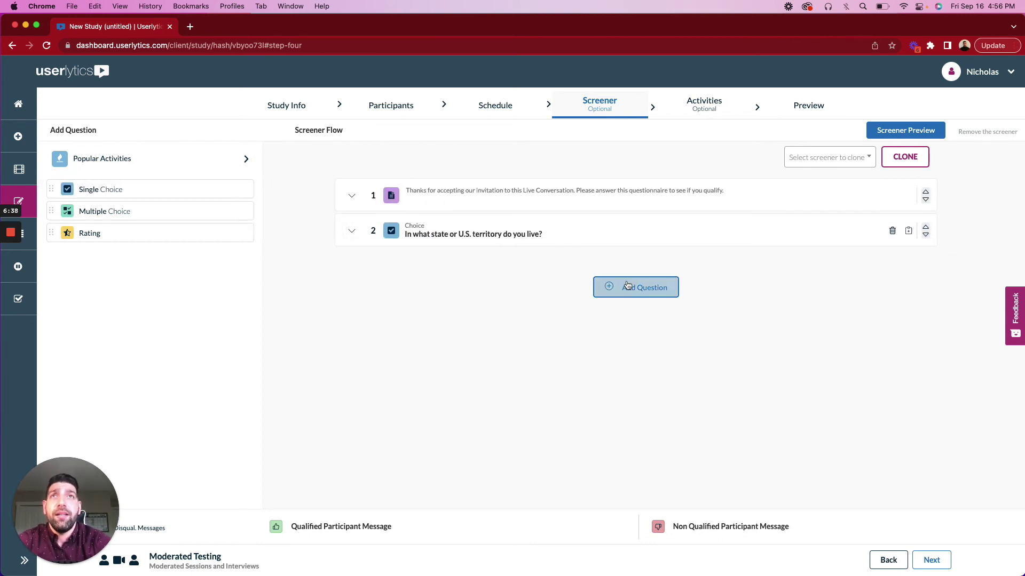
left_click(645, 298)
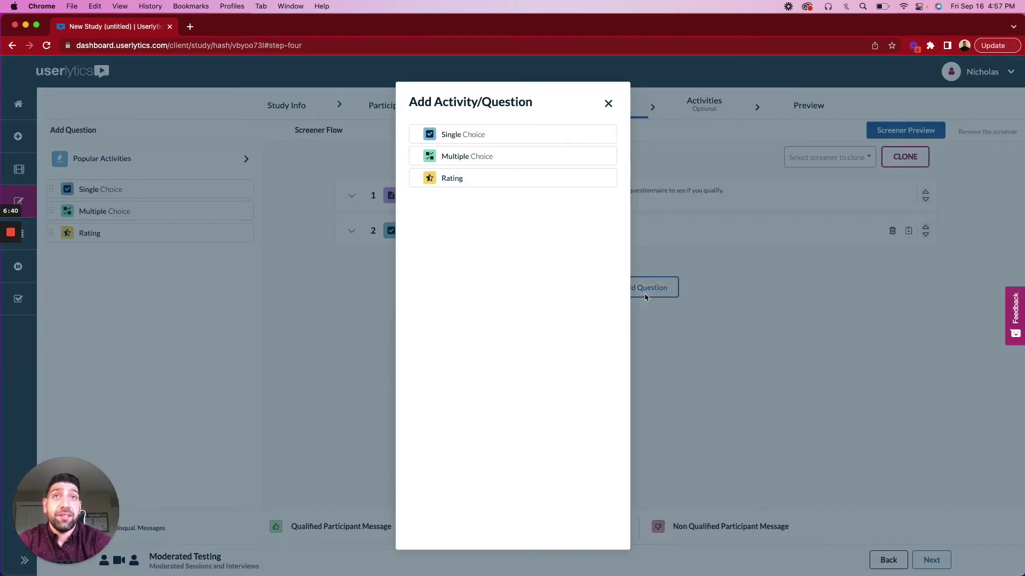
left_click(479, 136)
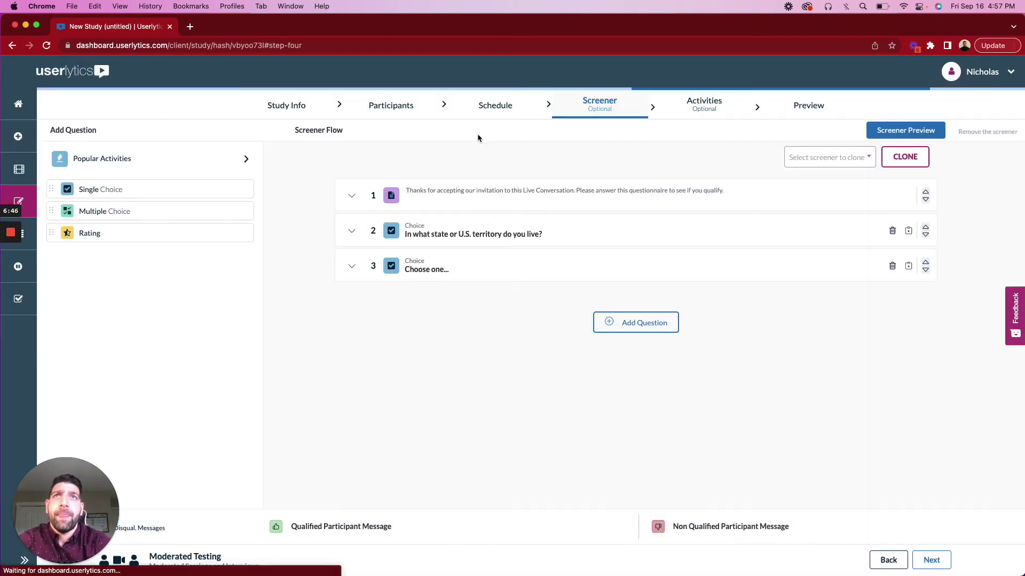
Step: Begin question 3's wording with 'How many' and enter '1 time' as the first option
left_click(487, 270)
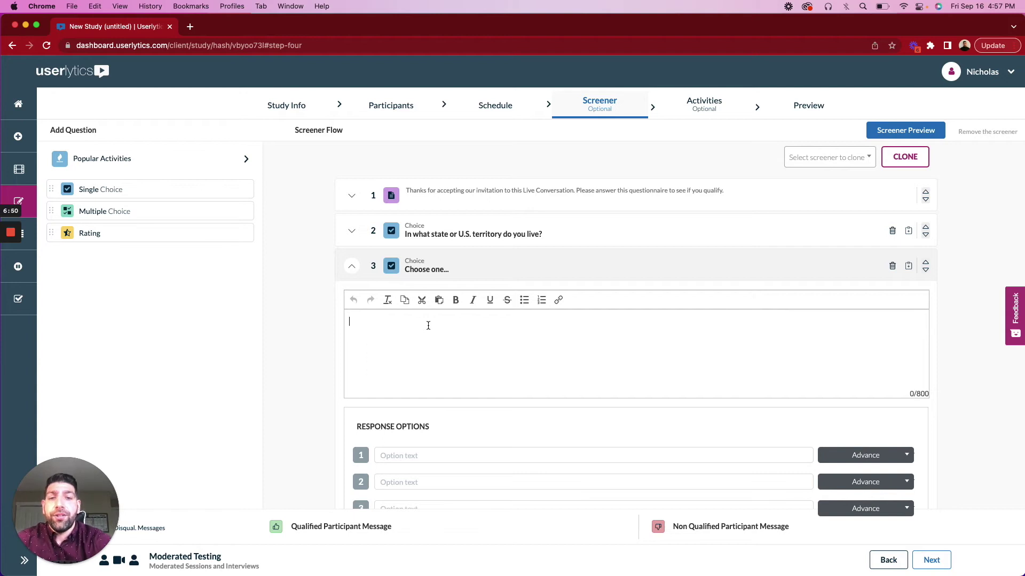
left_click(428, 325)
type("How many times do you buy items online a week?")
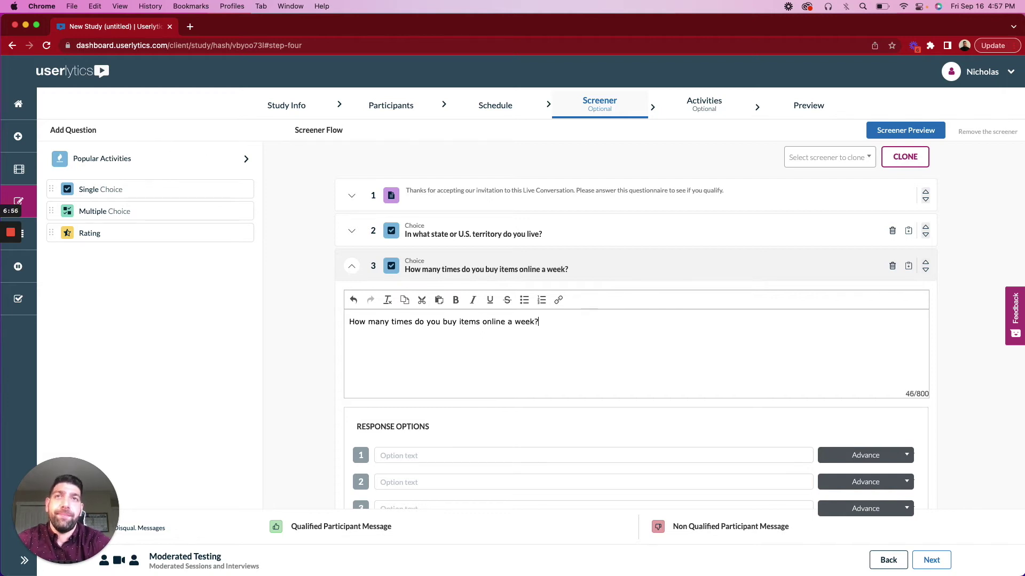
scroll(466, 434, "down", 2)
left_click(446, 420)
type("1")
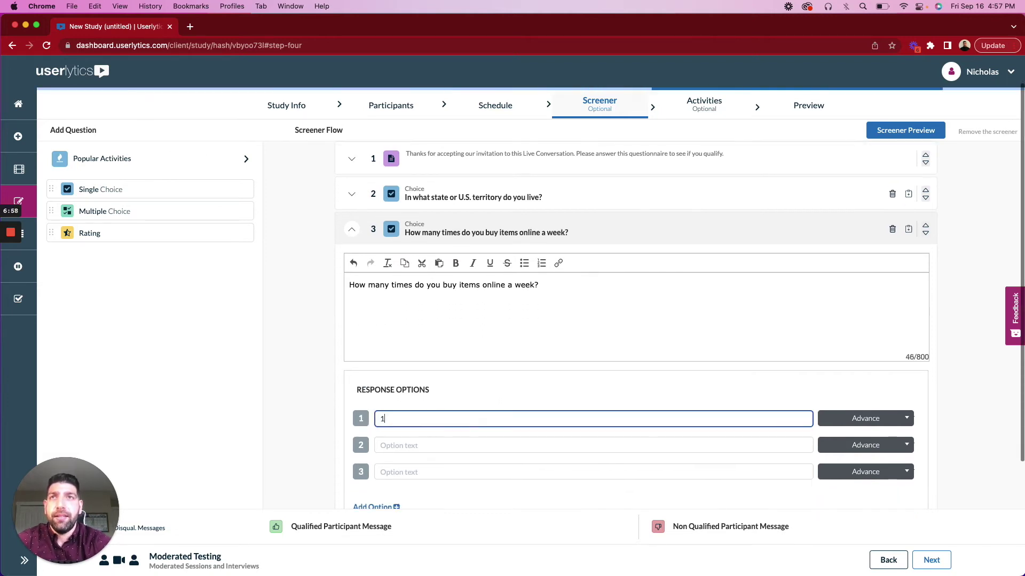
type(" time")
Step: Enter '2 times' and '3+ times' as the second and third options
scroll(427, 443, "down", 1)
left_click(424, 419)
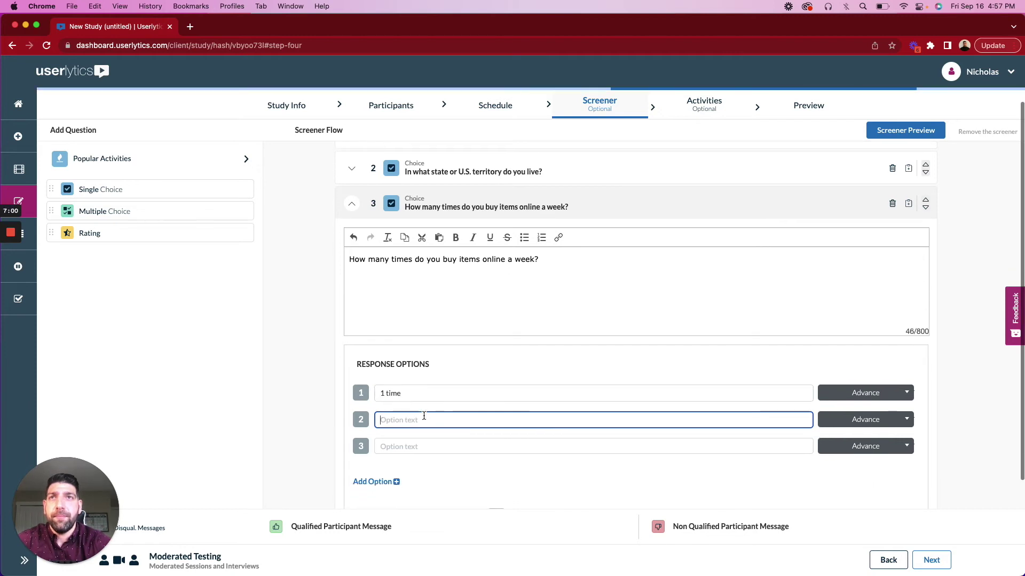
type("2 times")
scroll(427, 443, "down", 1)
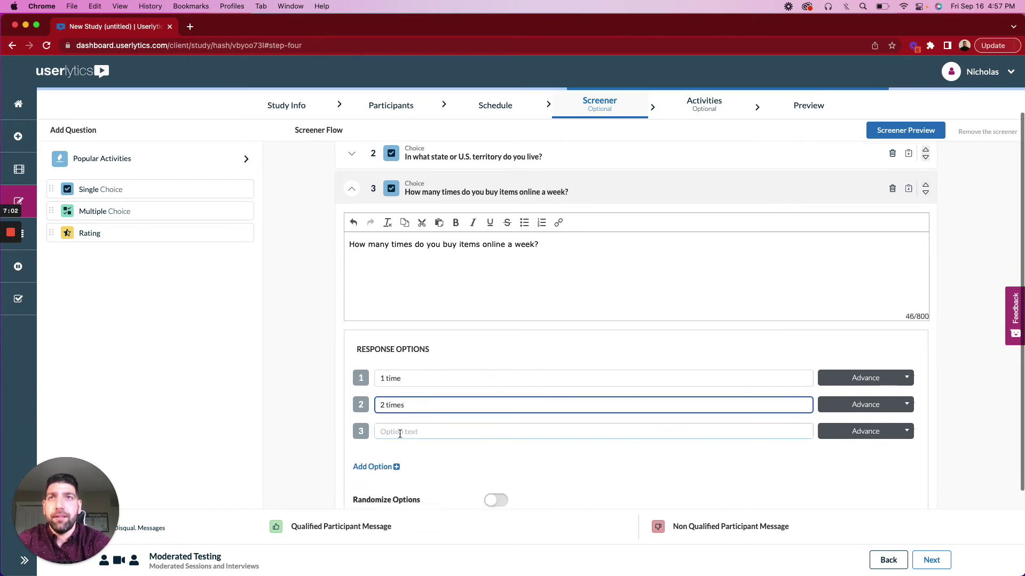
left_click(424, 426)
type("3+ time")
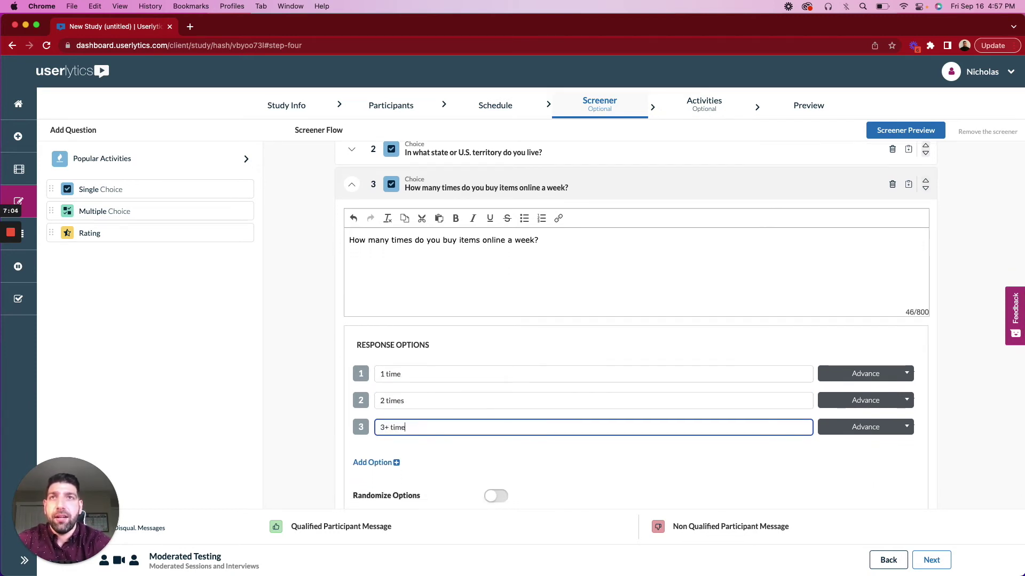
type("s")
scroll(489, 411, "down", 1)
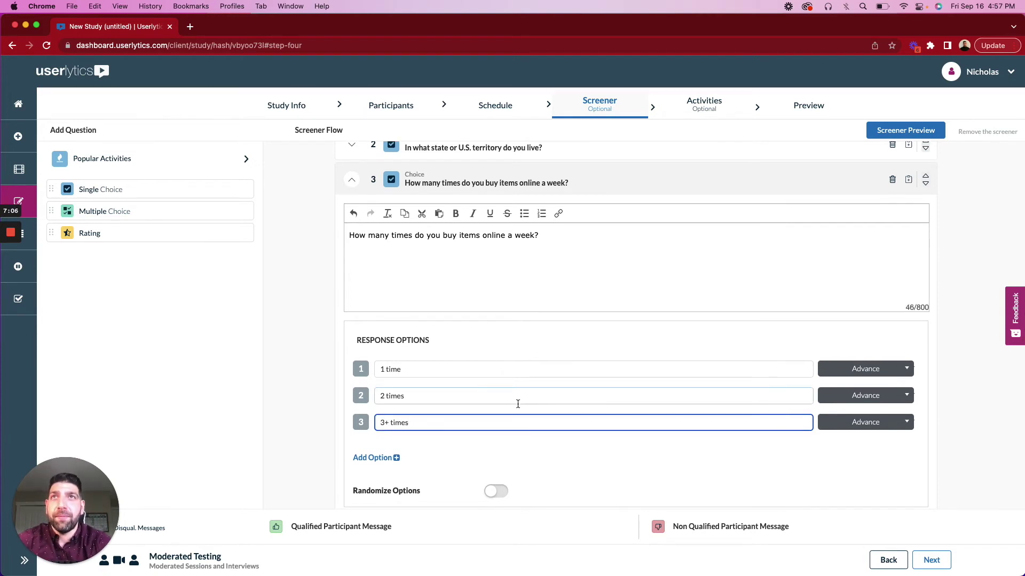
scroll(518, 404, "up", 1)
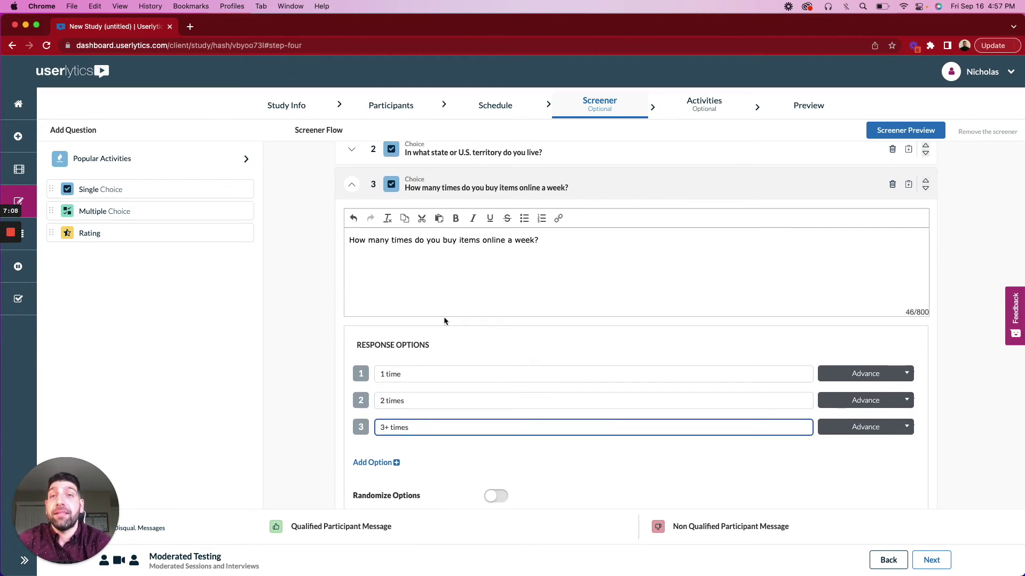
scroll(903, 199, "up", 2)
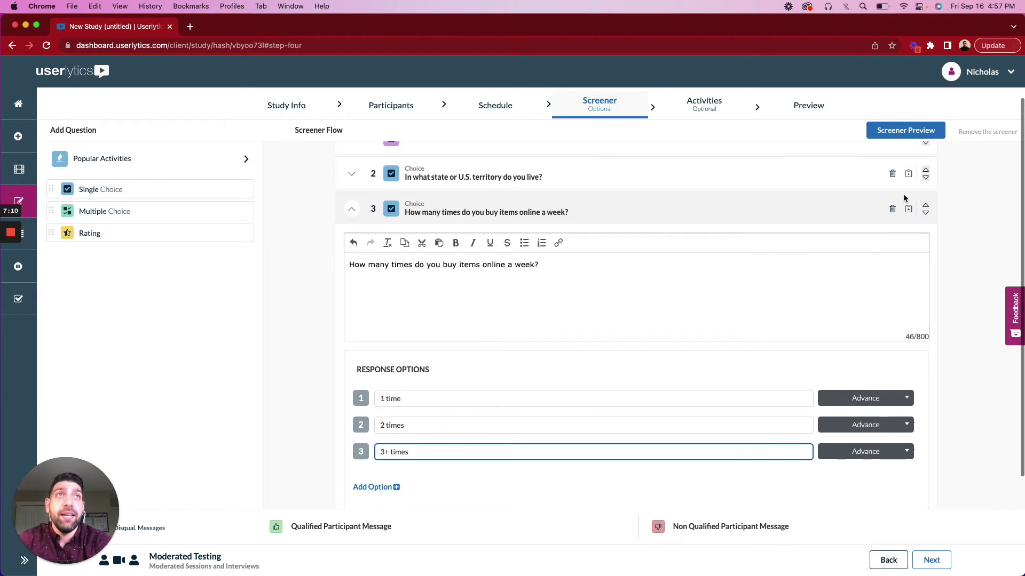
scroll(903, 198, "up", 5)
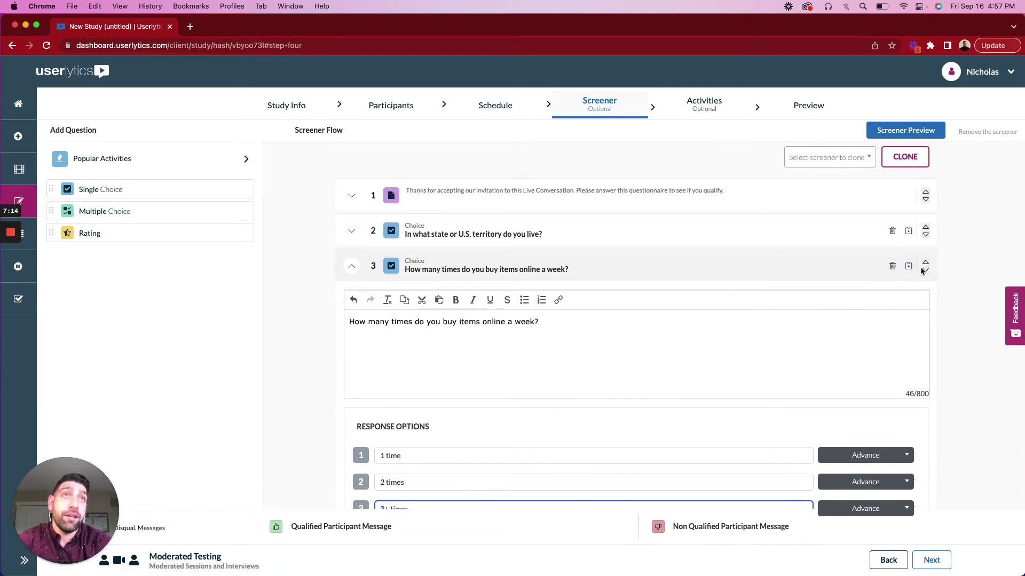
scroll(882, 308, "down", 5)
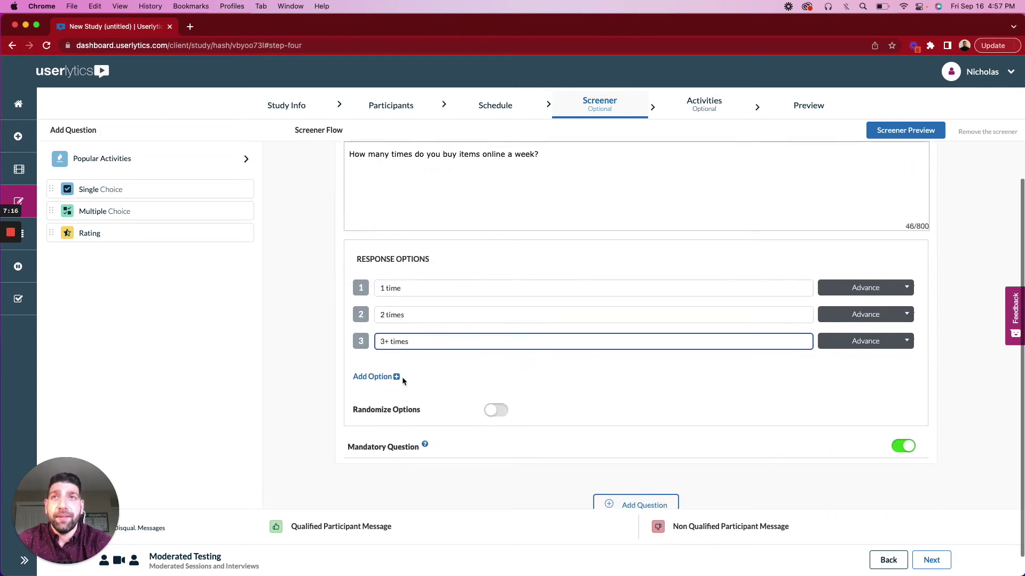
Step: Add a fourth option, toggle Randomize Options on and off, and keep option 4 advancing
left_click(373, 369)
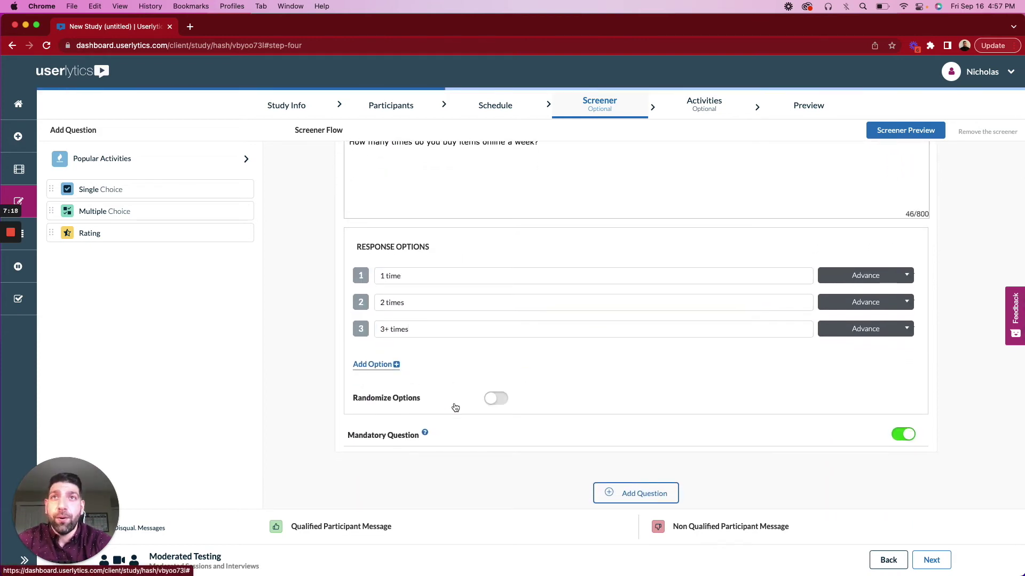
scroll(503, 403, "down", 2)
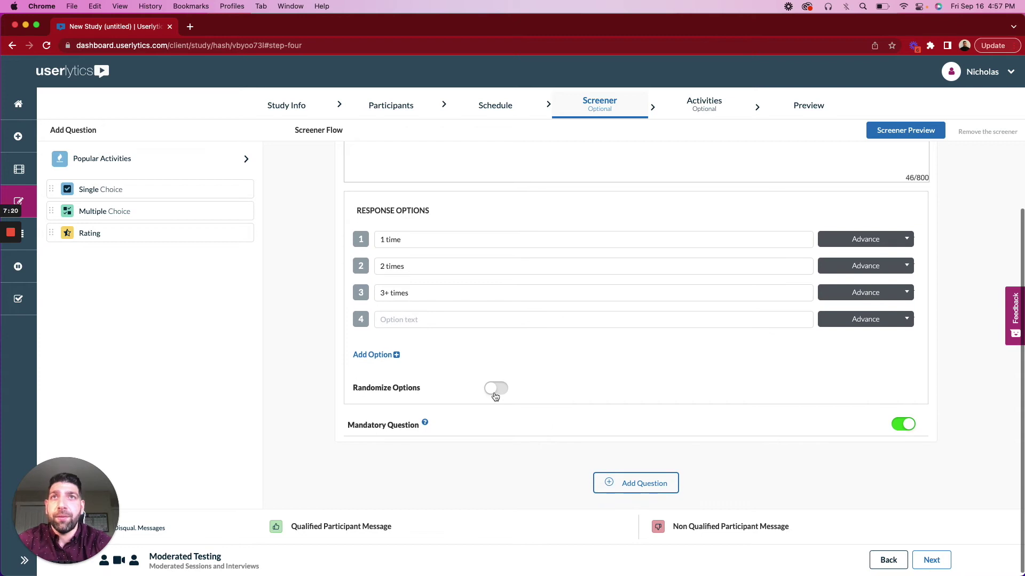
left_click(494, 396)
scroll(462, 335, "down", 1)
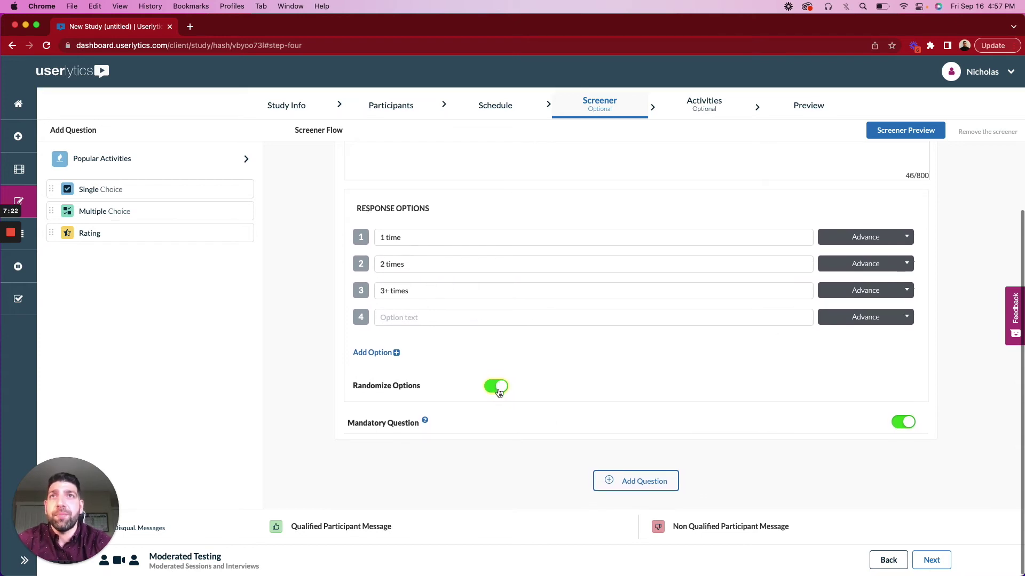
left_click(497, 389)
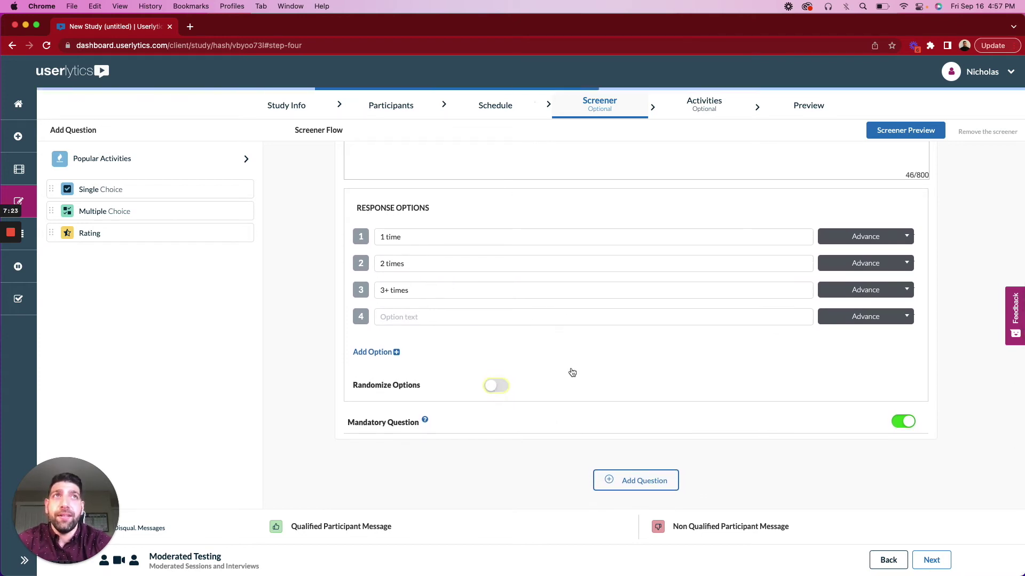
left_click(858, 318)
scroll(855, 381, "down", 3)
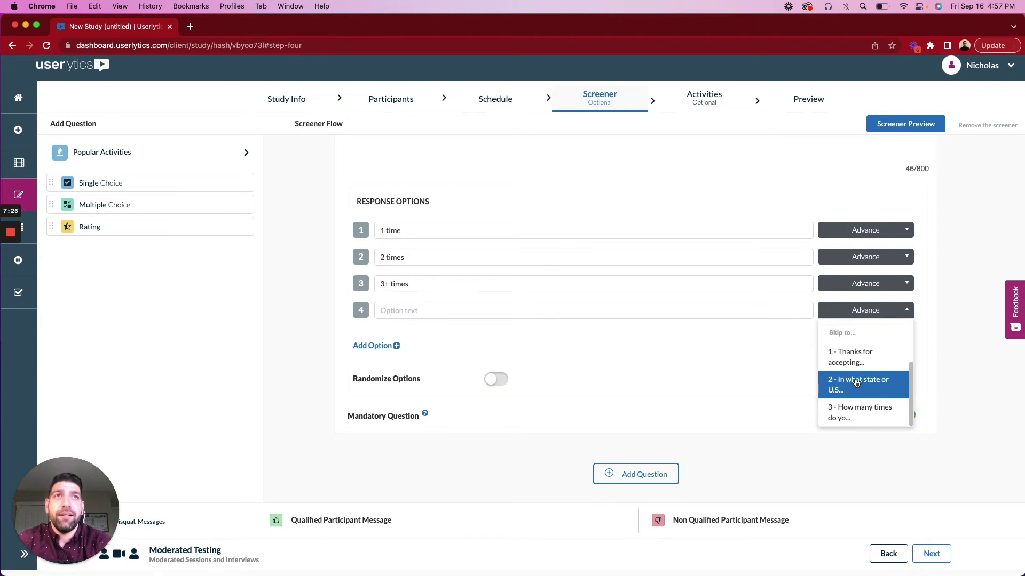
left_click(774, 355)
Step: Change option 3 to '3 times' and fill option 4 as '4+ times'
scroll(417, 310, "up", 2)
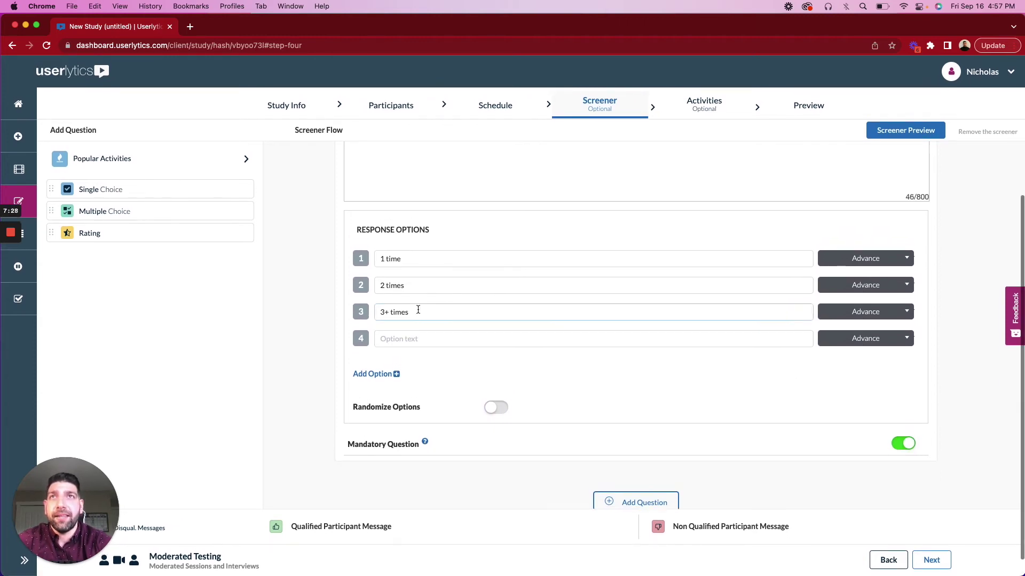
left_click(418, 311)
key("BackSpace")
key("BackSpace")
key("BackSpace")
key("BackSpace")
key("BackSpace")
key("BackSpace")
key("BackSpace")
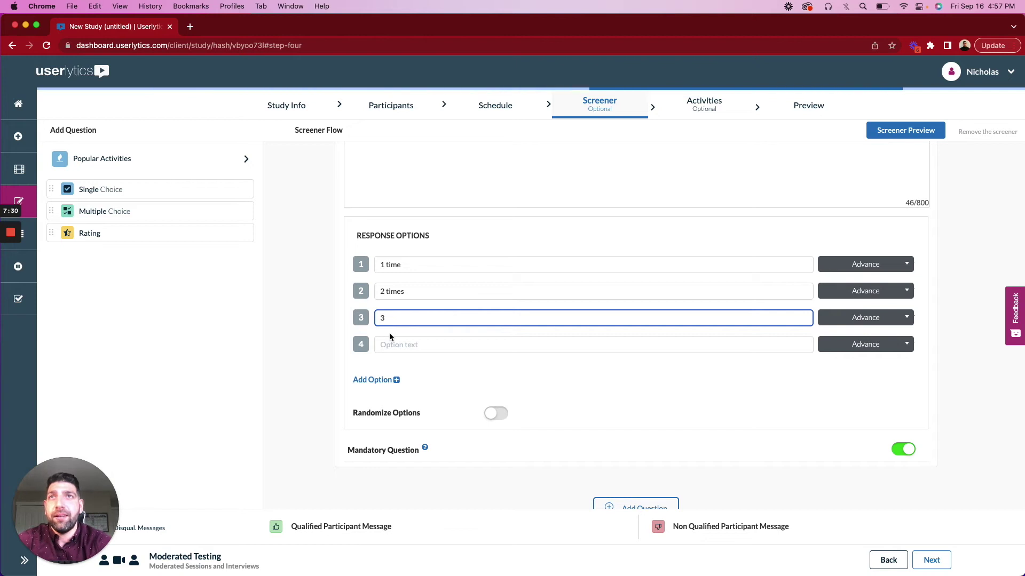
left_click(389, 345)
type("4+ times")
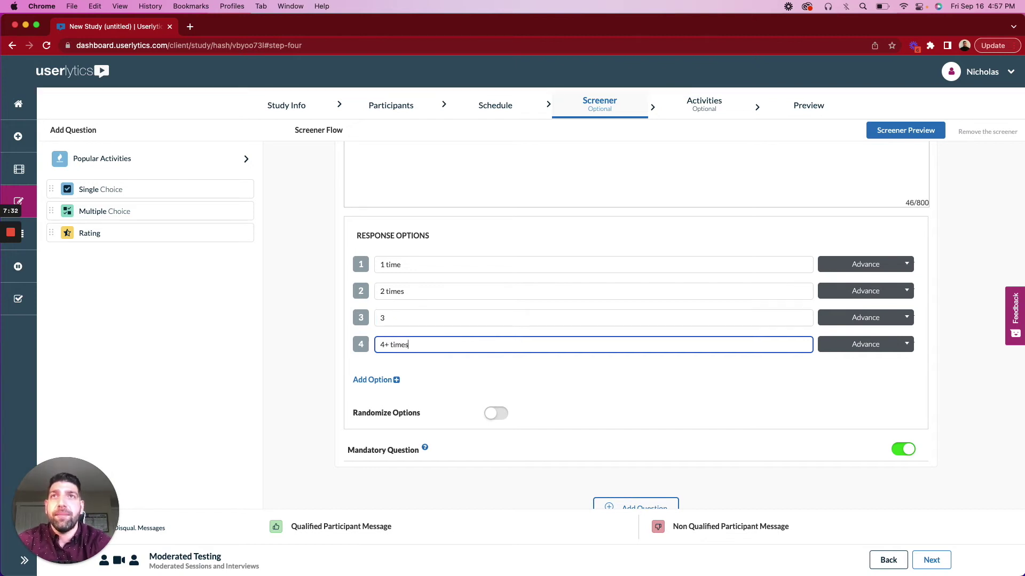
left_click(453, 326)
type("times")
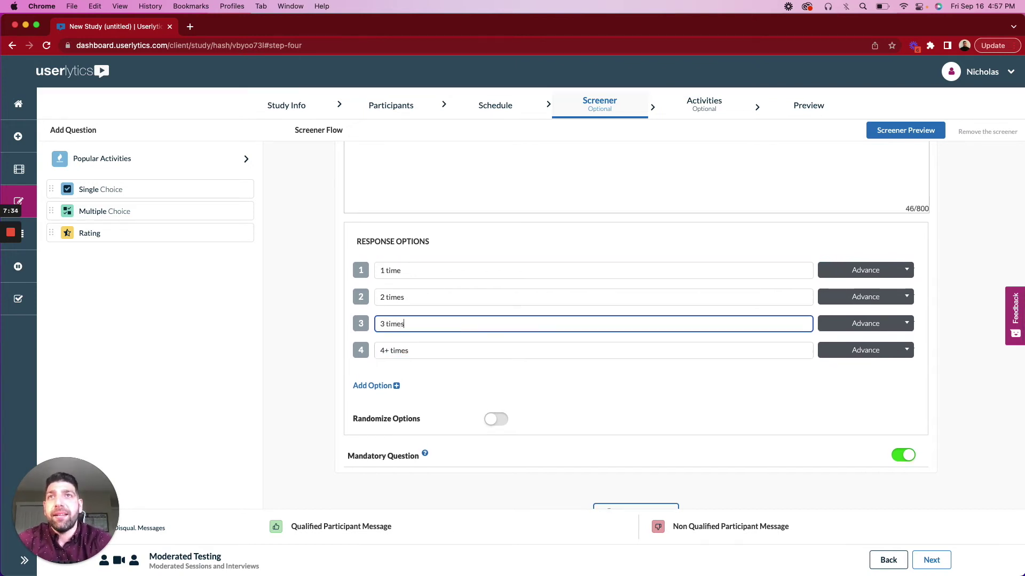
left_click(862, 282)
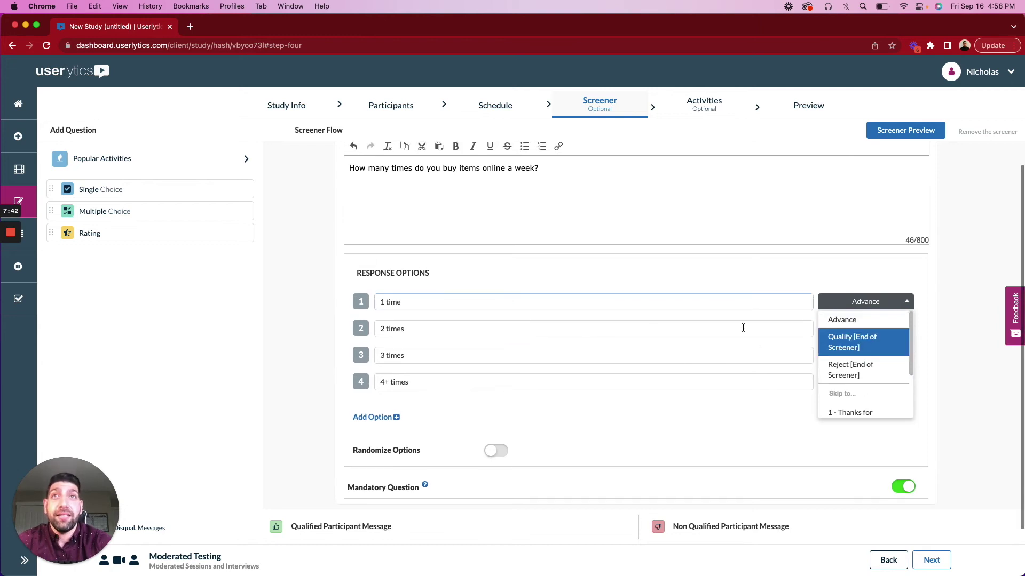
Step: Set the '1 time' and '2 times' options to Reject [End of Screener]
left_click(859, 355)
left_click(846, 331)
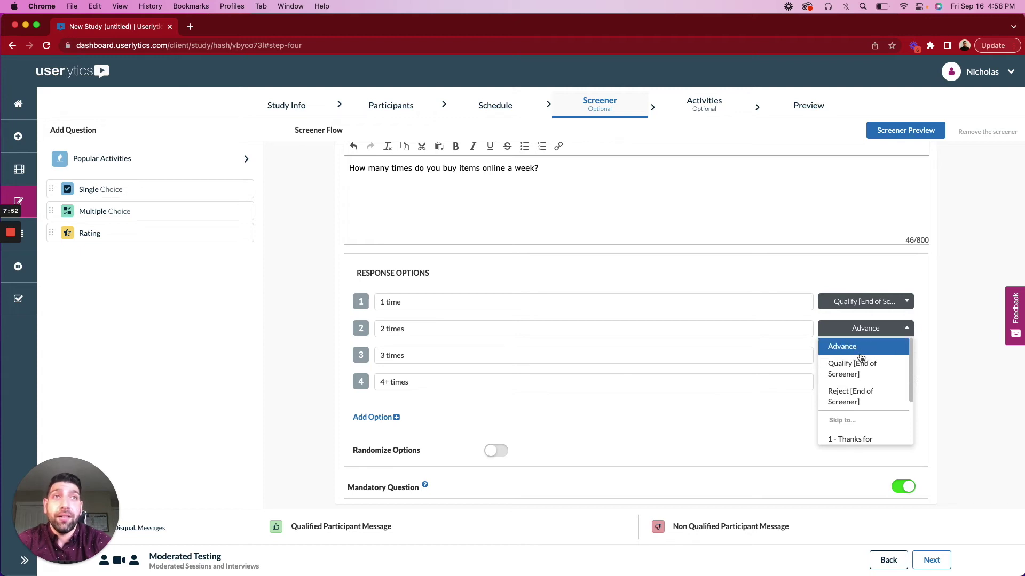
left_click(852, 396)
left_click(862, 302)
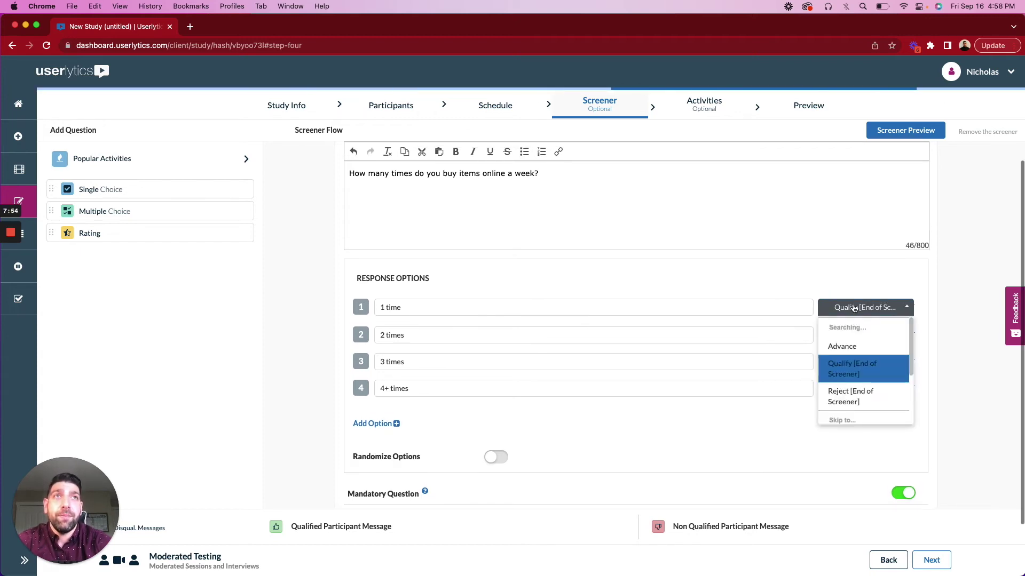
left_click(857, 375)
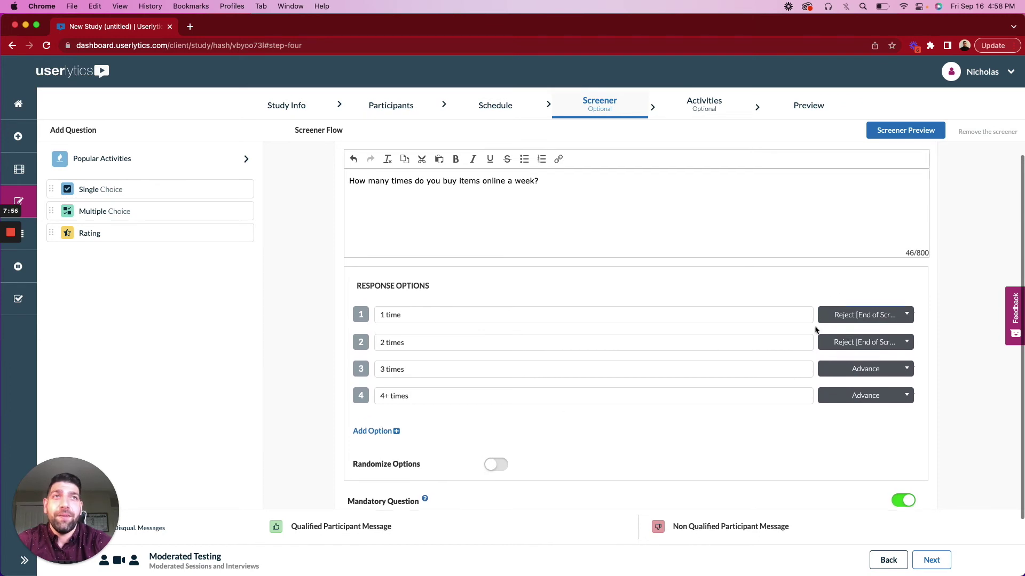
Step: Set '4+ times' to Qualify [End of Screener], leaving '3 times' on Advance
scroll(813, 330, "down", 1)
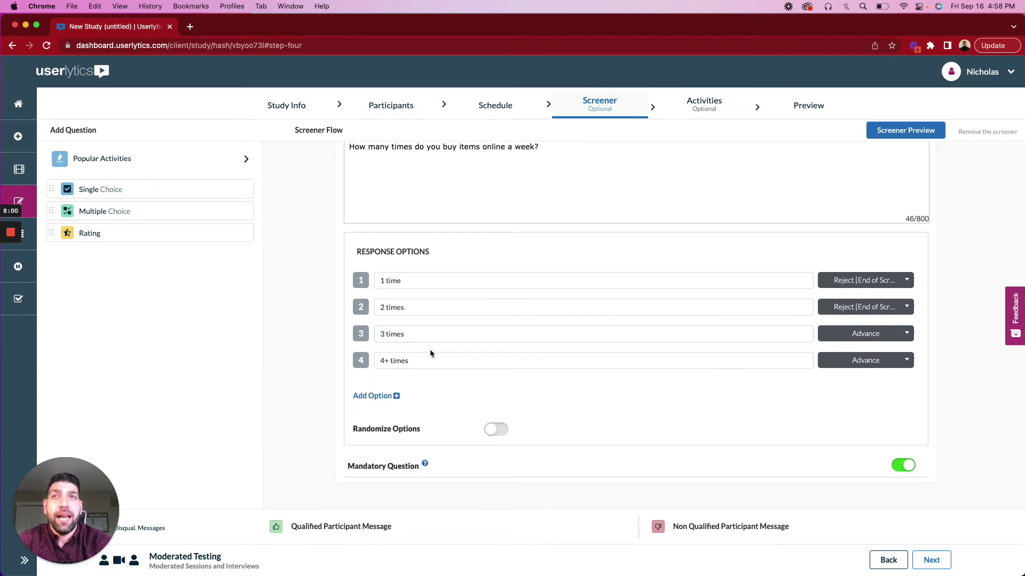
left_click(841, 360)
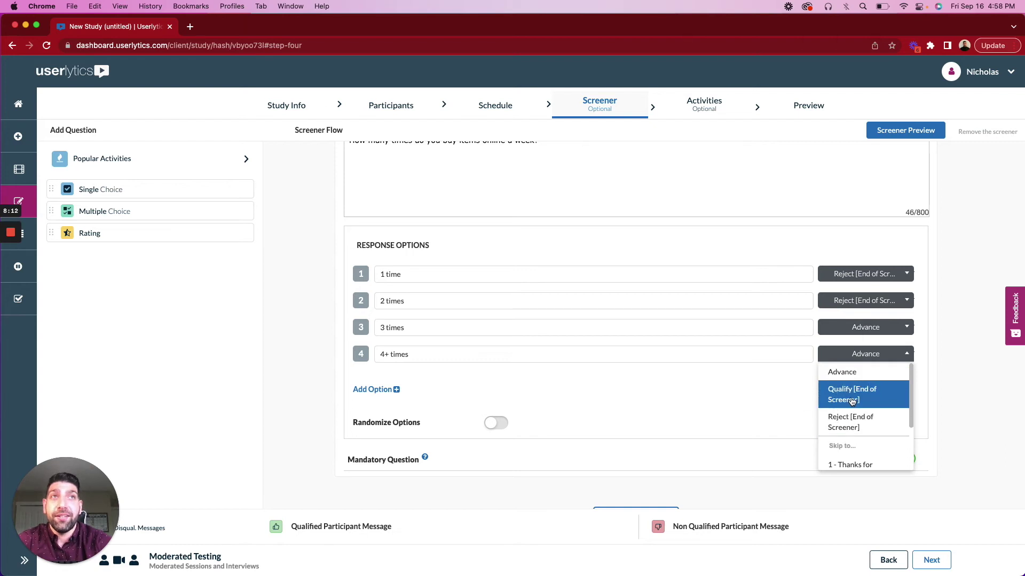
left_click(852, 397)
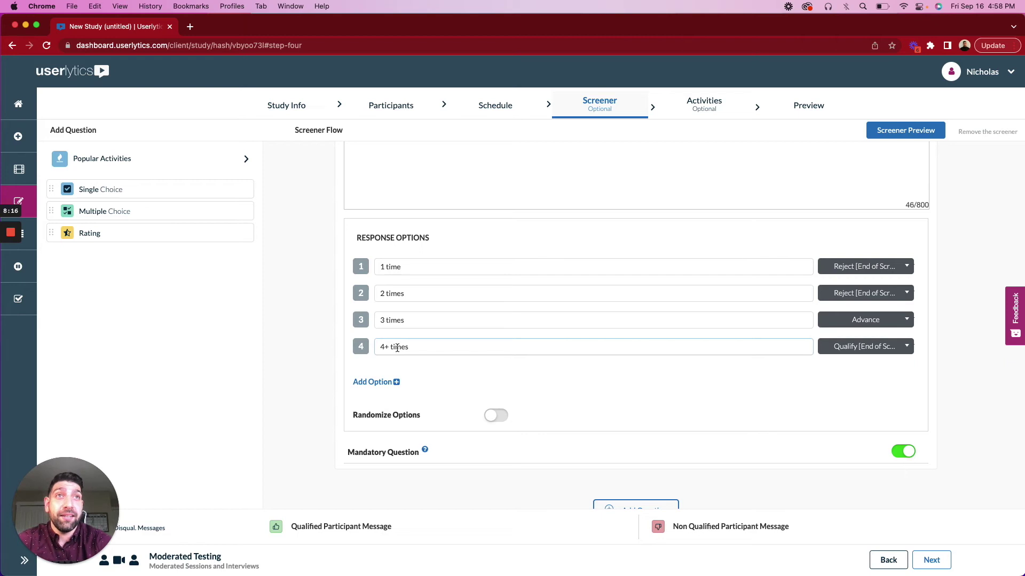
scroll(507, 240, "down", 1)
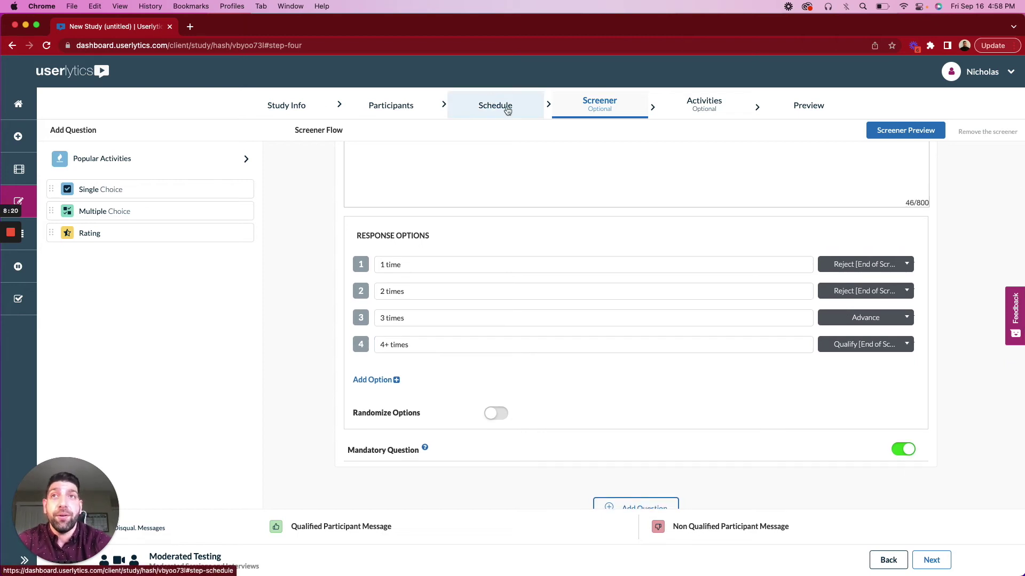
scroll(584, 339, "down", 3)
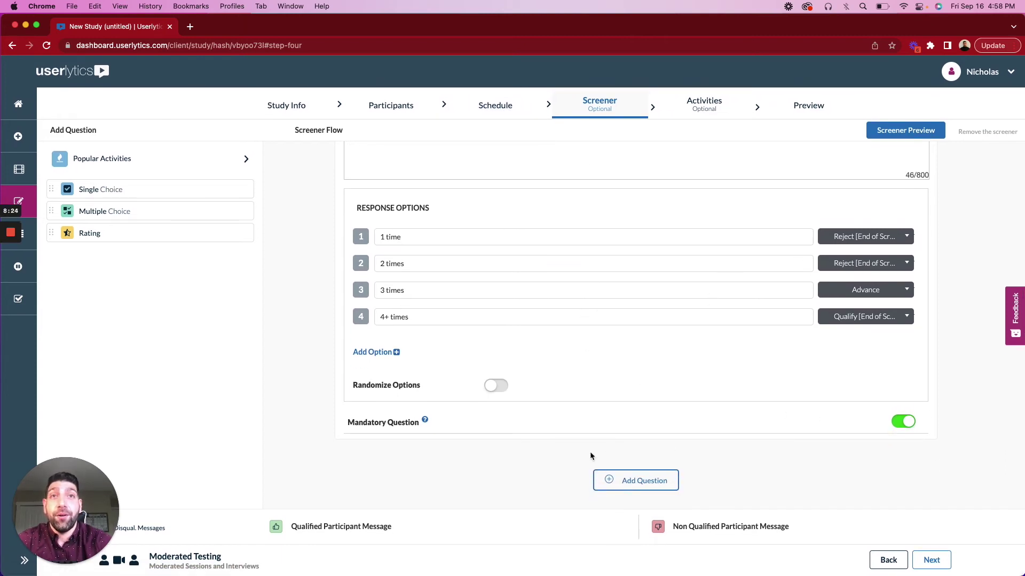
Step: Add a Multiple Choice question as question 4 and expand it
left_click(648, 492)
left_click(470, 159)
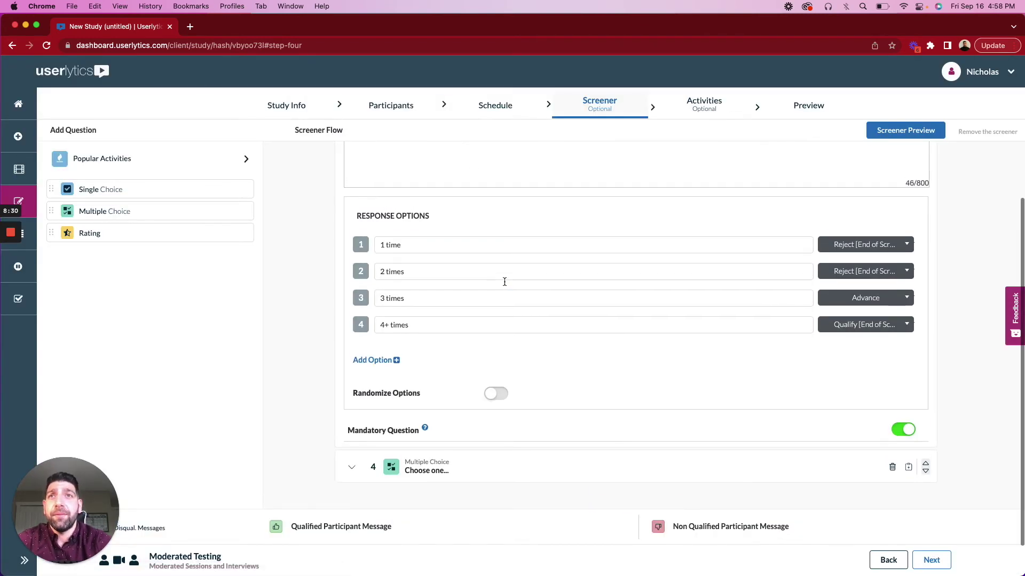
left_click(484, 423)
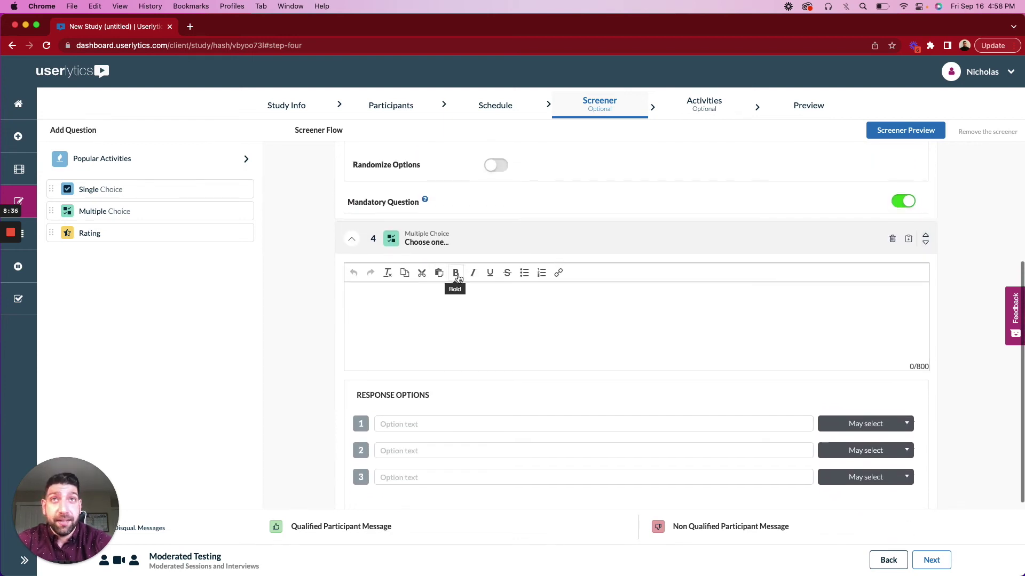
Step: Apply bold and italic to question 3's text, then remove the formatting again
scroll(480, 299, "up", 6)
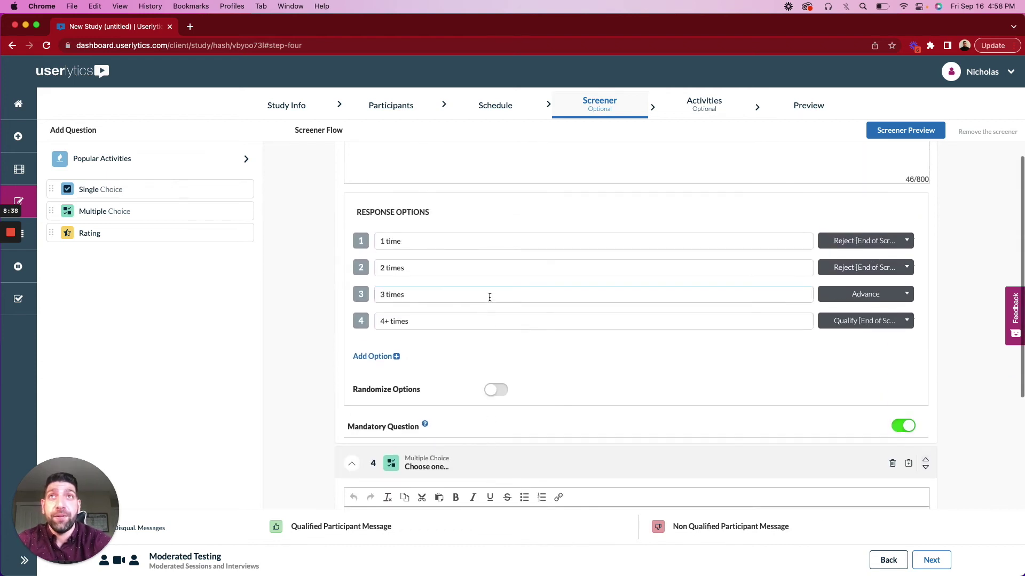
left_click_drag(540, 247, 350, 248)
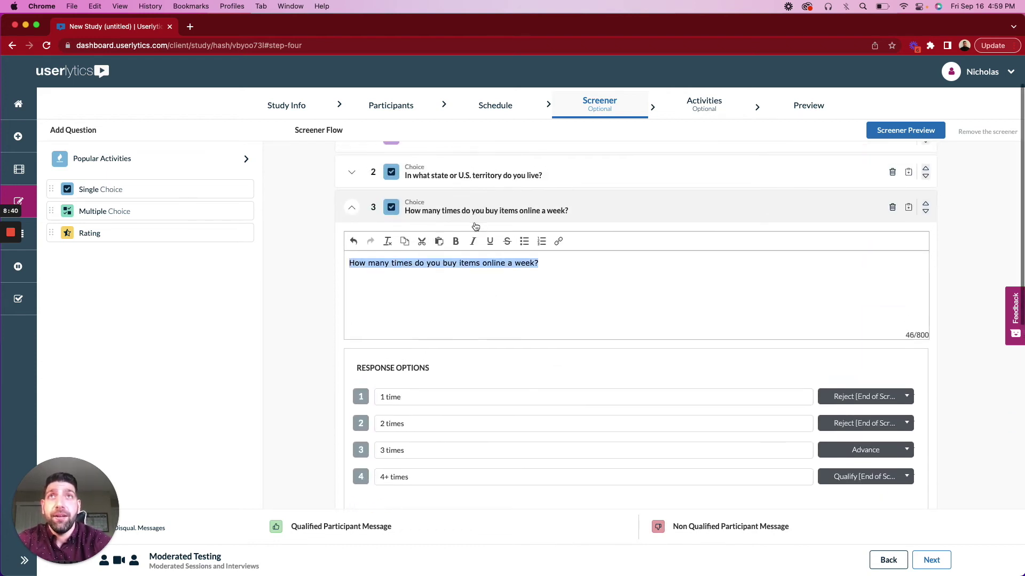
left_click(457, 267)
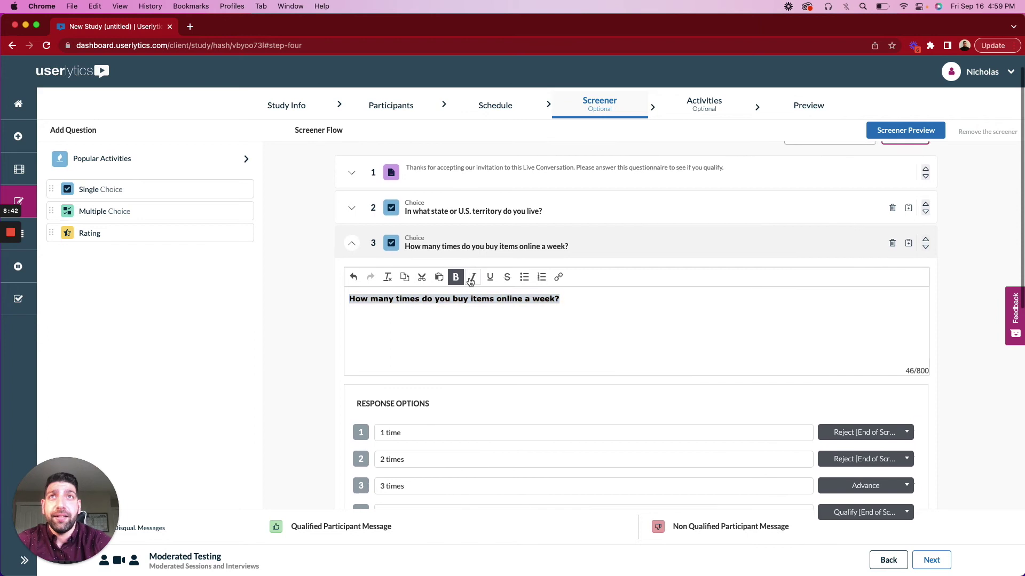
key("ctrl+i")
key("ctrl+i")
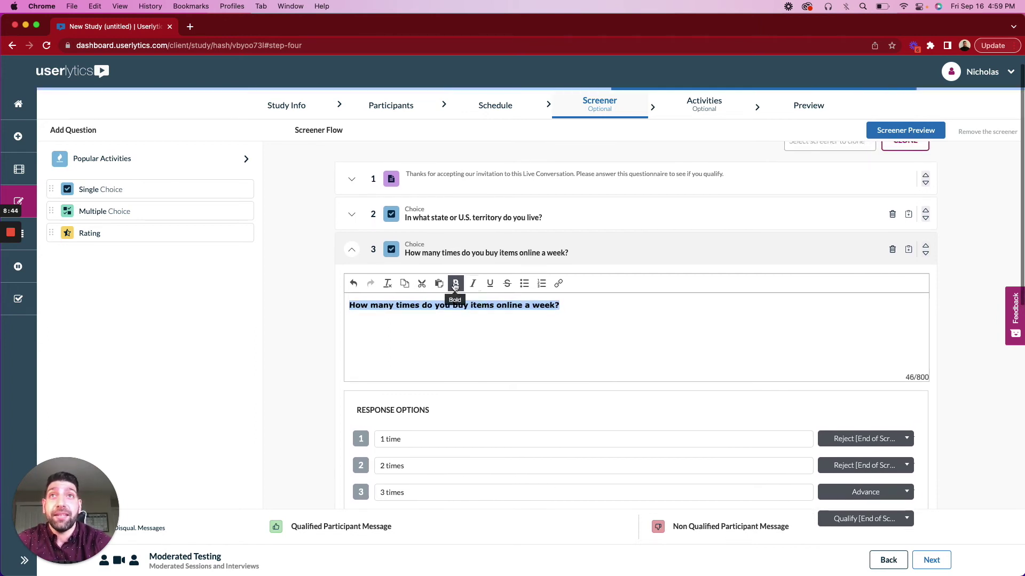
key("ctrl+b")
scroll(485, 312, "down", 2)
scroll(485, 312, "down", 10)
scroll(444, 297, "up", 2)
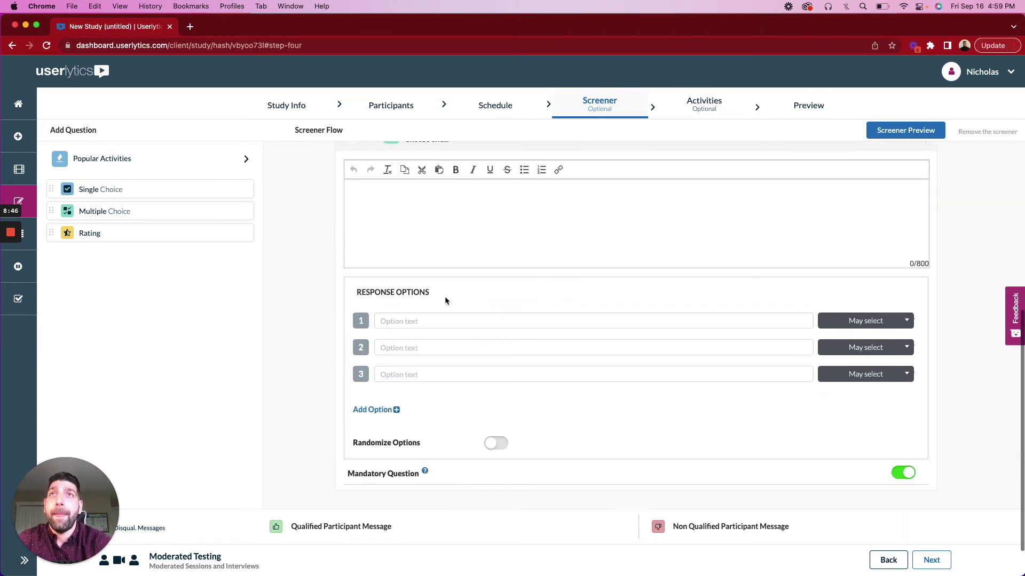
left_click(402, 216)
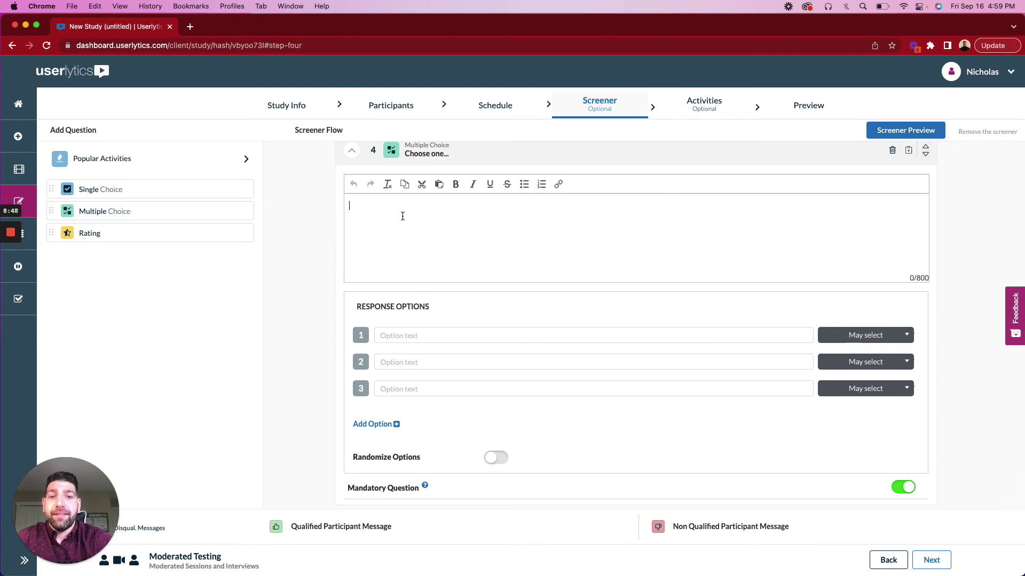
Step: Word question 4 about clothing bought online and enter the answers Apples, Shirts and Pants
type("Whaat")
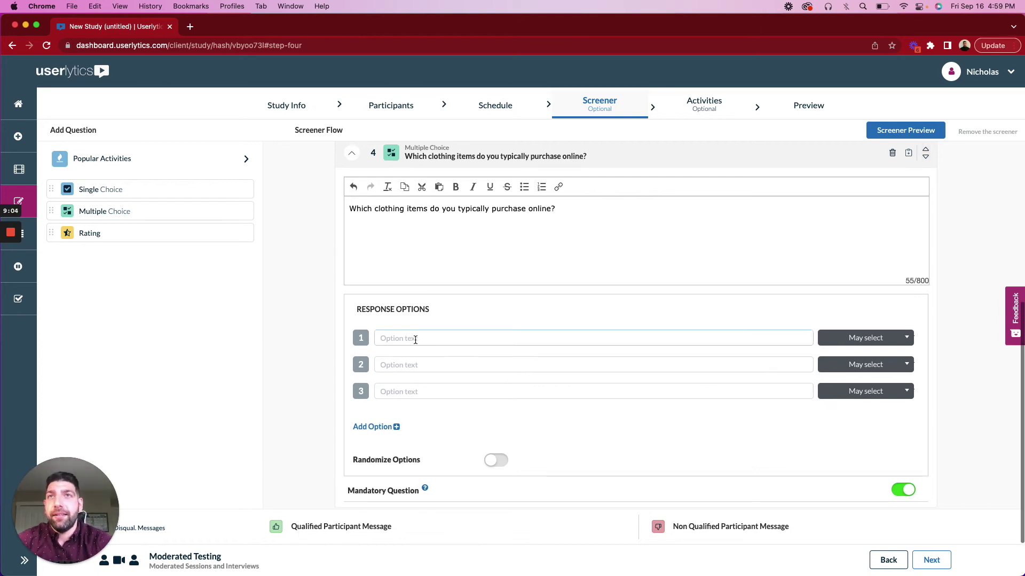
left_click(441, 335)
type("Apples")
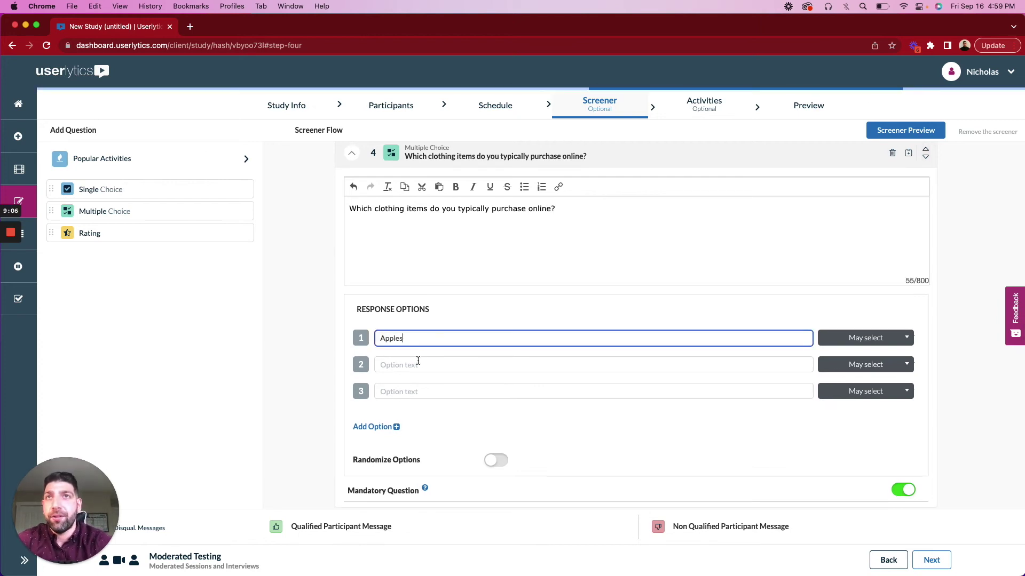
left_click(417, 360)
type("Shirts")
key("Tab")
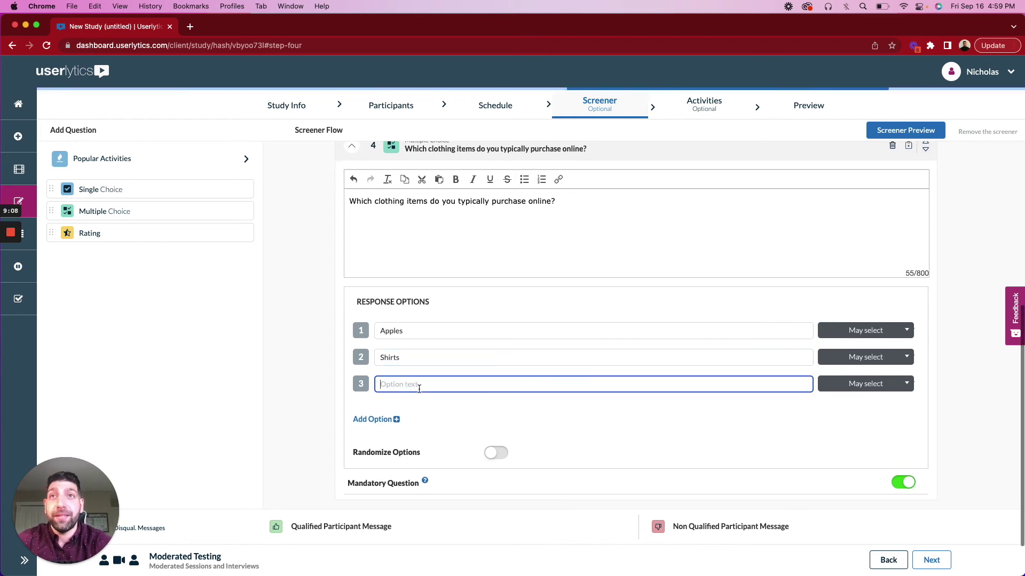
type("Pants")
Step: Add a fourth answer option, Electronics
scroll(373, 412, "down", 1)
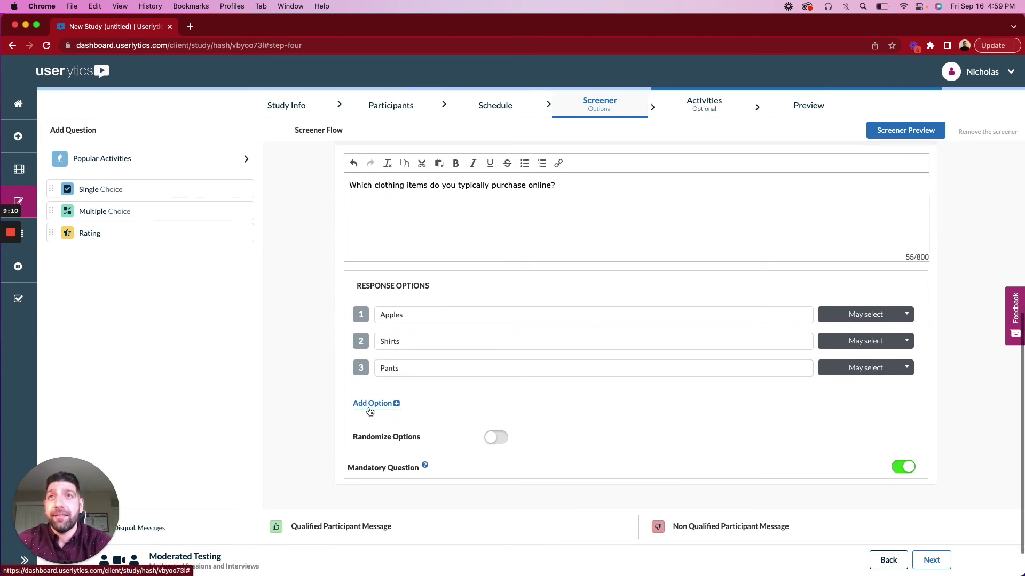
left_click(381, 385)
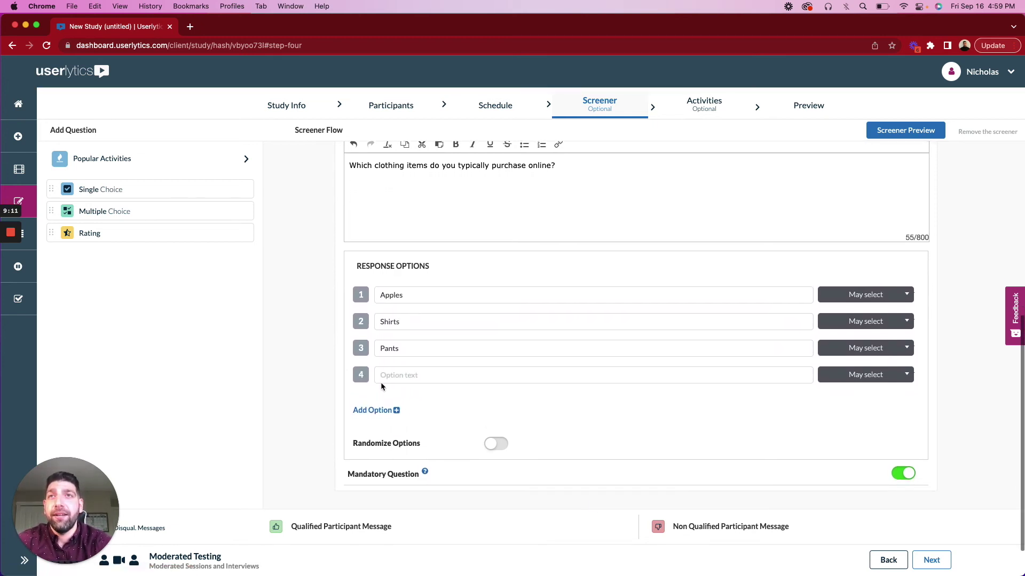
left_click(410, 371)
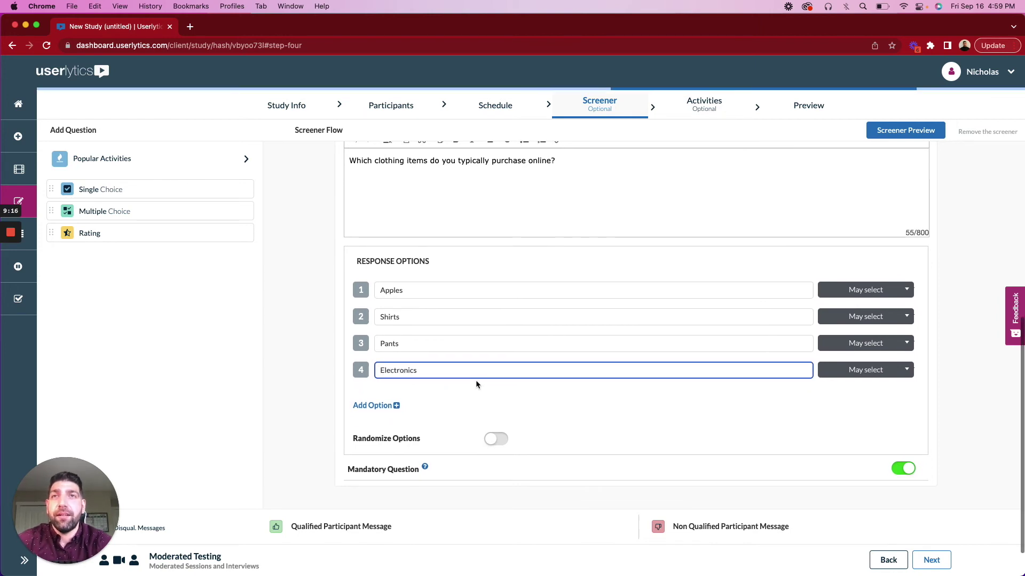
left_click(498, 389)
scroll(708, 358, "down", 1)
scroll(512, 290, "up", 1)
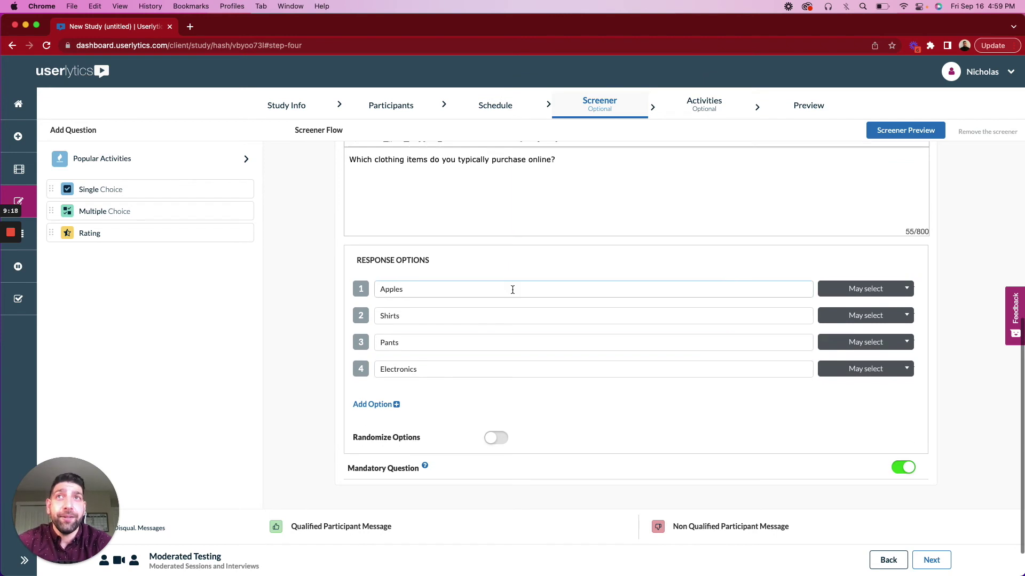
scroll(778, 279, "up", 3)
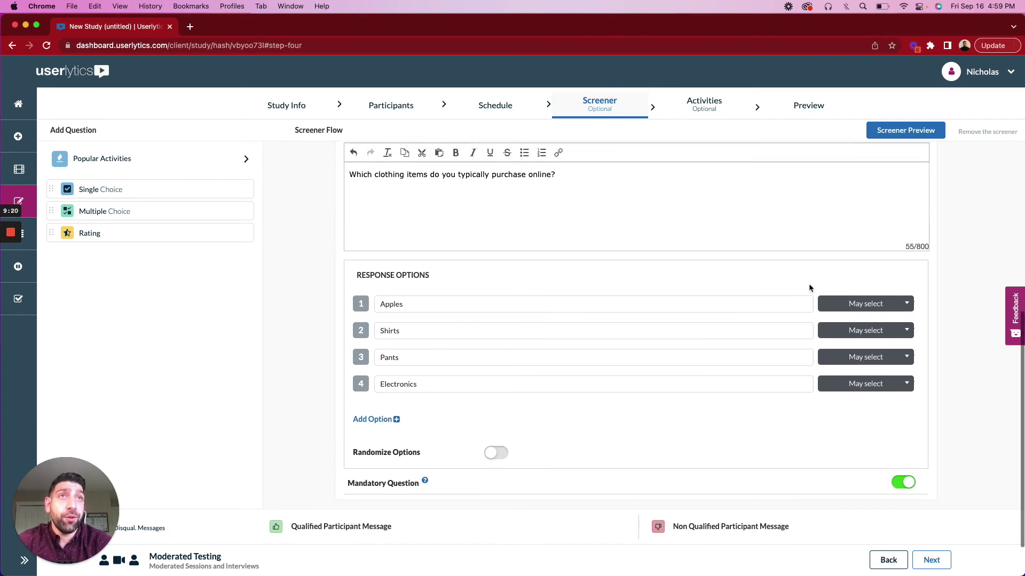
Step: Set Apples to May select and Shirts to Must select
left_click(860, 312)
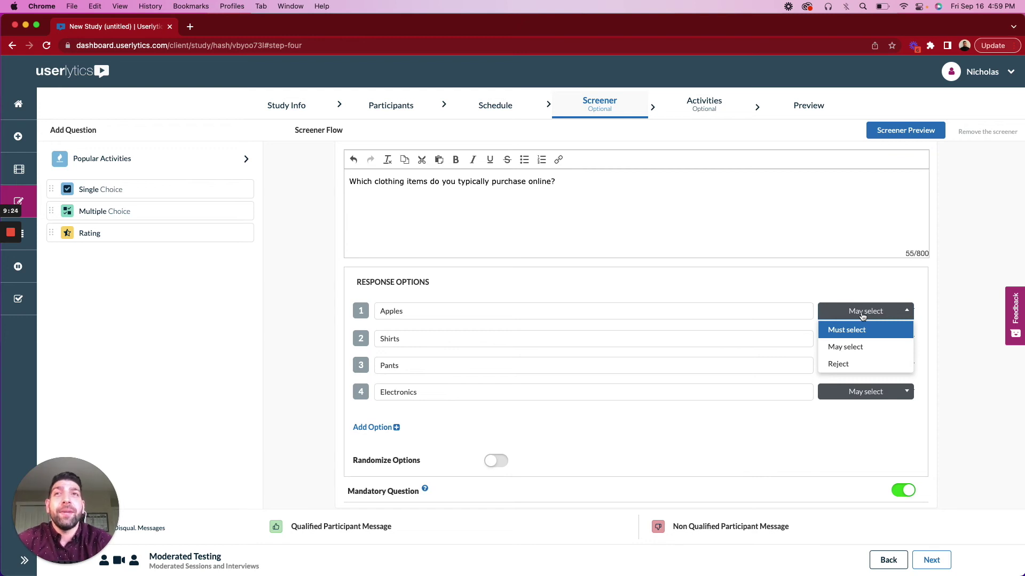
scroll(862, 320, "up", 1)
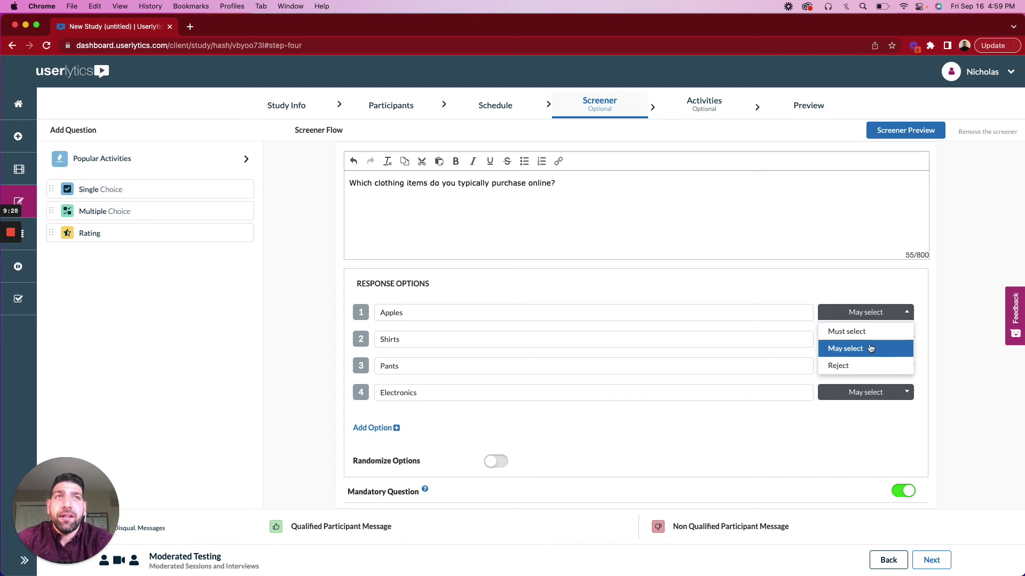
left_click(870, 348)
left_click(864, 339)
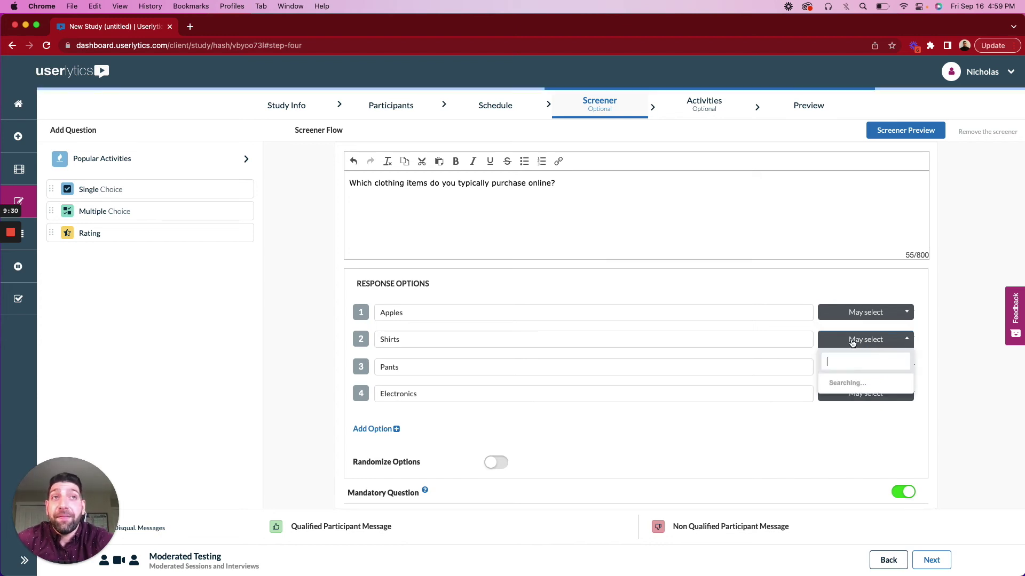
left_click(858, 357)
Step: Set Pants to Must select and Electronics to Reject
scroll(659, 352, "down", 1)
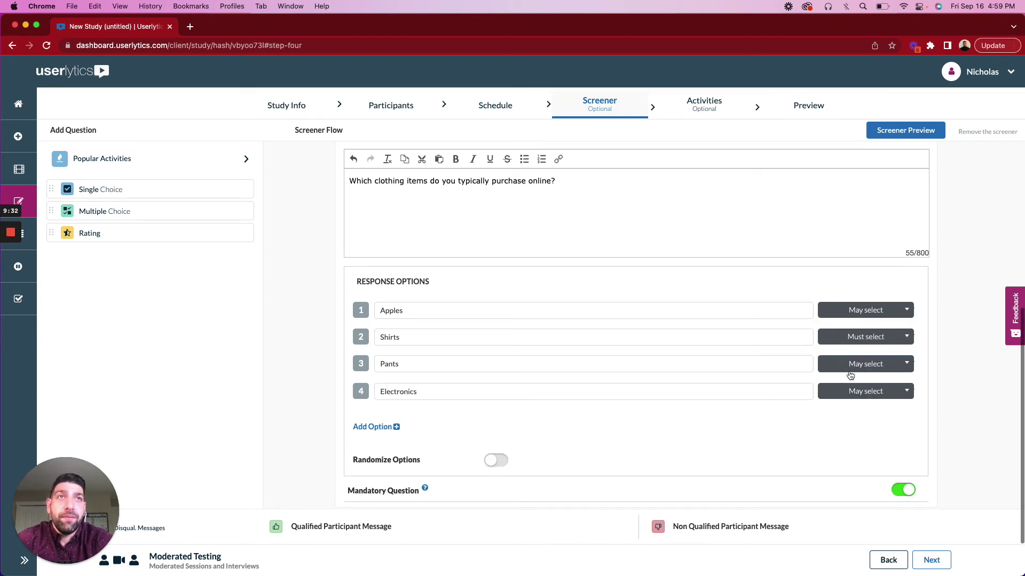
left_click(865, 363)
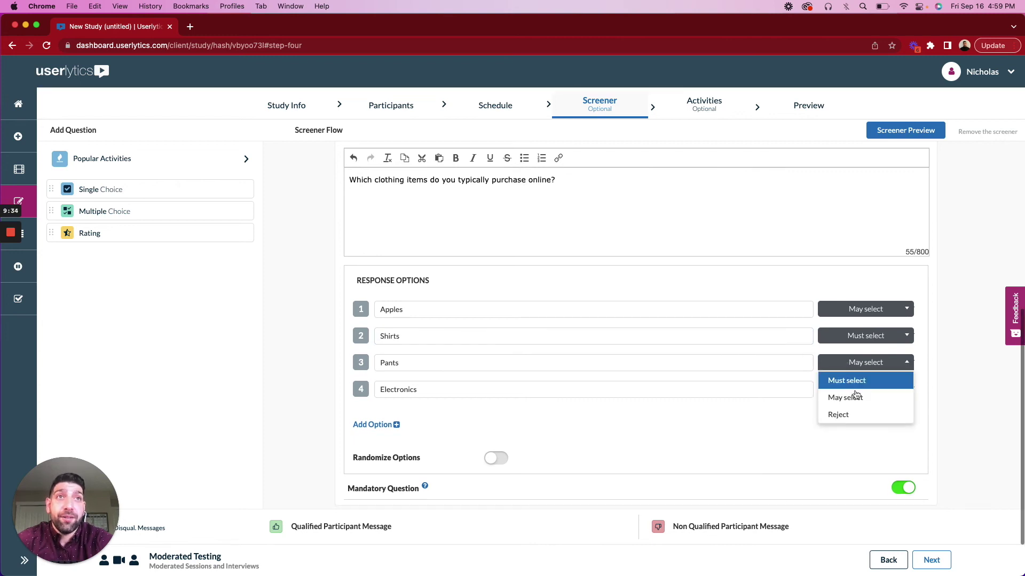
left_click(865, 380)
scroll(759, 400, "down", 2)
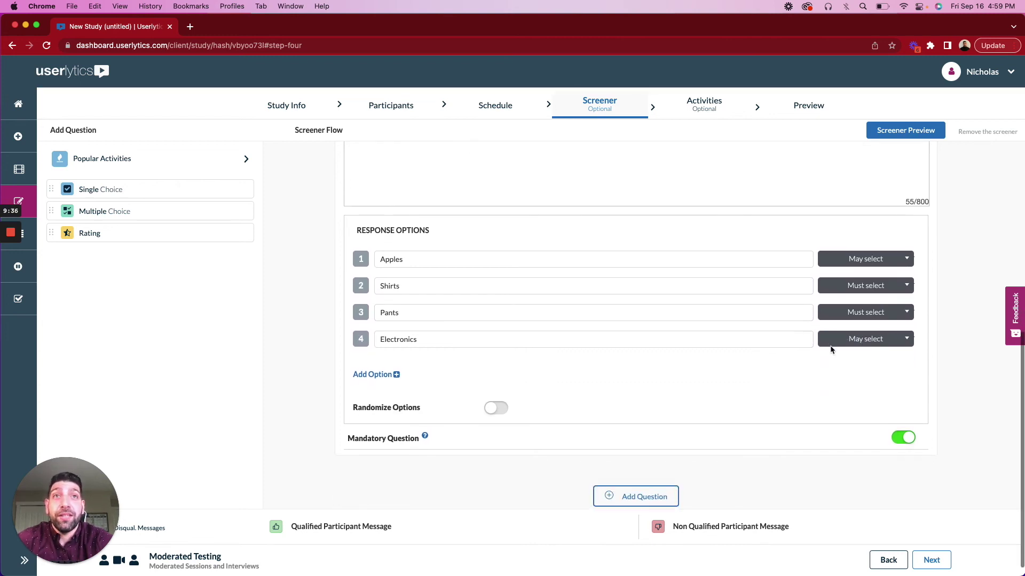
left_click(844, 342)
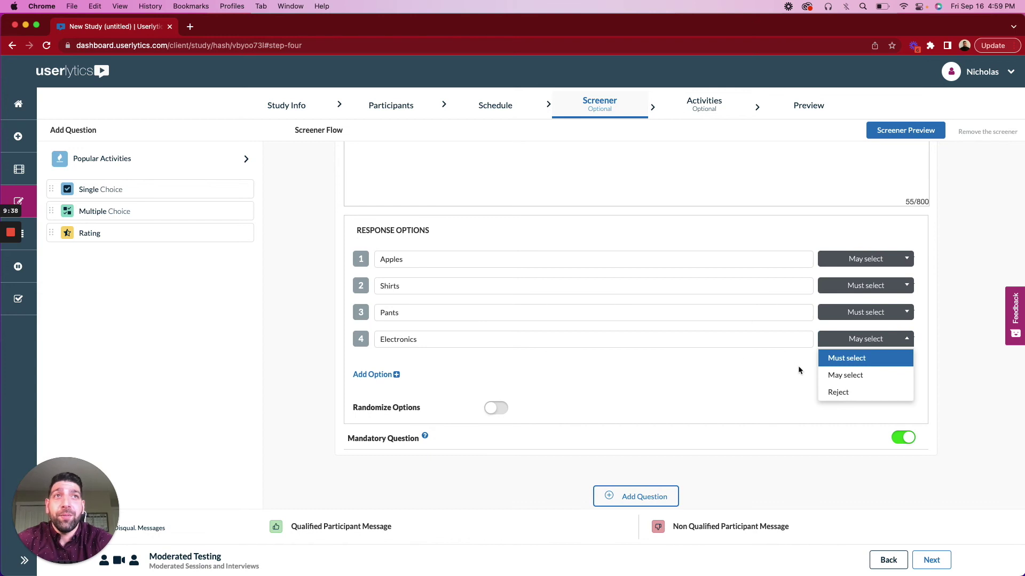
left_click(845, 391)
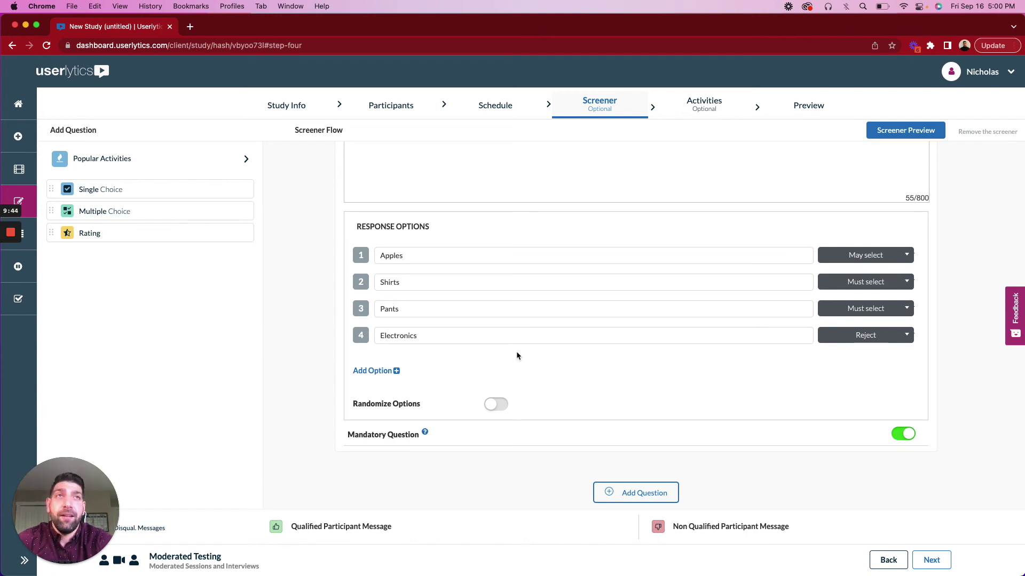
scroll(517, 351, "down", 1)
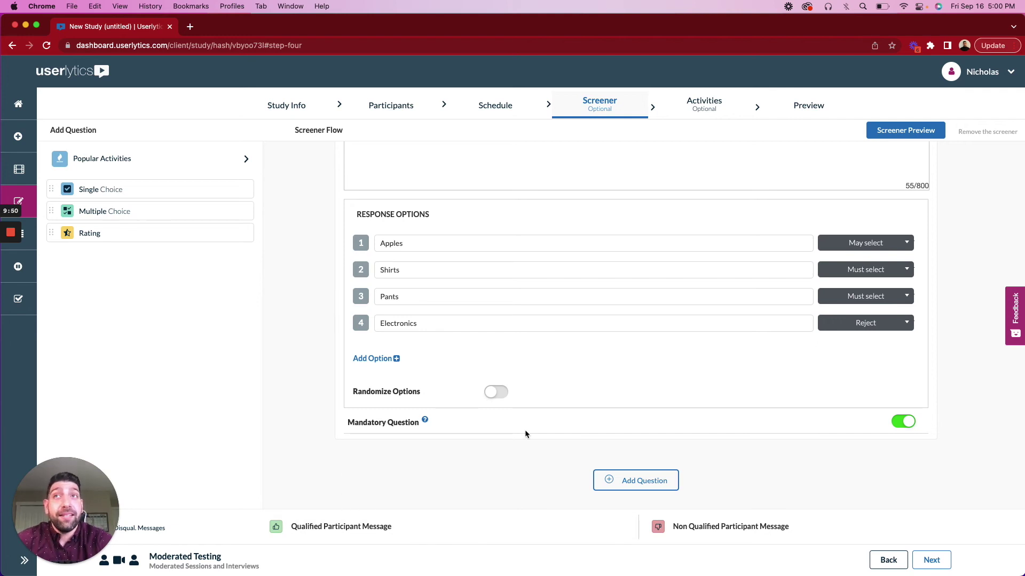
scroll(524, 431, "up", 5)
scroll(524, 431, "down", 6)
scroll(639, 420, "up", 5)
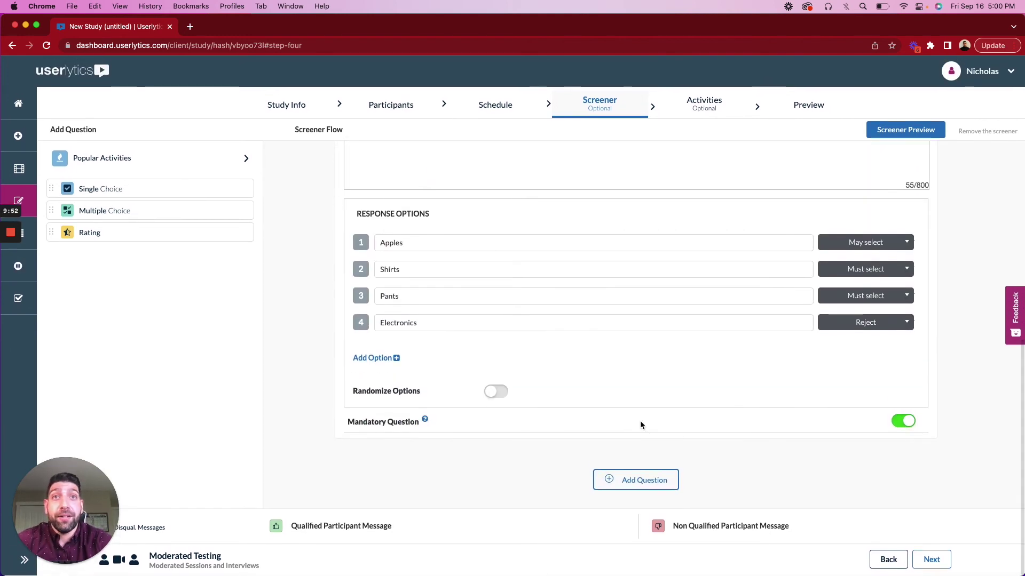
scroll(640, 421, "down", 5)
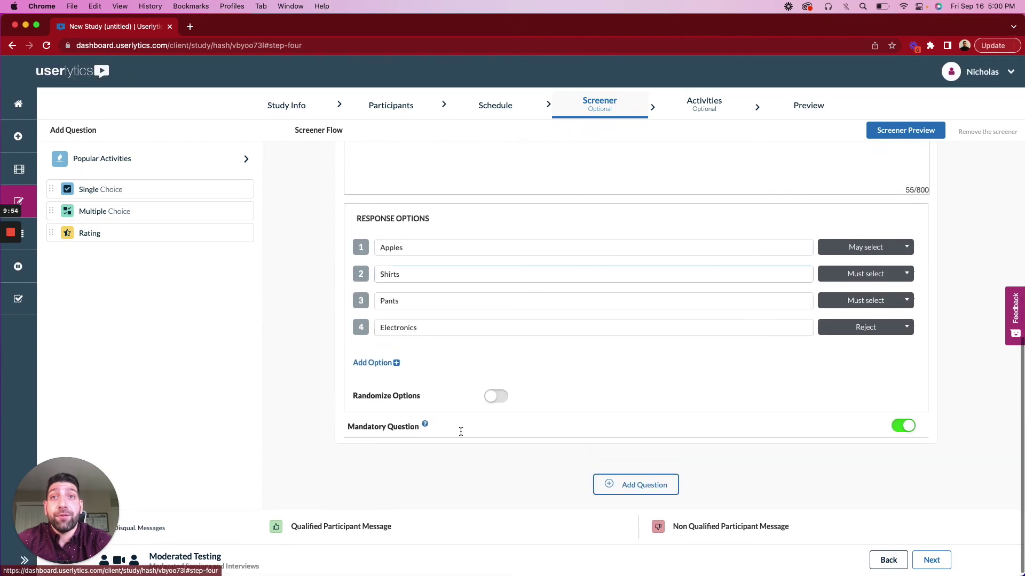
Step: Expand and read the Qualified and Non Qualified Participant Messages
left_click(346, 528)
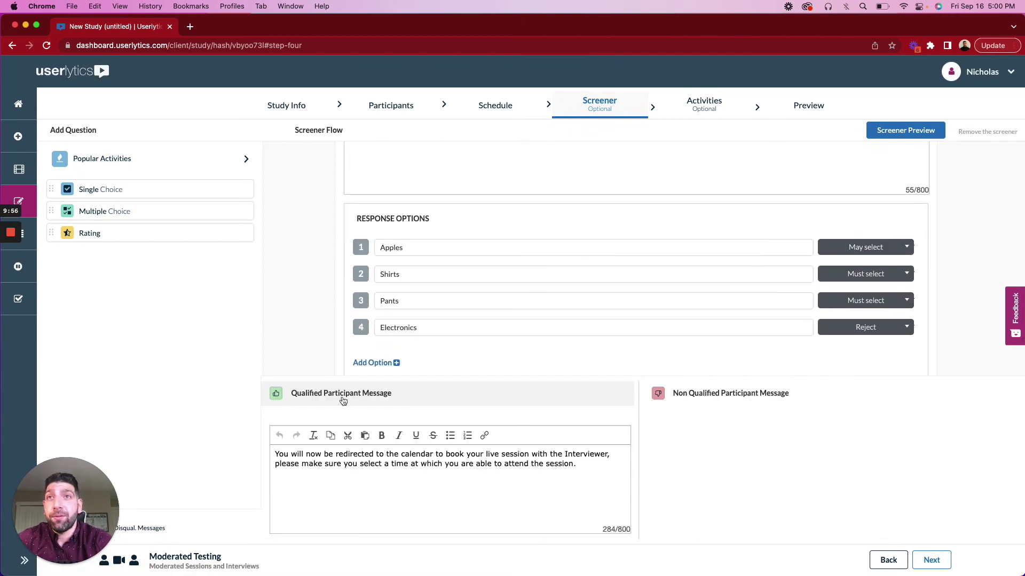
double_click(413, 455)
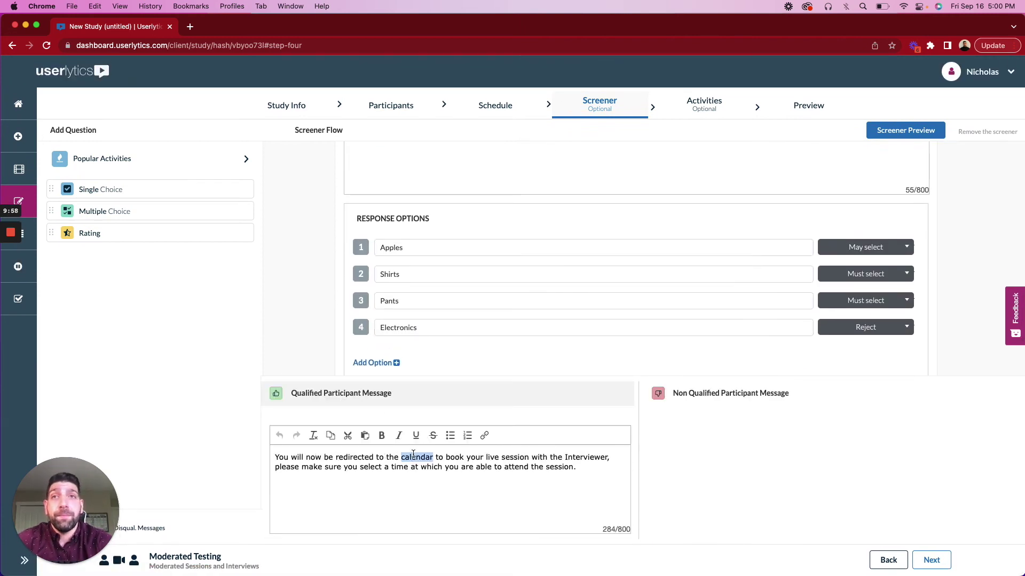
triple_click(413, 457)
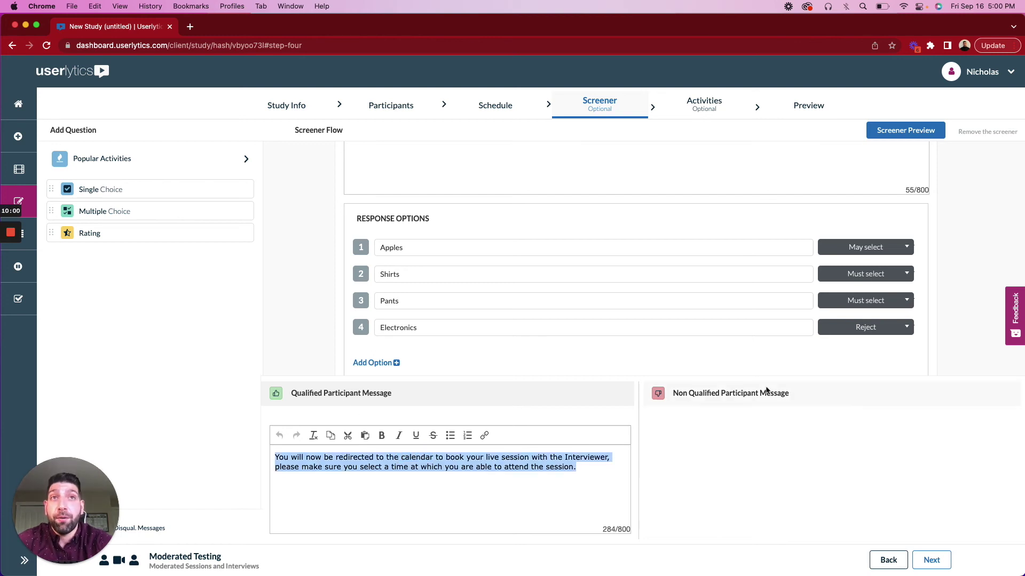
left_click(718, 395)
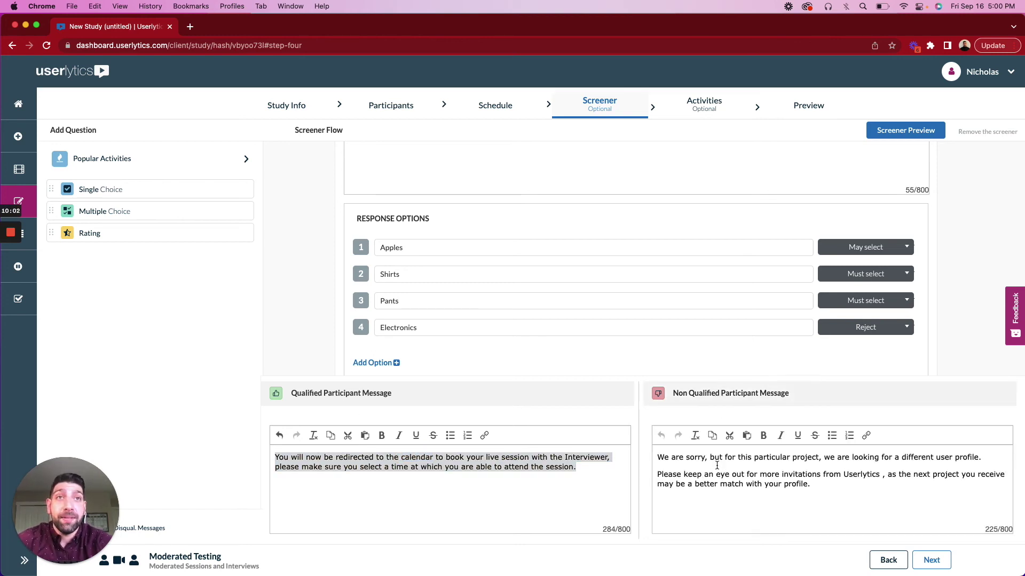
triple_click(699, 457)
left_click(740, 475)
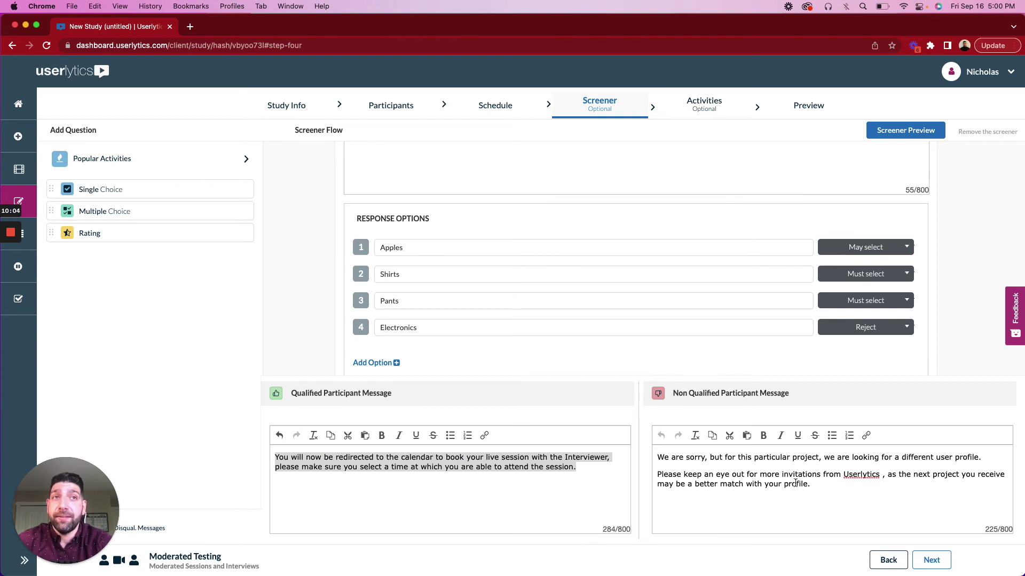
Step: Move on to the study's Activities step
scroll(677, 232, "up", 1)
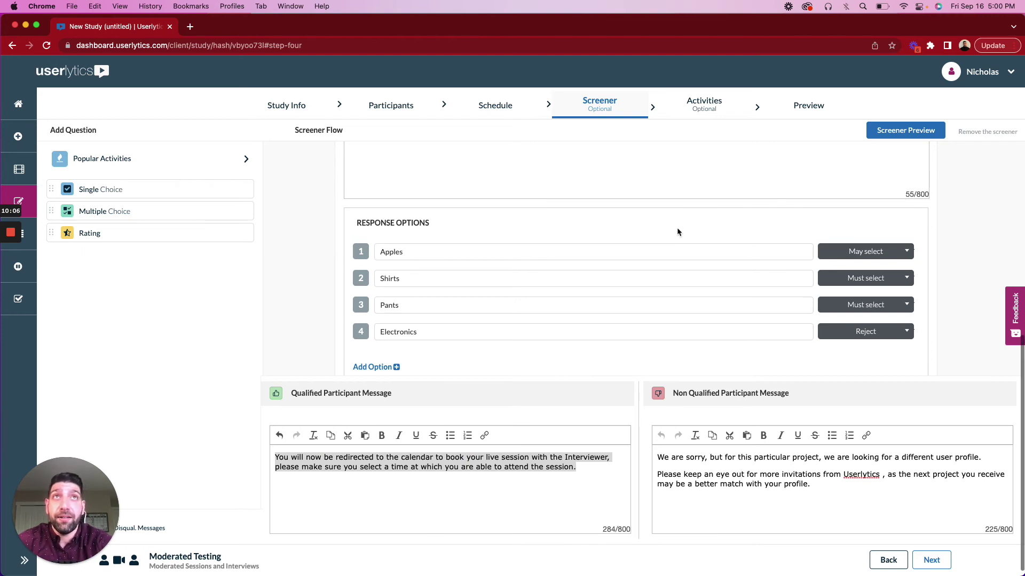
scroll(676, 231, "up", 1)
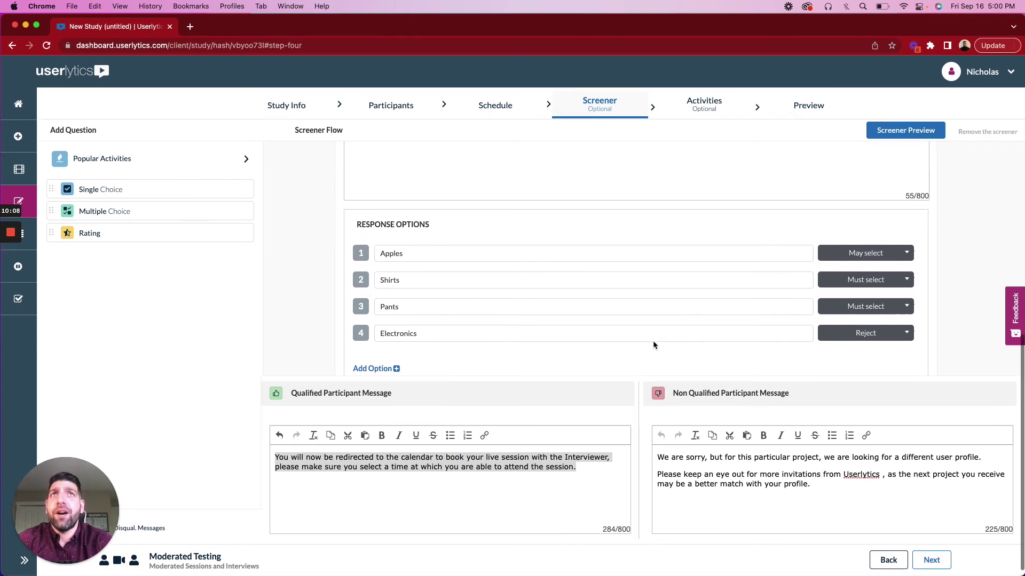
scroll(667, 251, "up", 5)
left_click(703, 107)
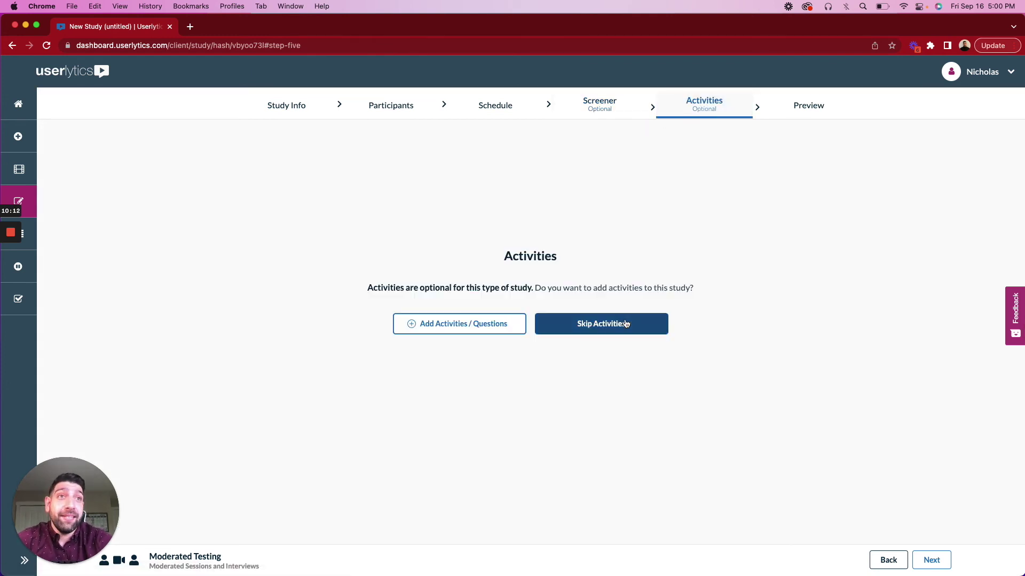
Step: Open the Add Activities / Questions builder and browse Popular Activities without adding one
left_click(467, 327)
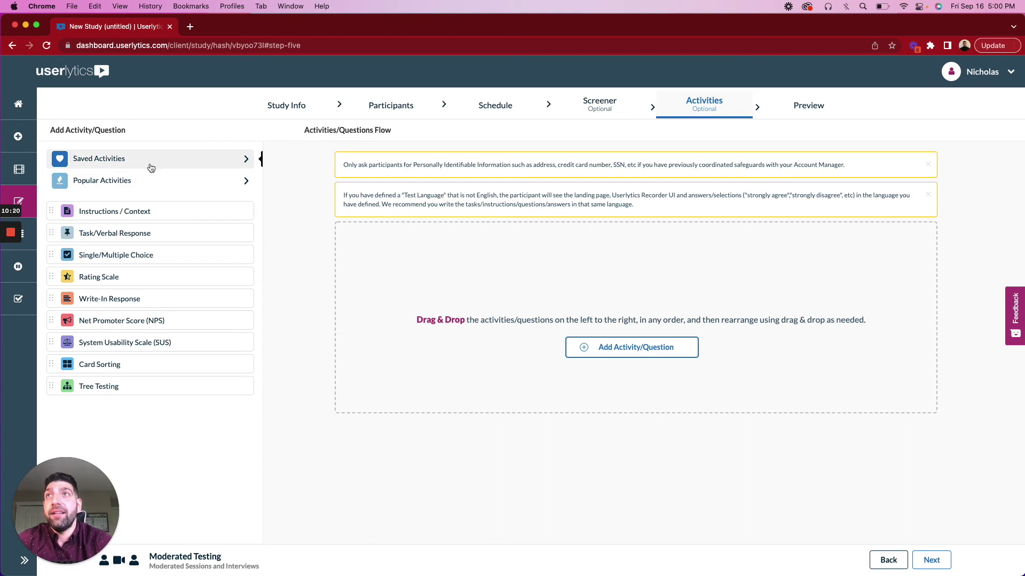
left_click(150, 180)
scroll(418, 213, "down", 20)
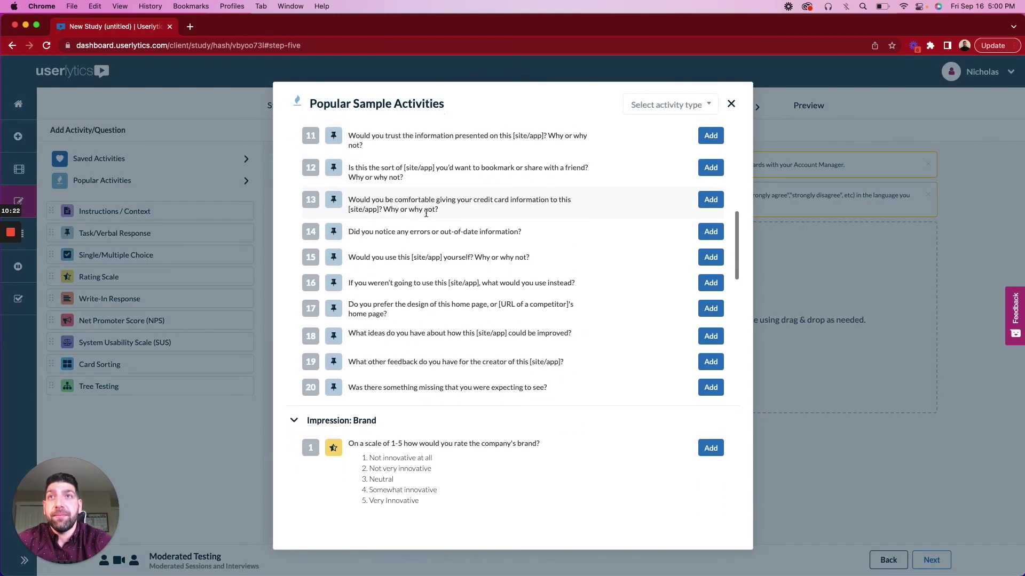
scroll(426, 216, "down", 10)
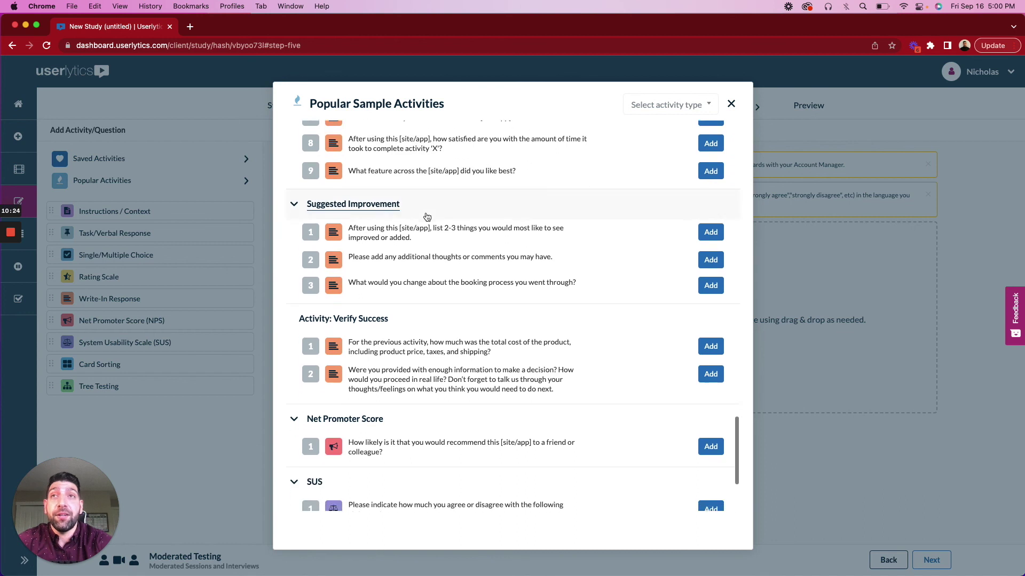
scroll(434, 299, "up", 15)
scroll(434, 299, "up", 20)
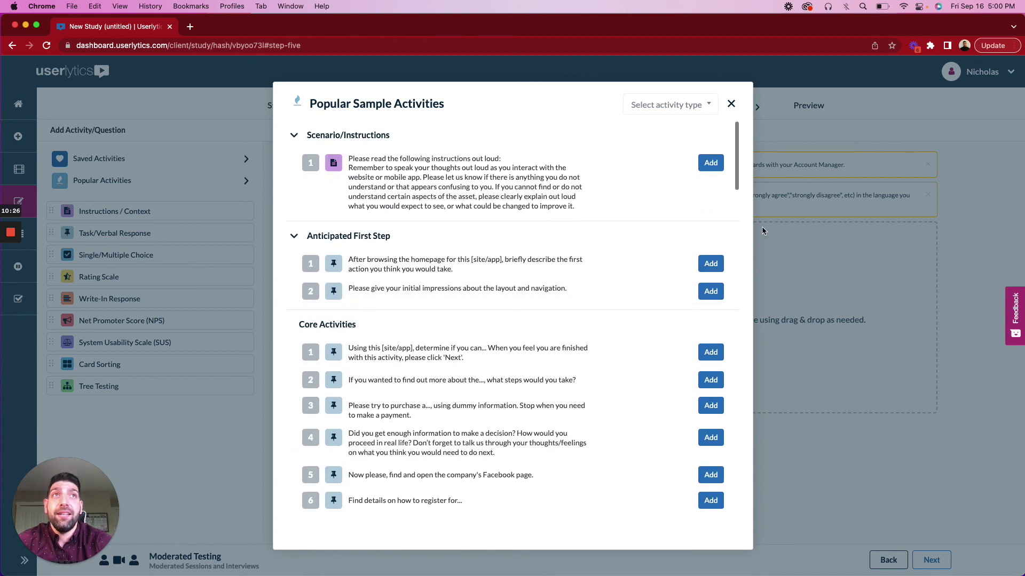
left_click(949, 194)
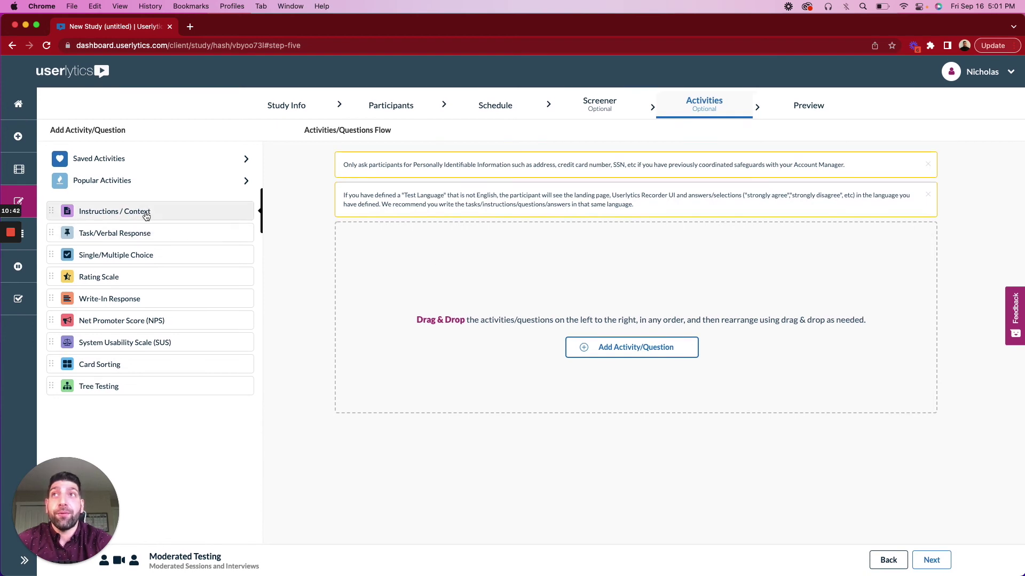
Step: Add a Task/Verbal Response activity to the flow
left_click_drag(117, 235, 414, 246)
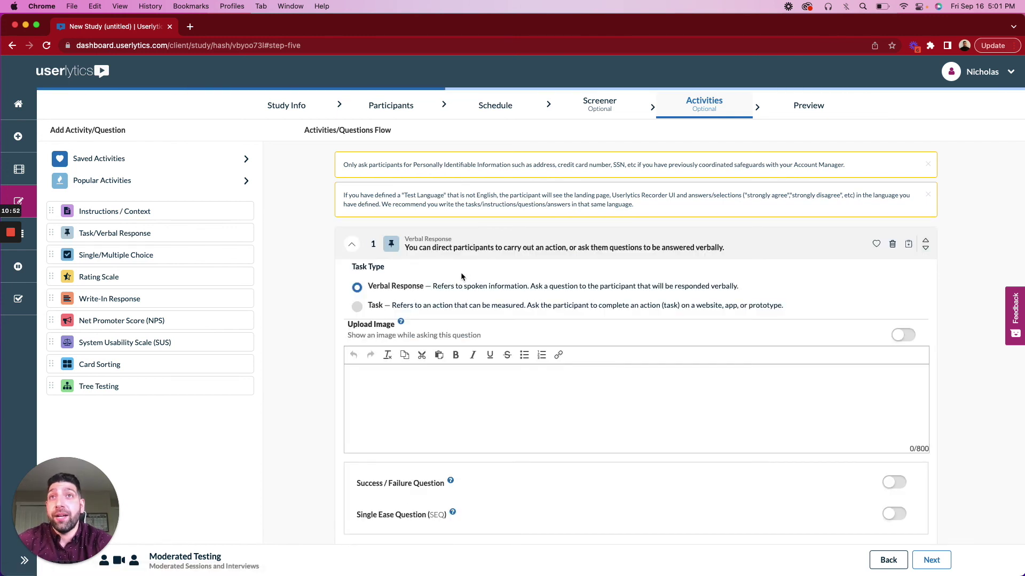
scroll(462, 276, "down", 1)
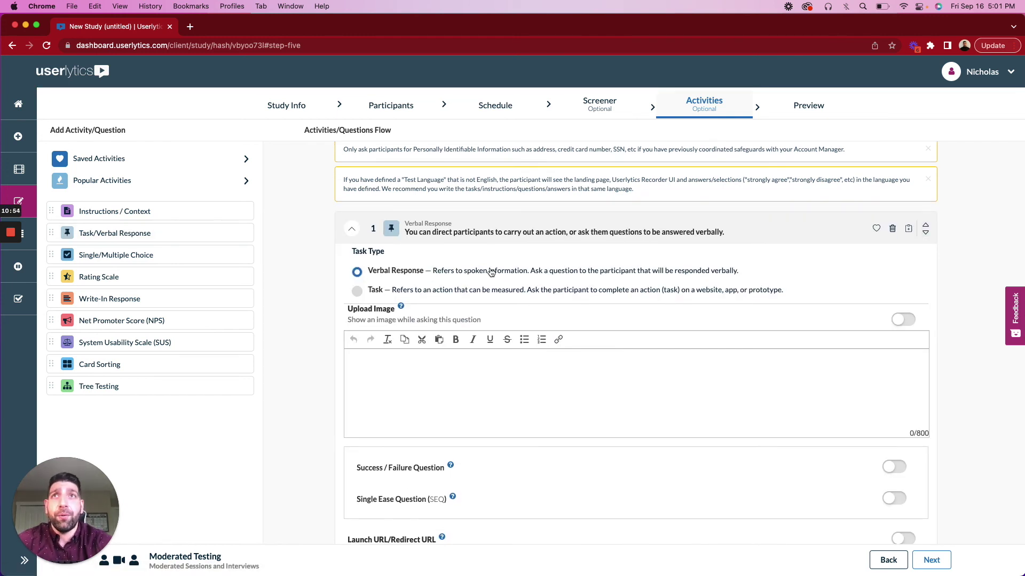
scroll(483, 274, "down", 3)
Step: Write 'Please take a moment and examine the website without navigating away from the home page'
left_click(450, 327)
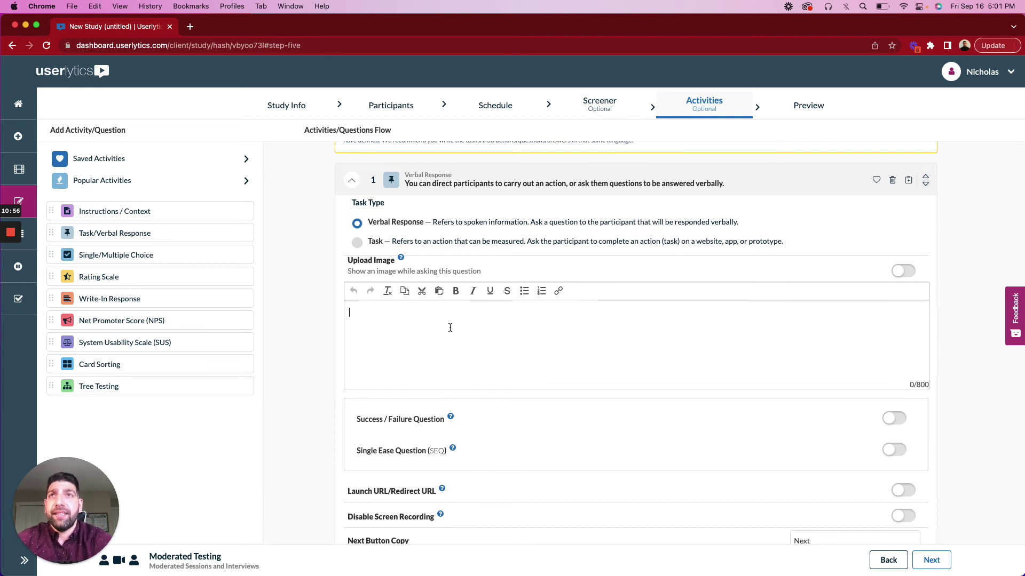
type("How")
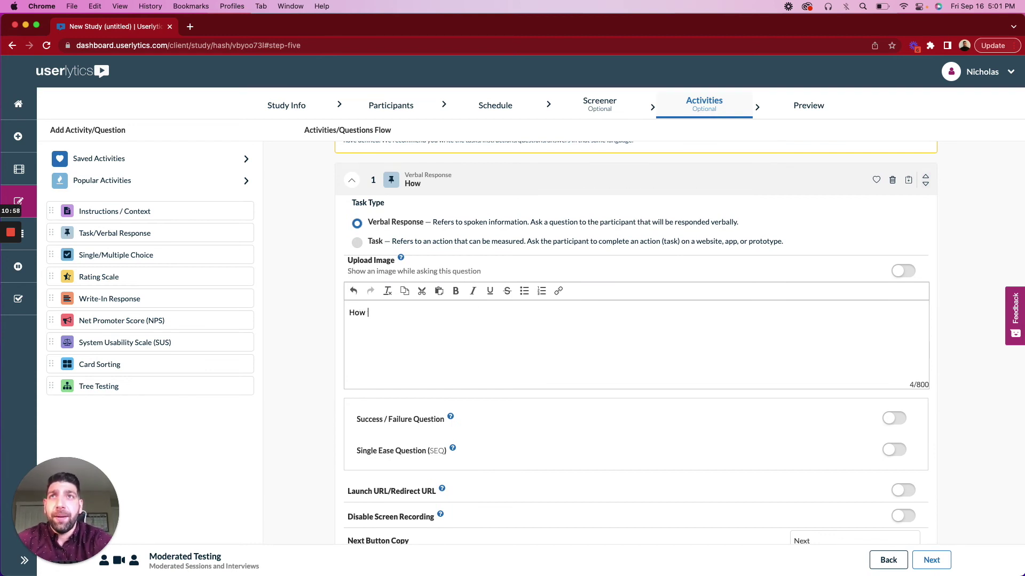
key("BackSpace")
key("BackSpace")
key("BackSpace")
key("BackSpace")
type("Pleas")
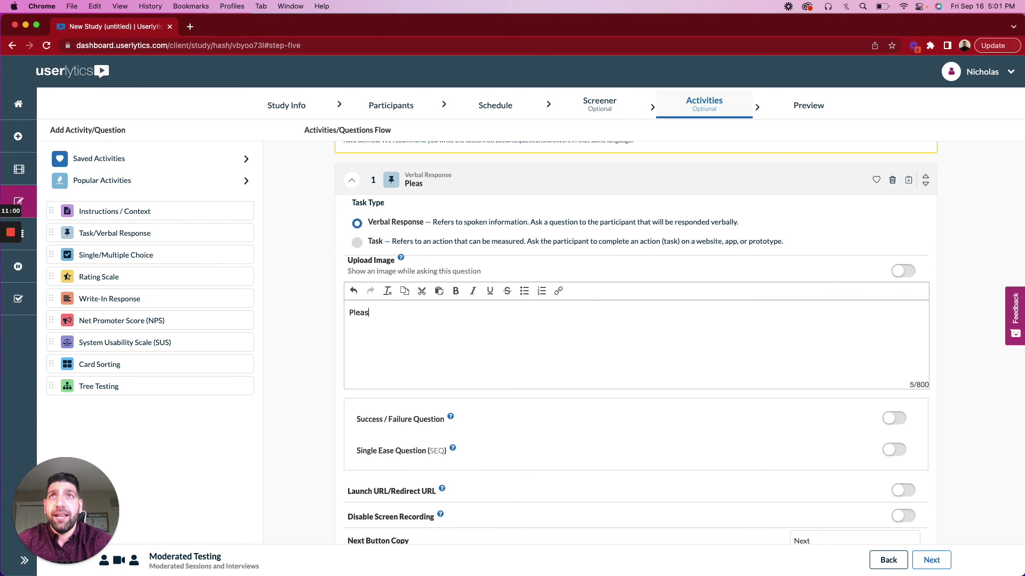
type("e take a moment ")
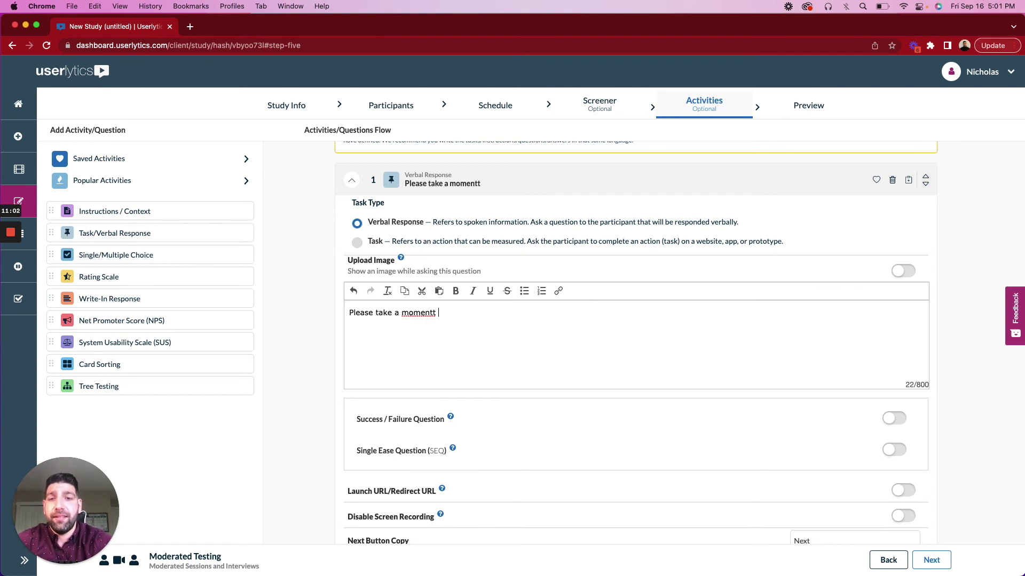
type("and asse")
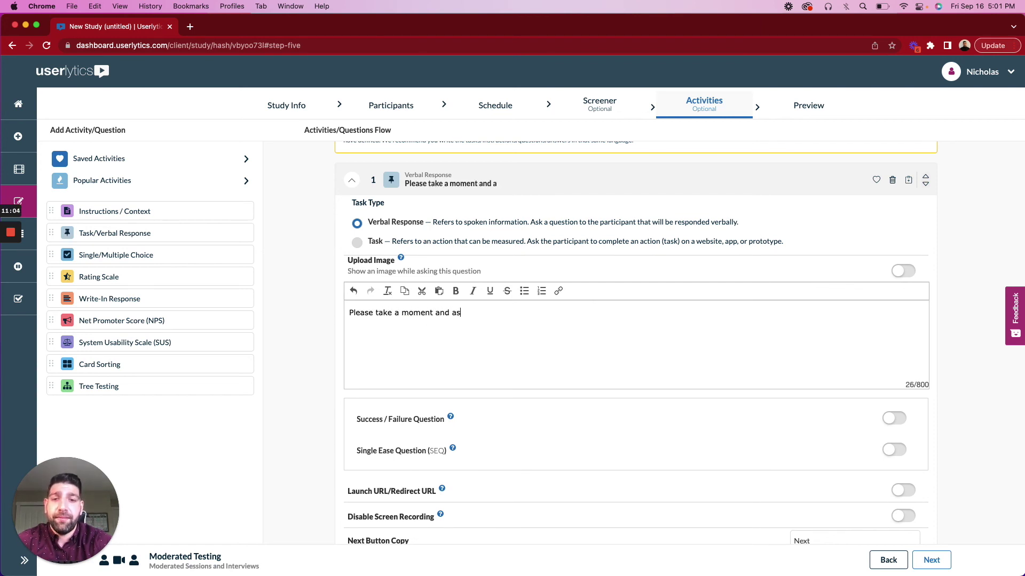
key("BackSpace")
key("BackSpace")
key("BackSpace")
key("BackSpace")
type("examine ")
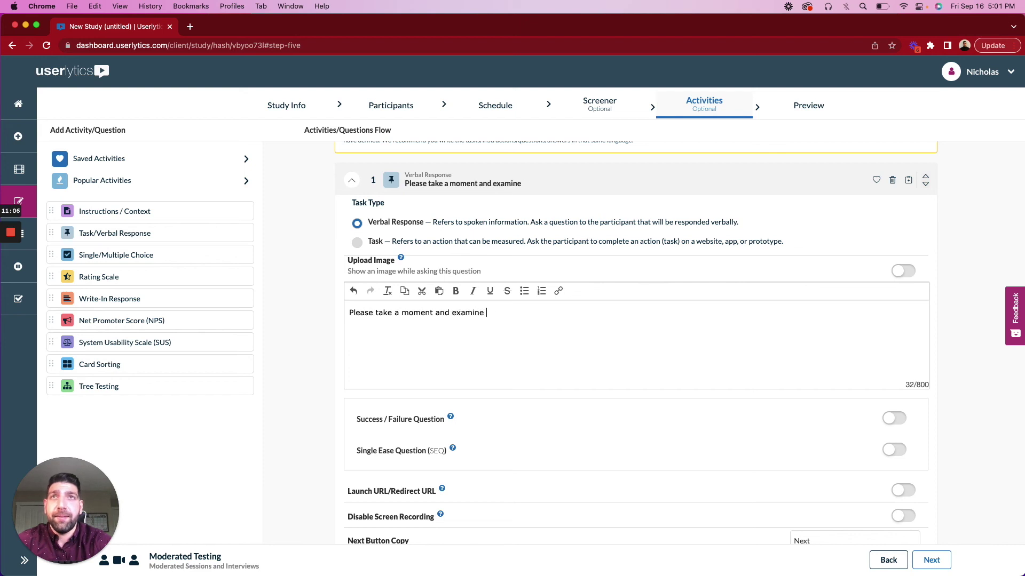
type("the website without ")
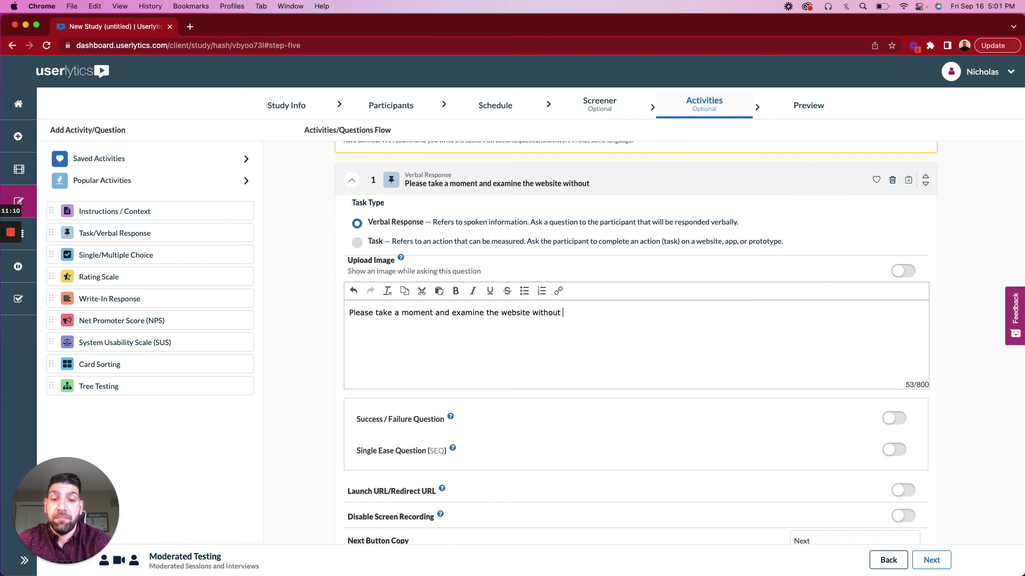
type("cl")
key("BackSpace")
key("BackSpace")
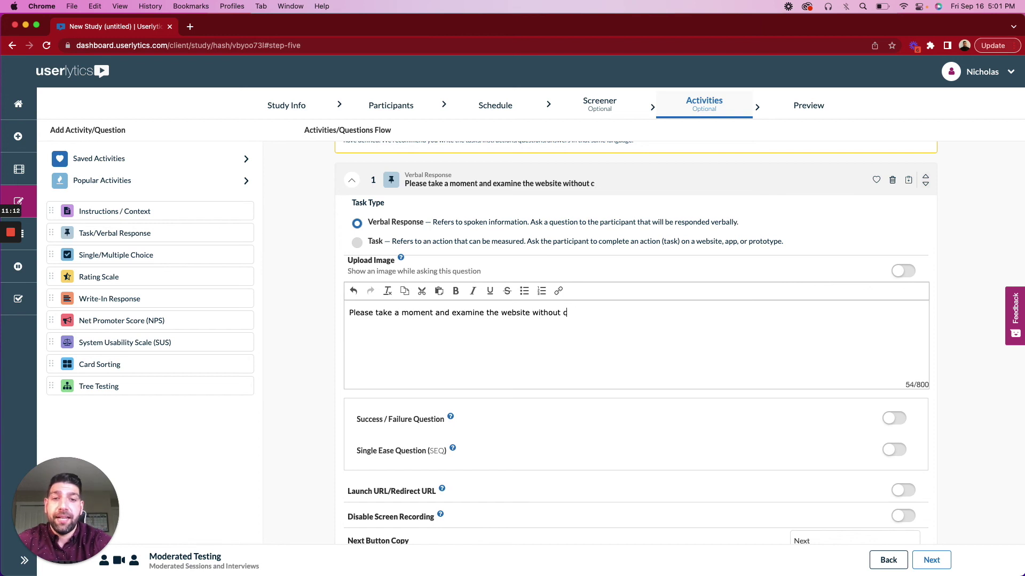
type("navigating away from the home page.")
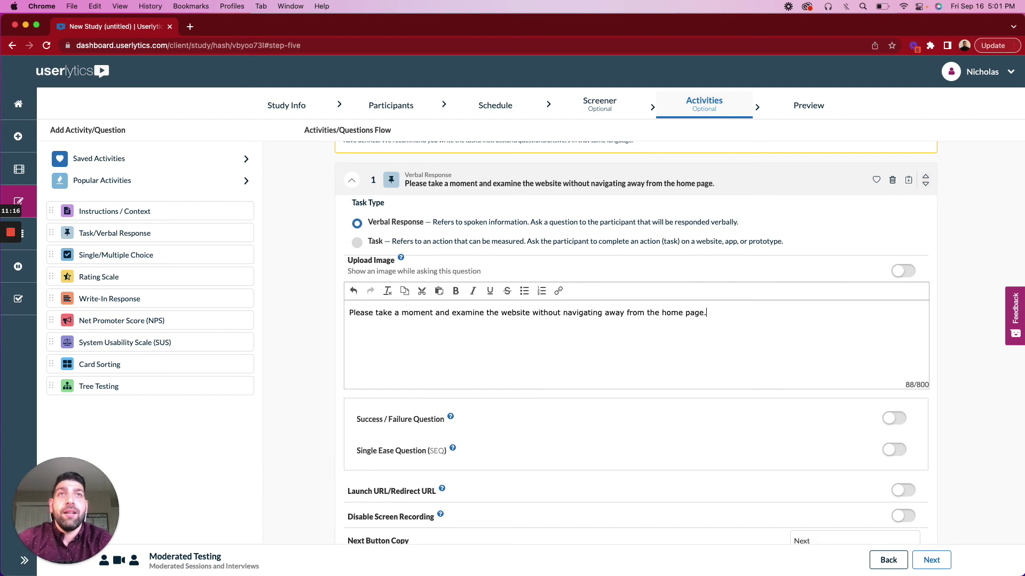
scroll(545, 380, "down", 3)
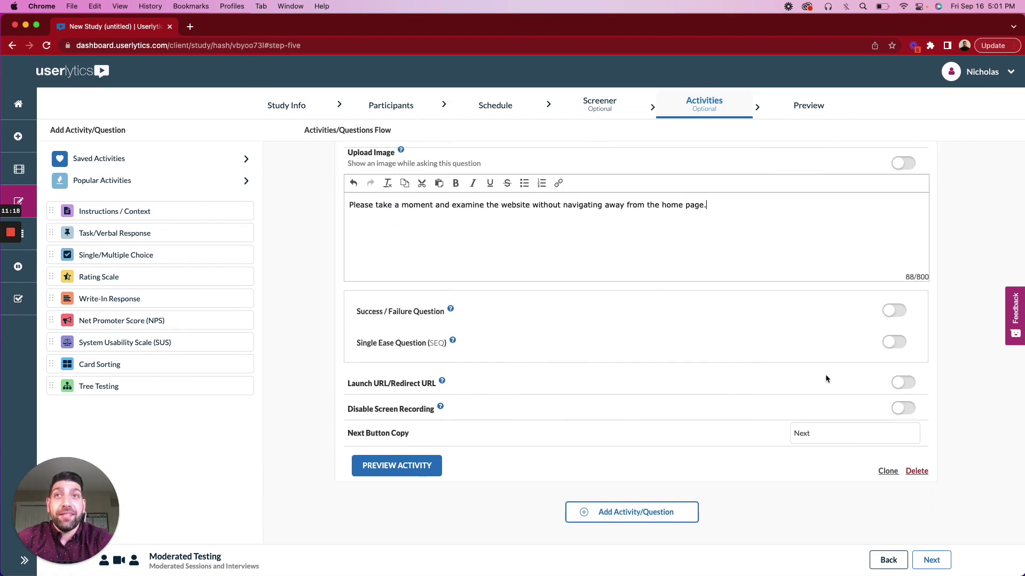
Step: Enable Launch URL/Redirect URL, leaving screen recording on after toggling Disable Screen Recording
left_click(902, 382)
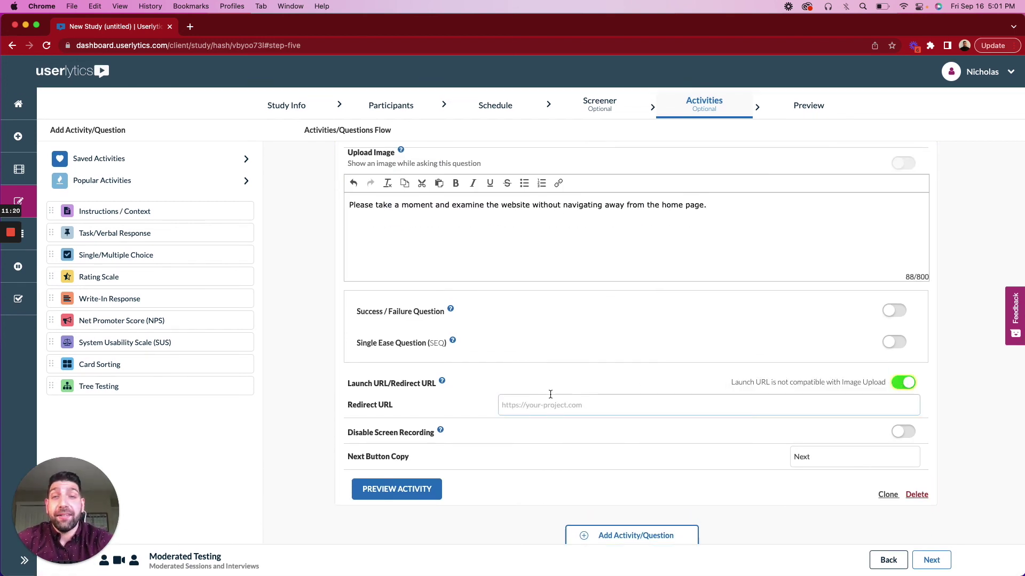
scroll(527, 266, "up", 1)
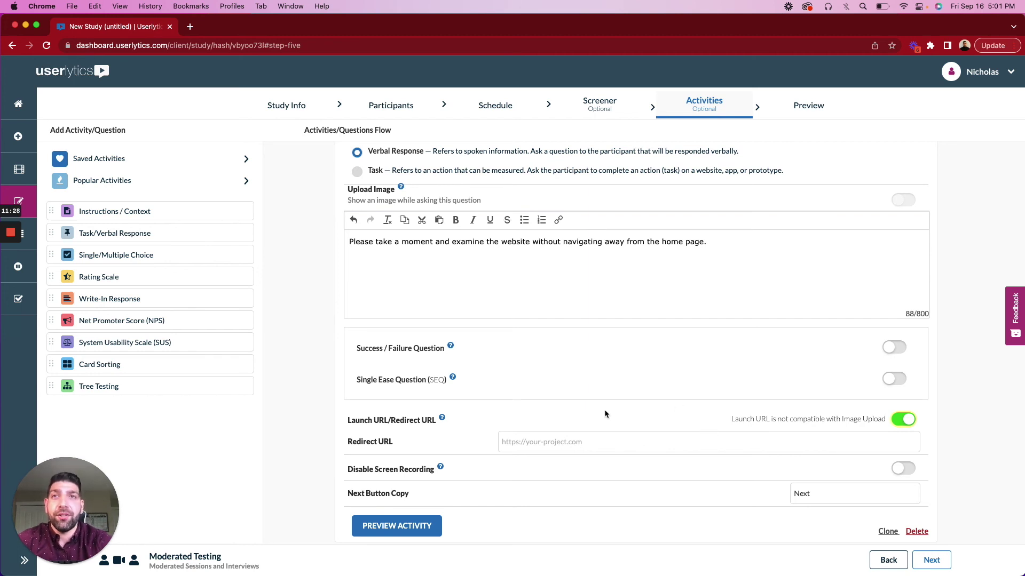
left_click(901, 469)
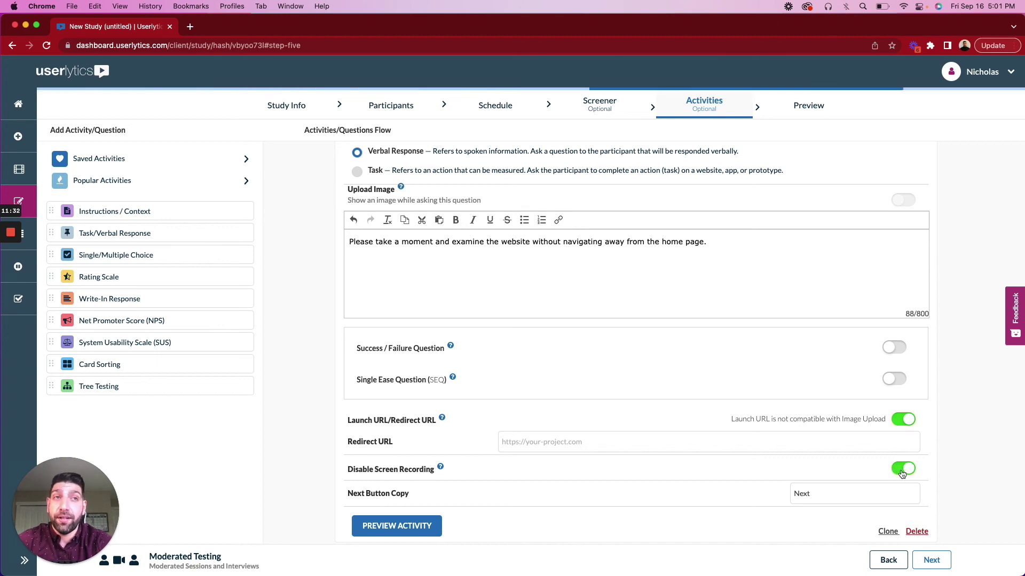
left_click(901, 469)
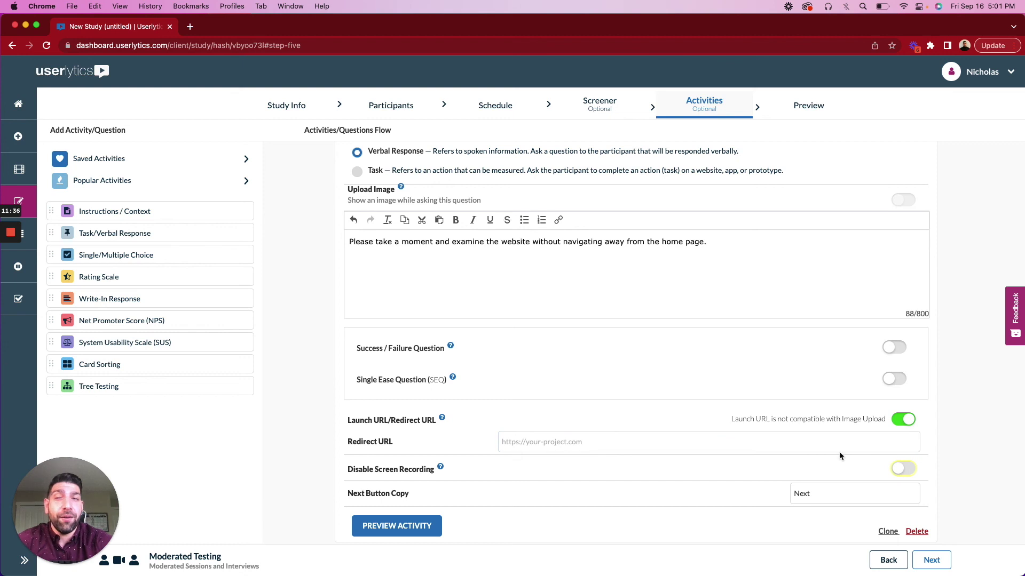
left_click(906, 469)
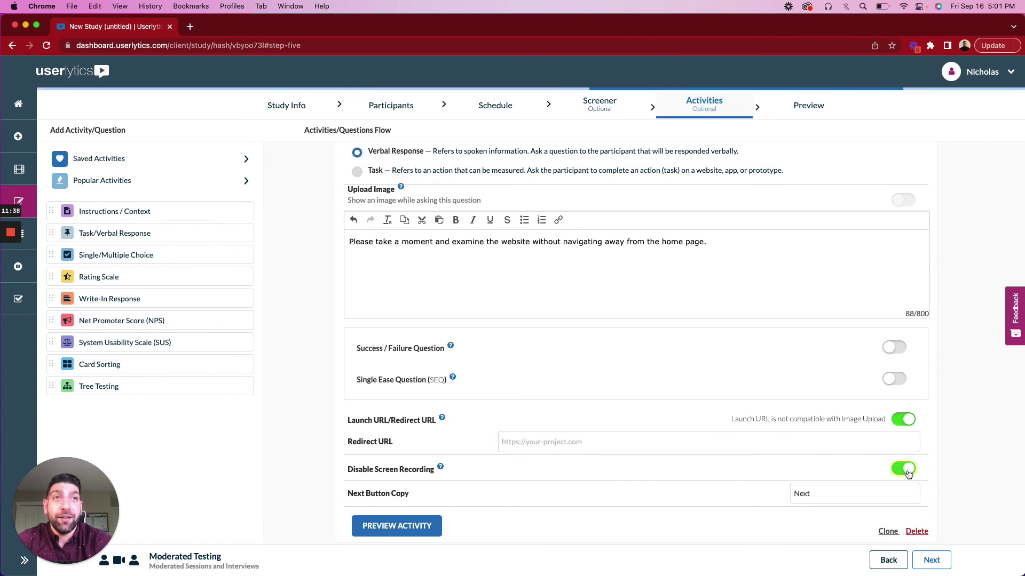
left_click(906, 470)
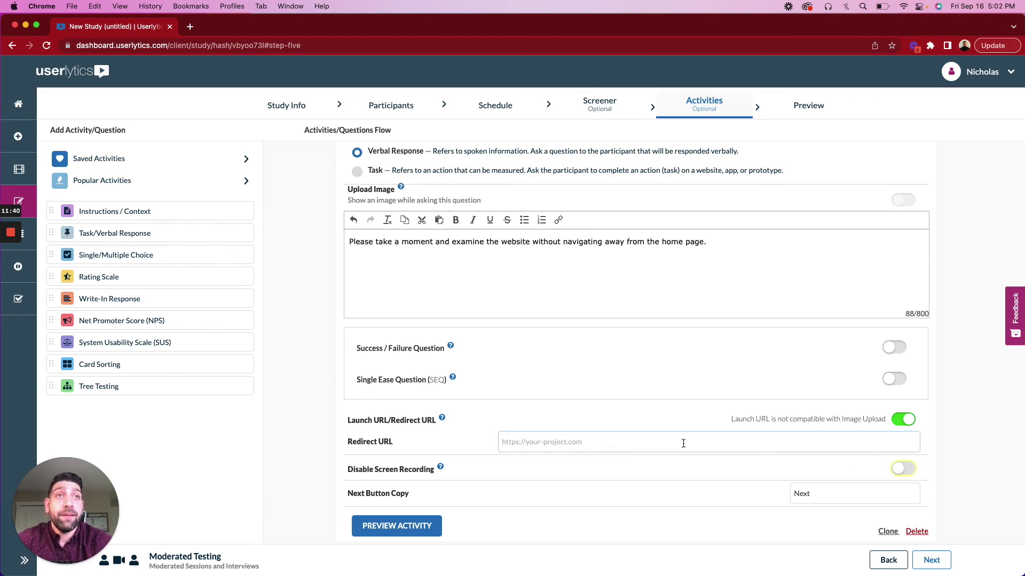
scroll(683, 443, "up", 5)
triple_click(493, 380)
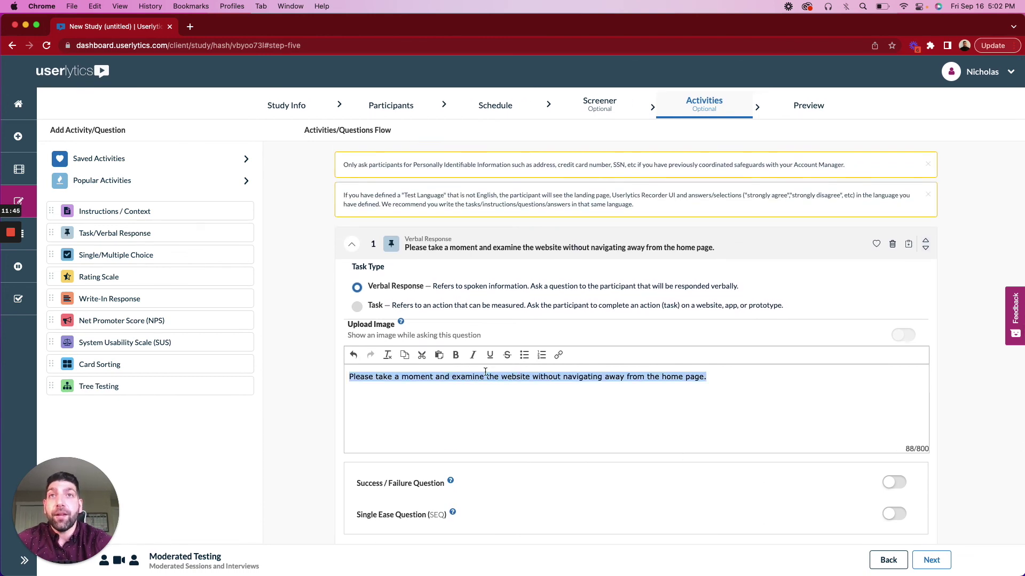
Step: Turn the Success/Failure Question on and back off for the activity
left_click(623, 423)
scroll(622, 425, "down", 2)
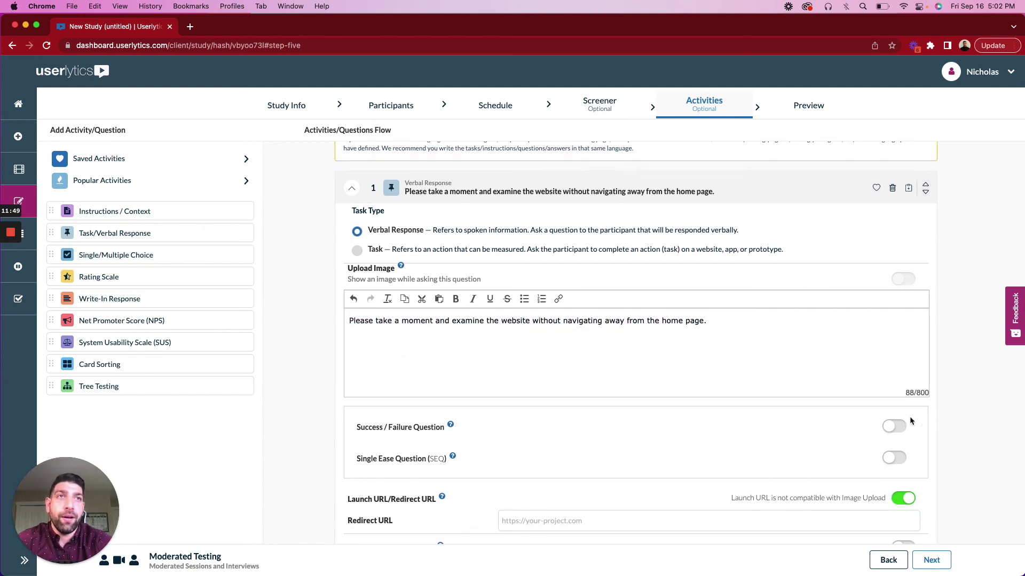
left_click(889, 430)
scroll(745, 428, "down", 3)
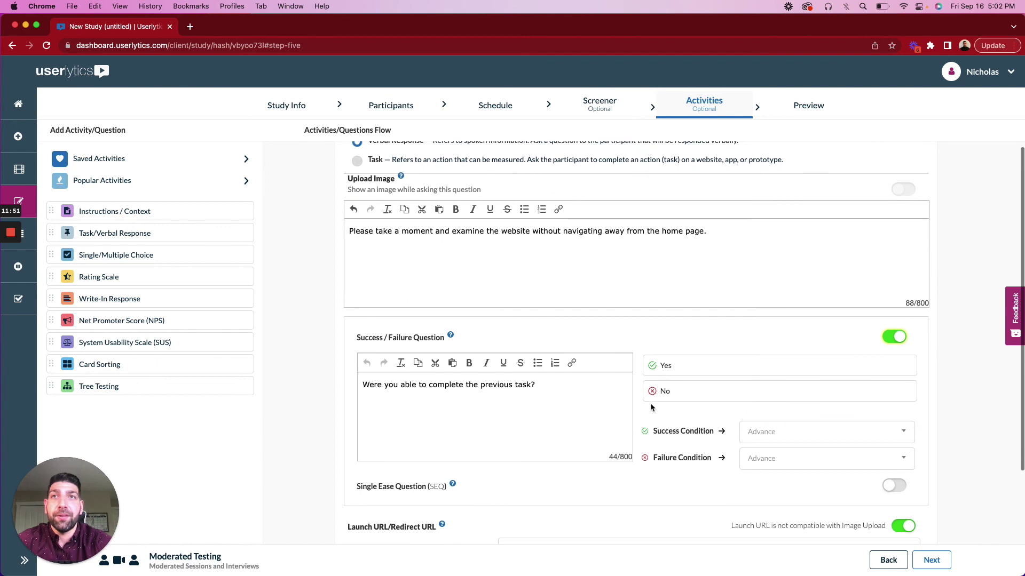
scroll(706, 384, "down", 2)
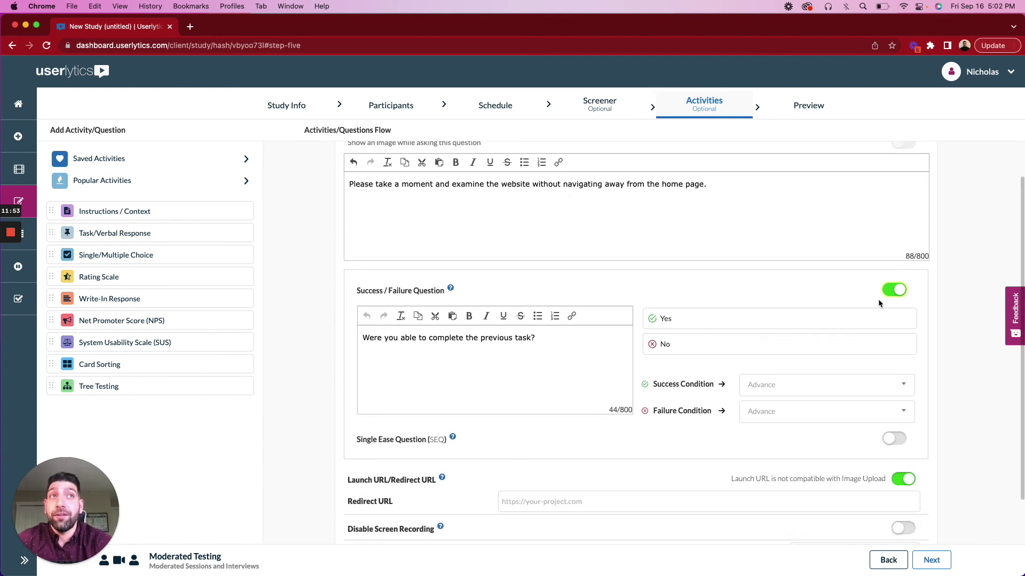
scroll(747, 304, "down", 2)
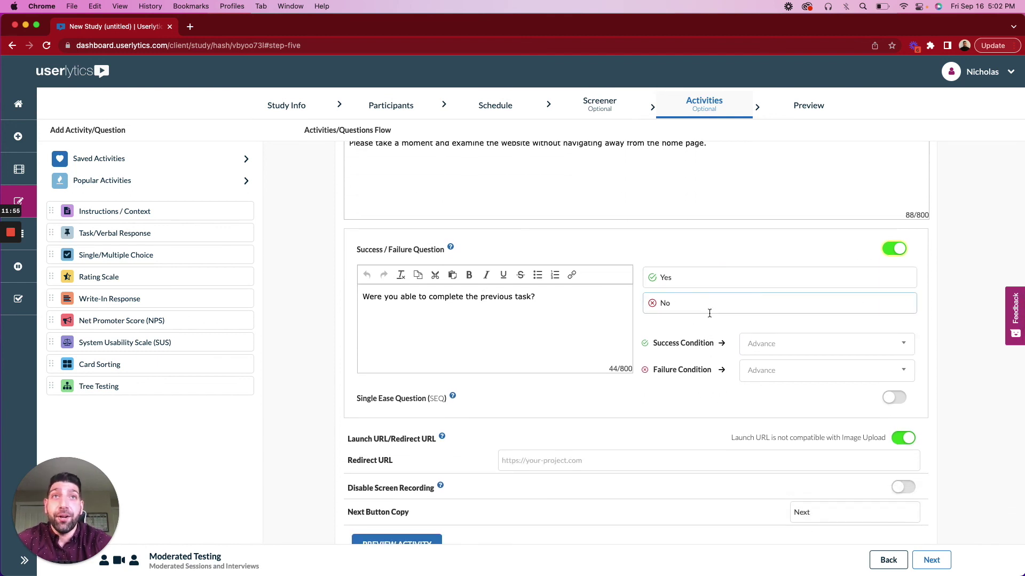
scroll(790, 320, "up", 4)
left_click(886, 328)
Step: Collapse activity 1 to its summary line in the flow
scroll(748, 316, "up", 5)
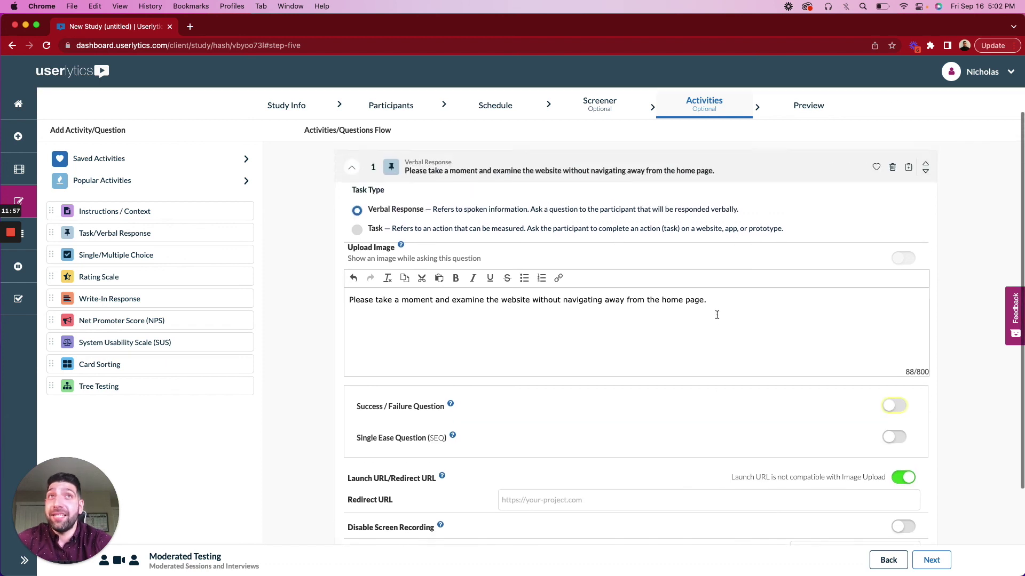
scroll(716, 319, "down", 6)
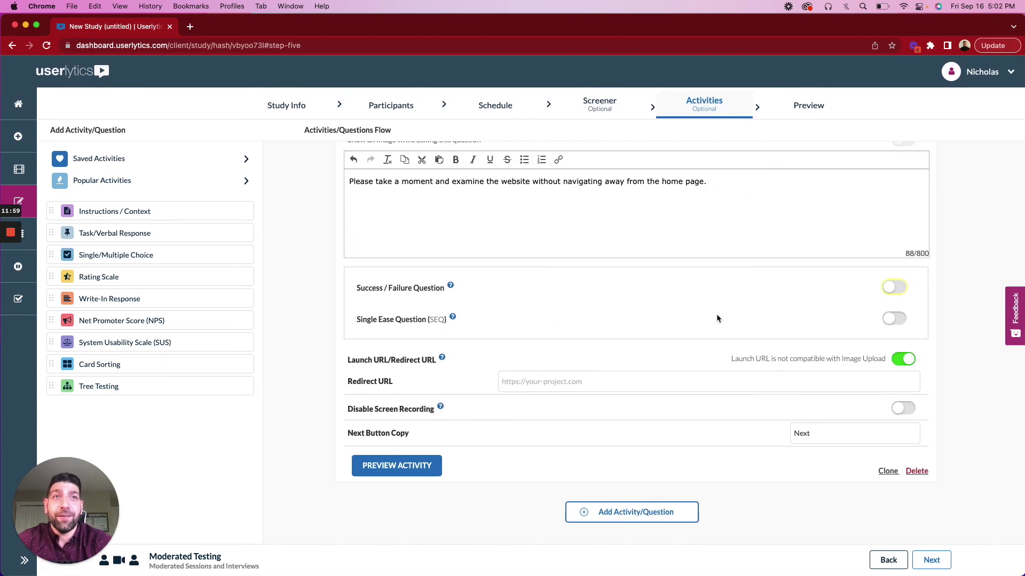
scroll(577, 299, "up", 5)
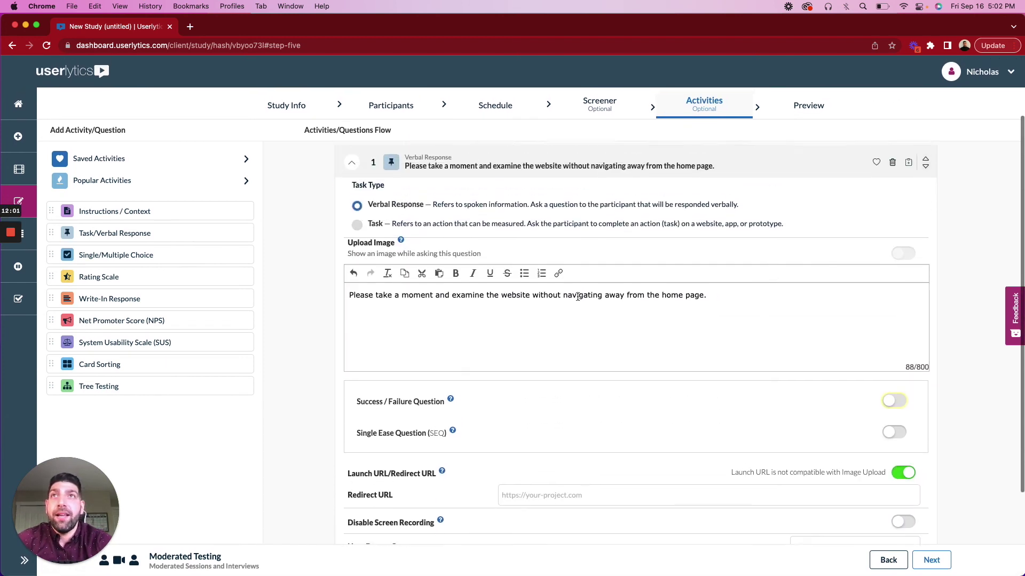
left_click(352, 210)
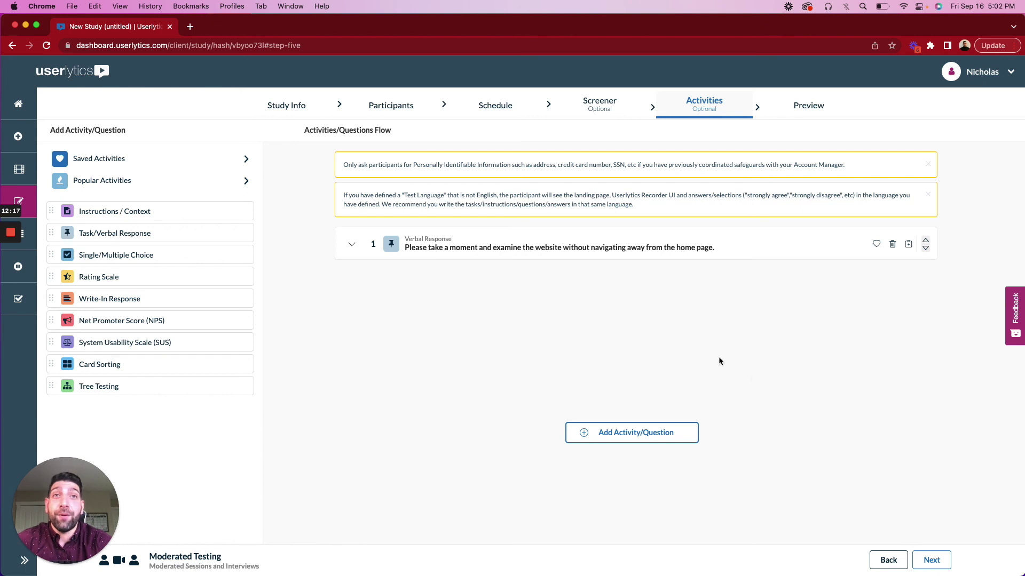
Step: Go to the Preview step and launch the study flow preview, highlighting its instruction text
left_click(926, 561)
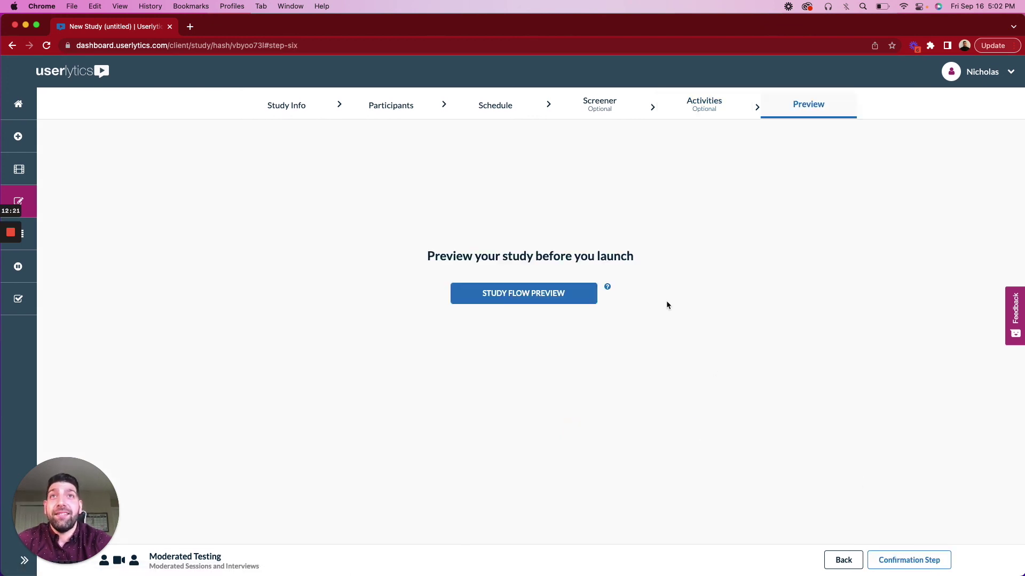
left_click(522, 294)
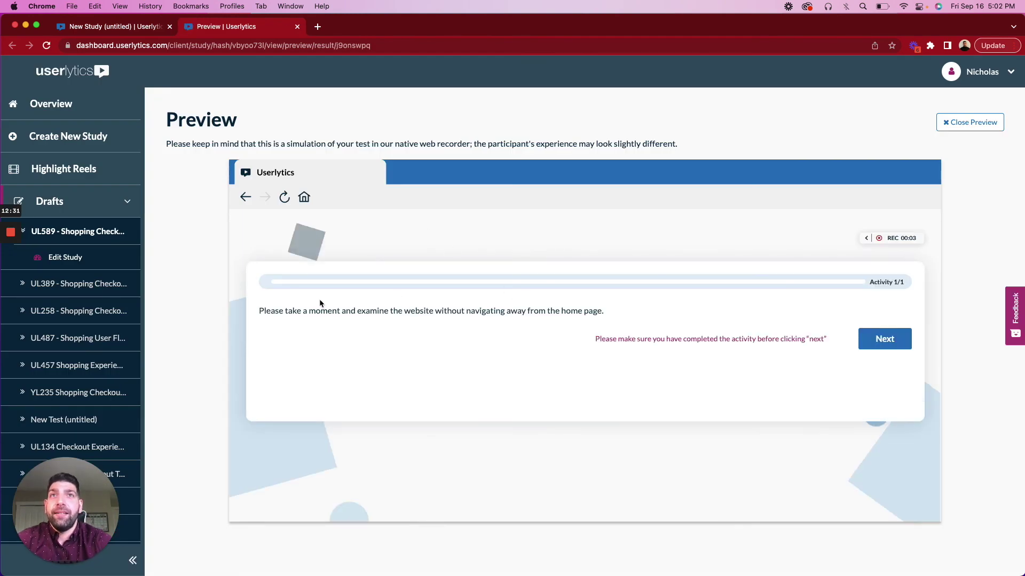
left_click_drag(259, 311, 601, 313)
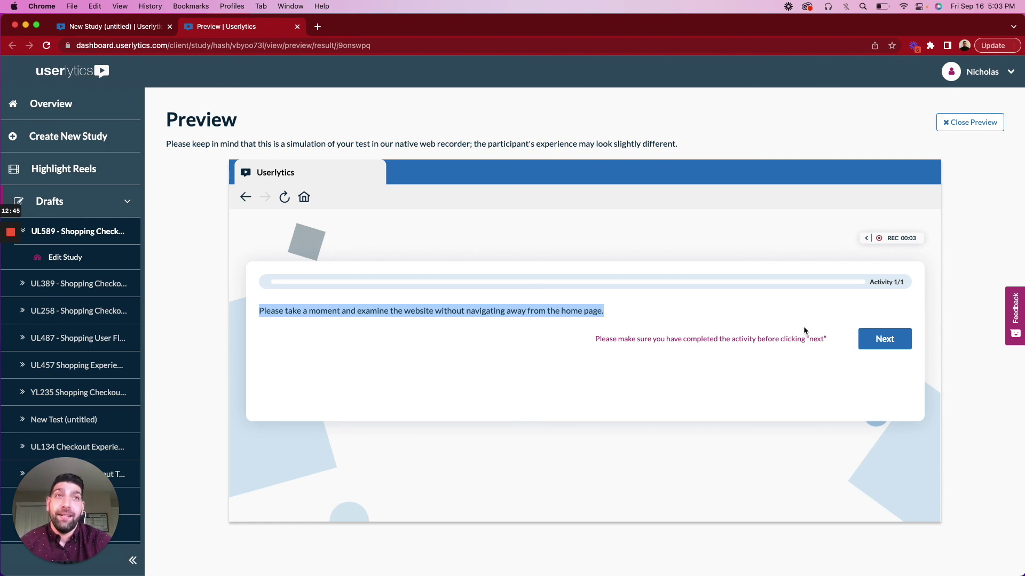
Step: Advance the preview past the activity to the thank-you screen, then return to the New Study tab
left_click(871, 345)
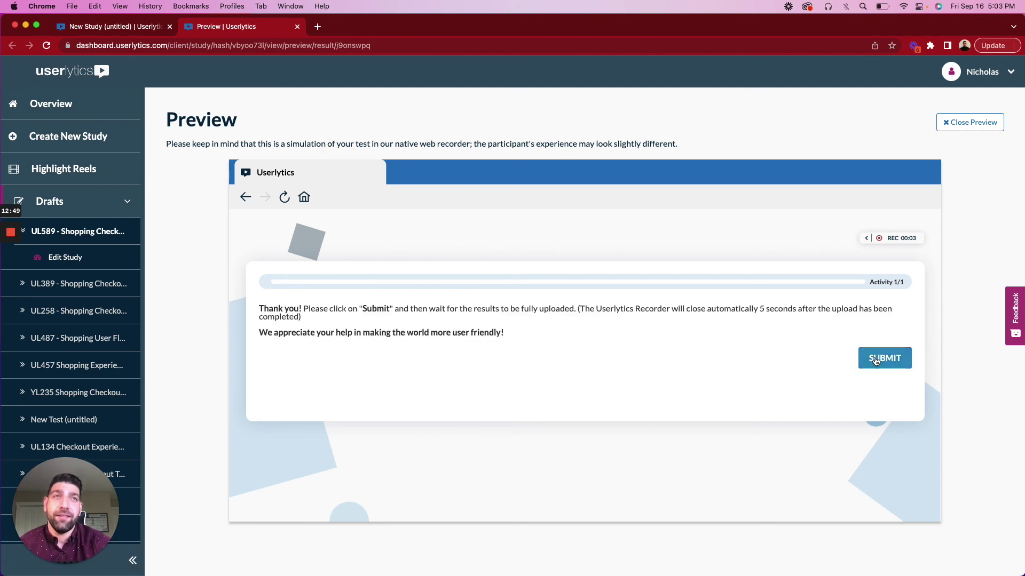
left_click_drag(259, 308, 512, 333)
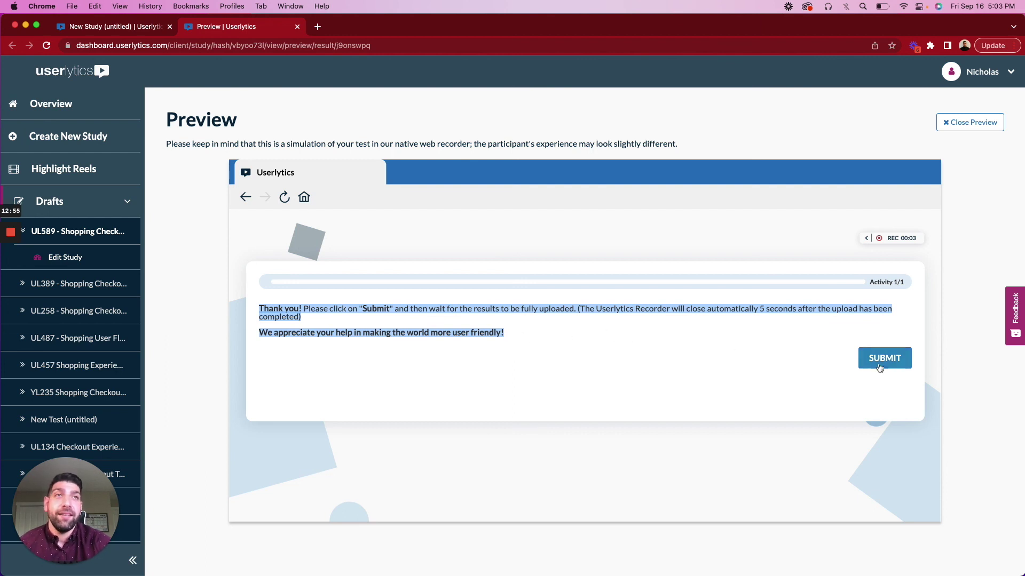
left_click(112, 27)
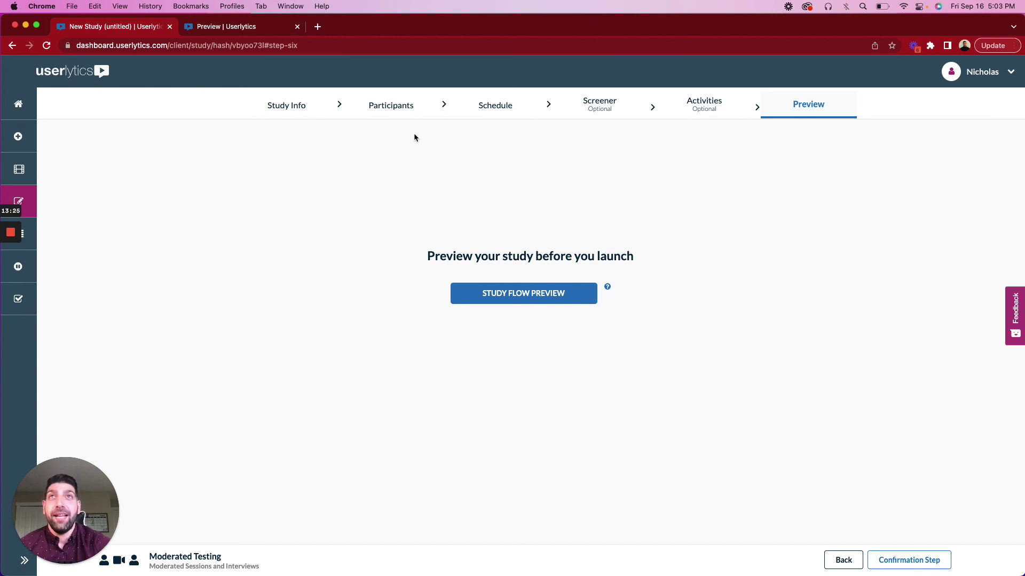
Step: Go back to the Activities step holding the single Verbal Response about examining the website
left_click(696, 110)
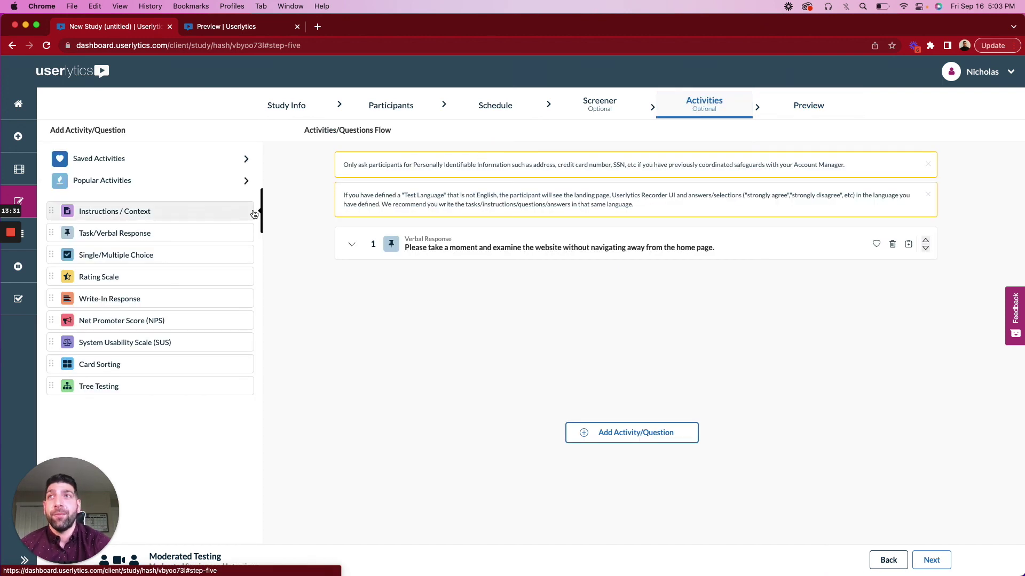